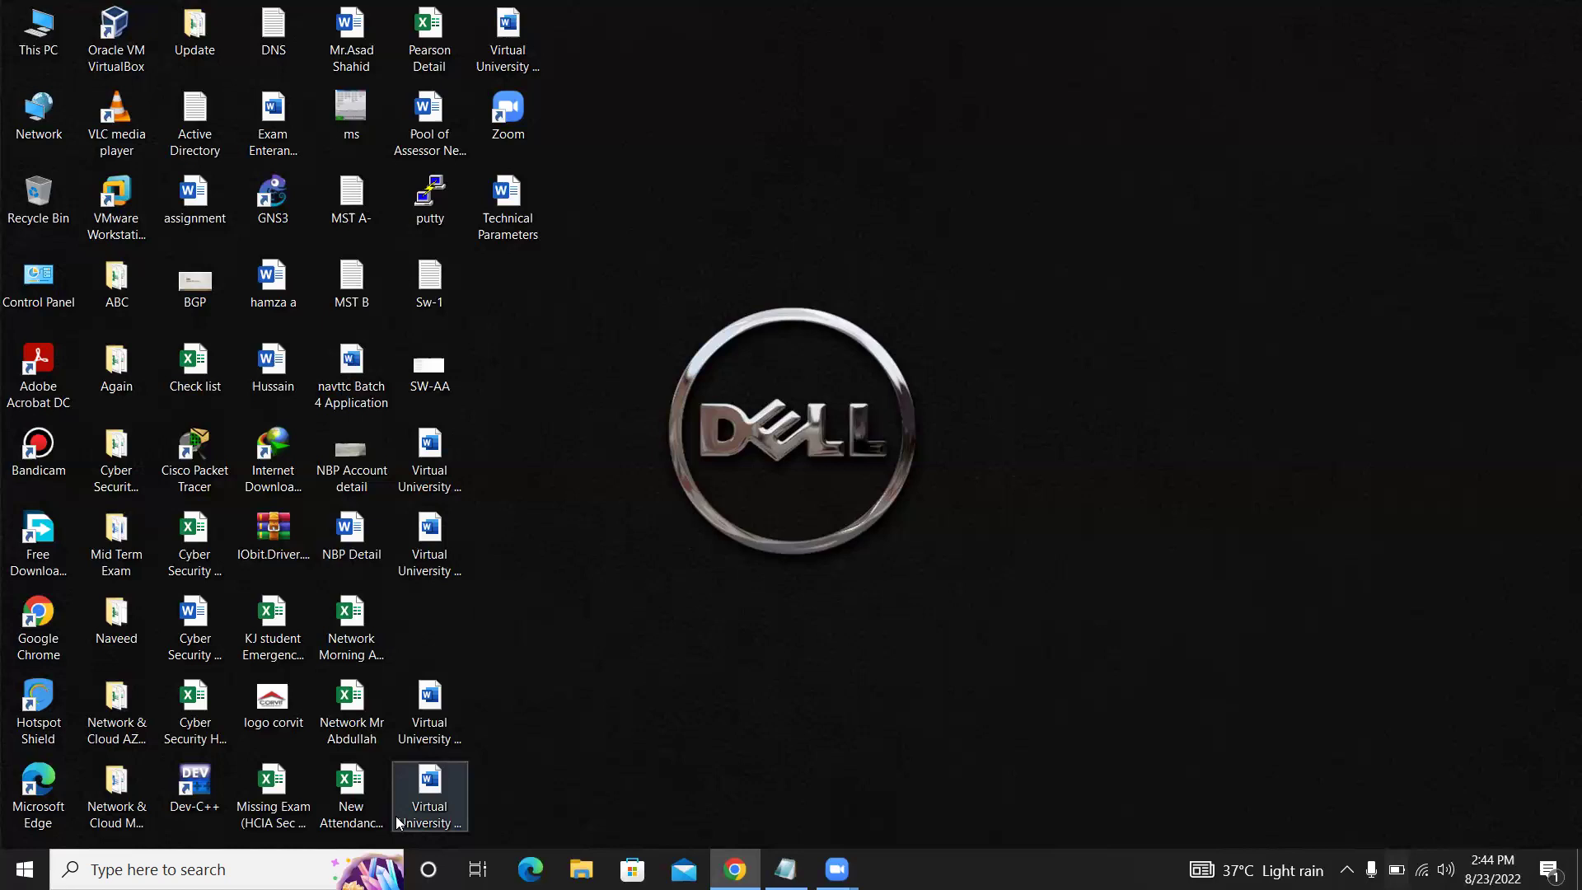
Open and close This PC, then create and permanently delete a New Text Document on the desktop
{"action": "double_click", "coordinate": [67, 23]}
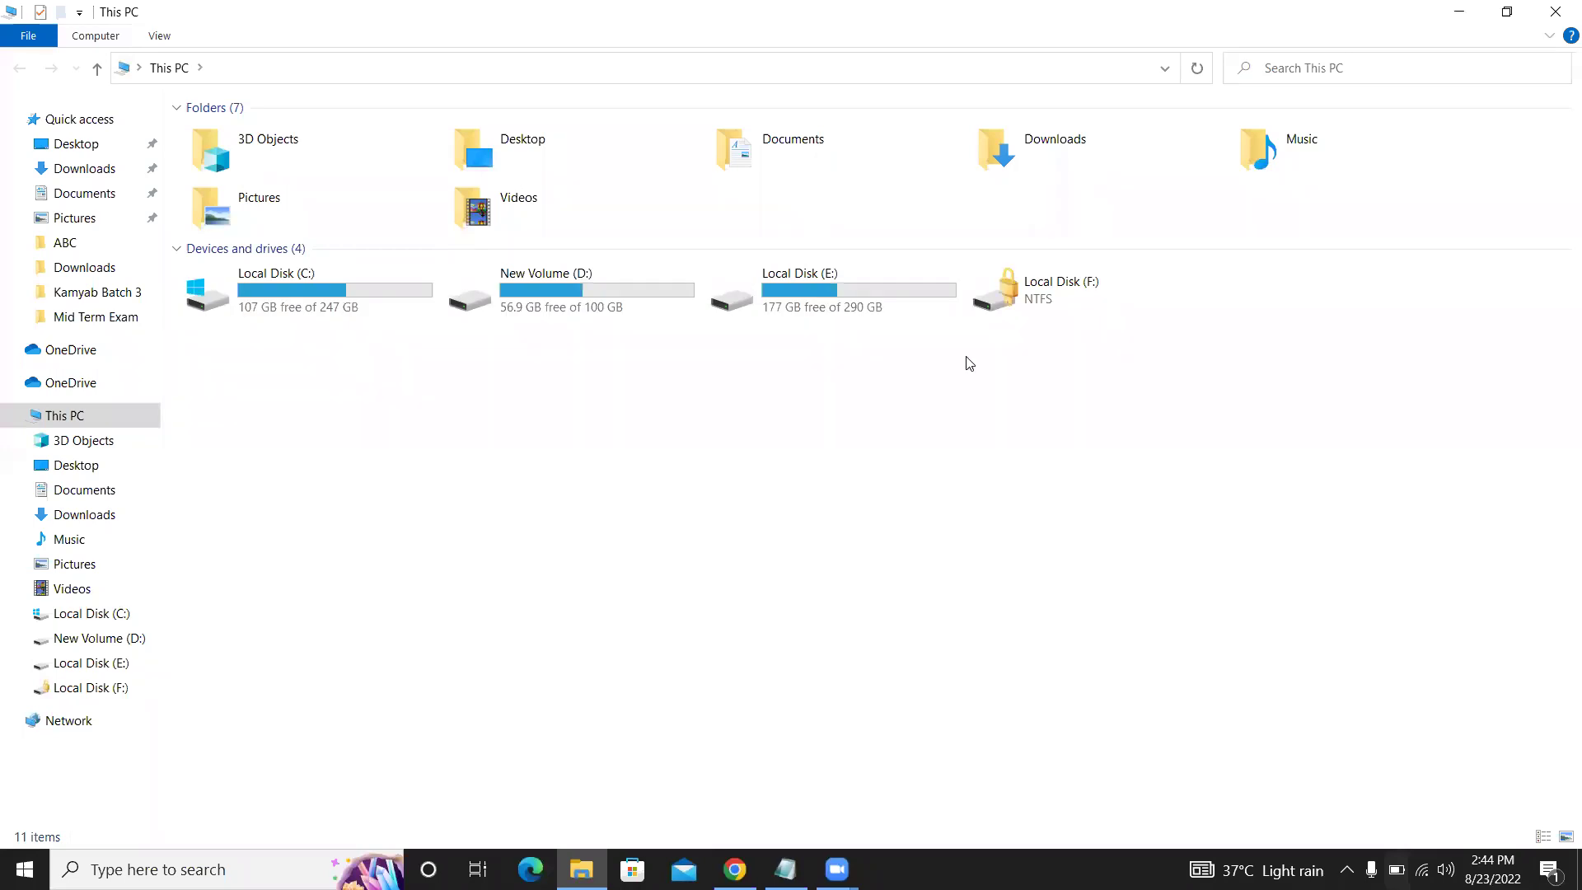
{"action": "left_click", "coordinate": [1554, 12]}
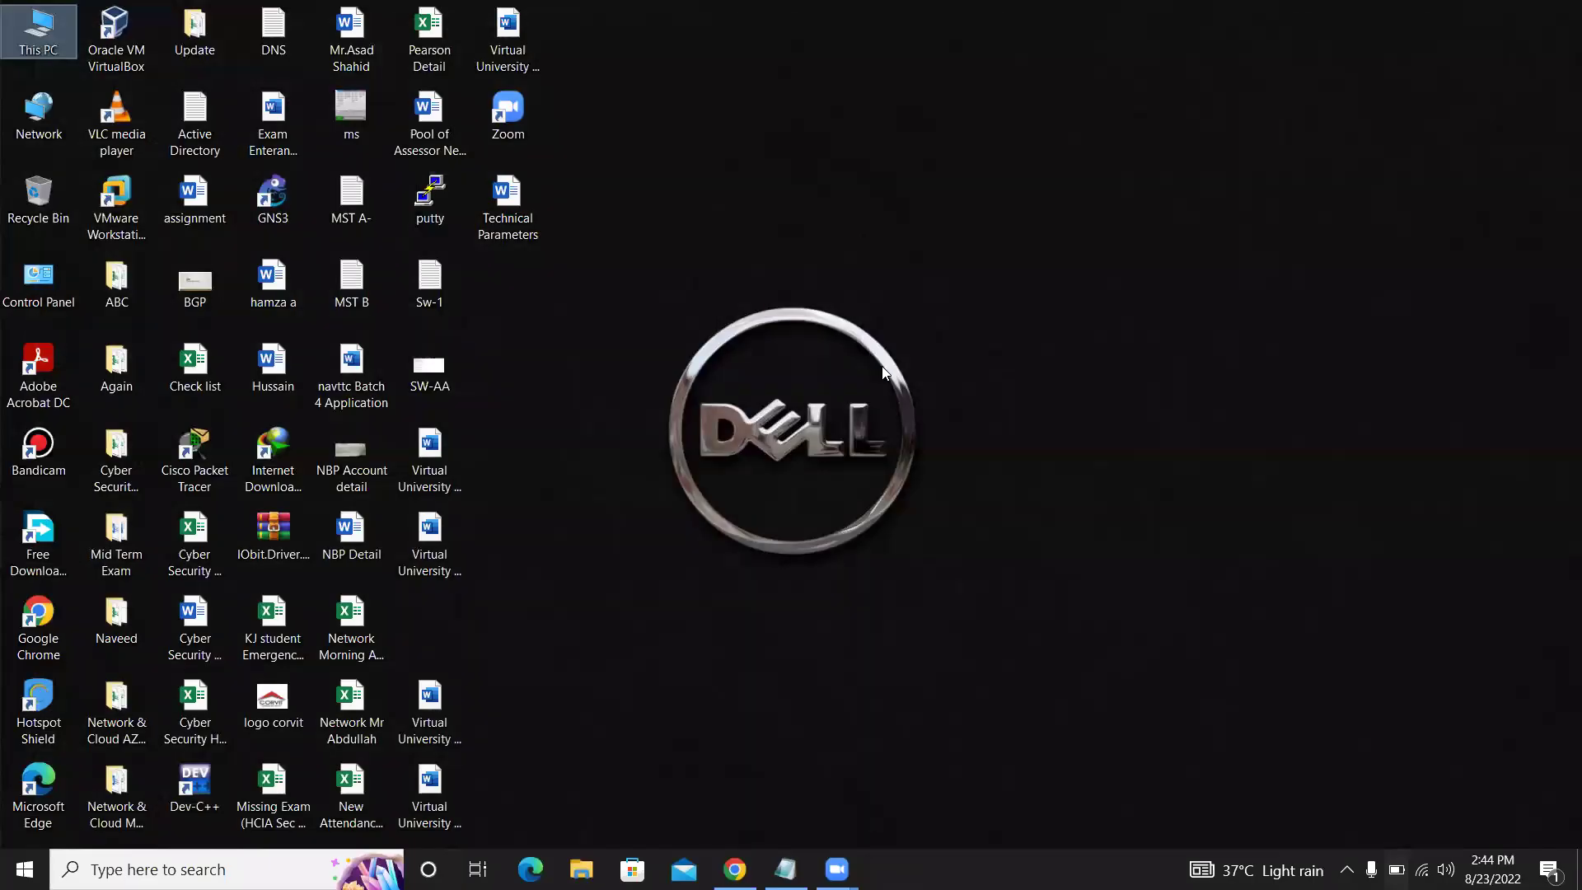
{"action": "right_click", "coordinate": [842, 331]}
{"action": "mouse_move", "coordinate": [946, 540]}
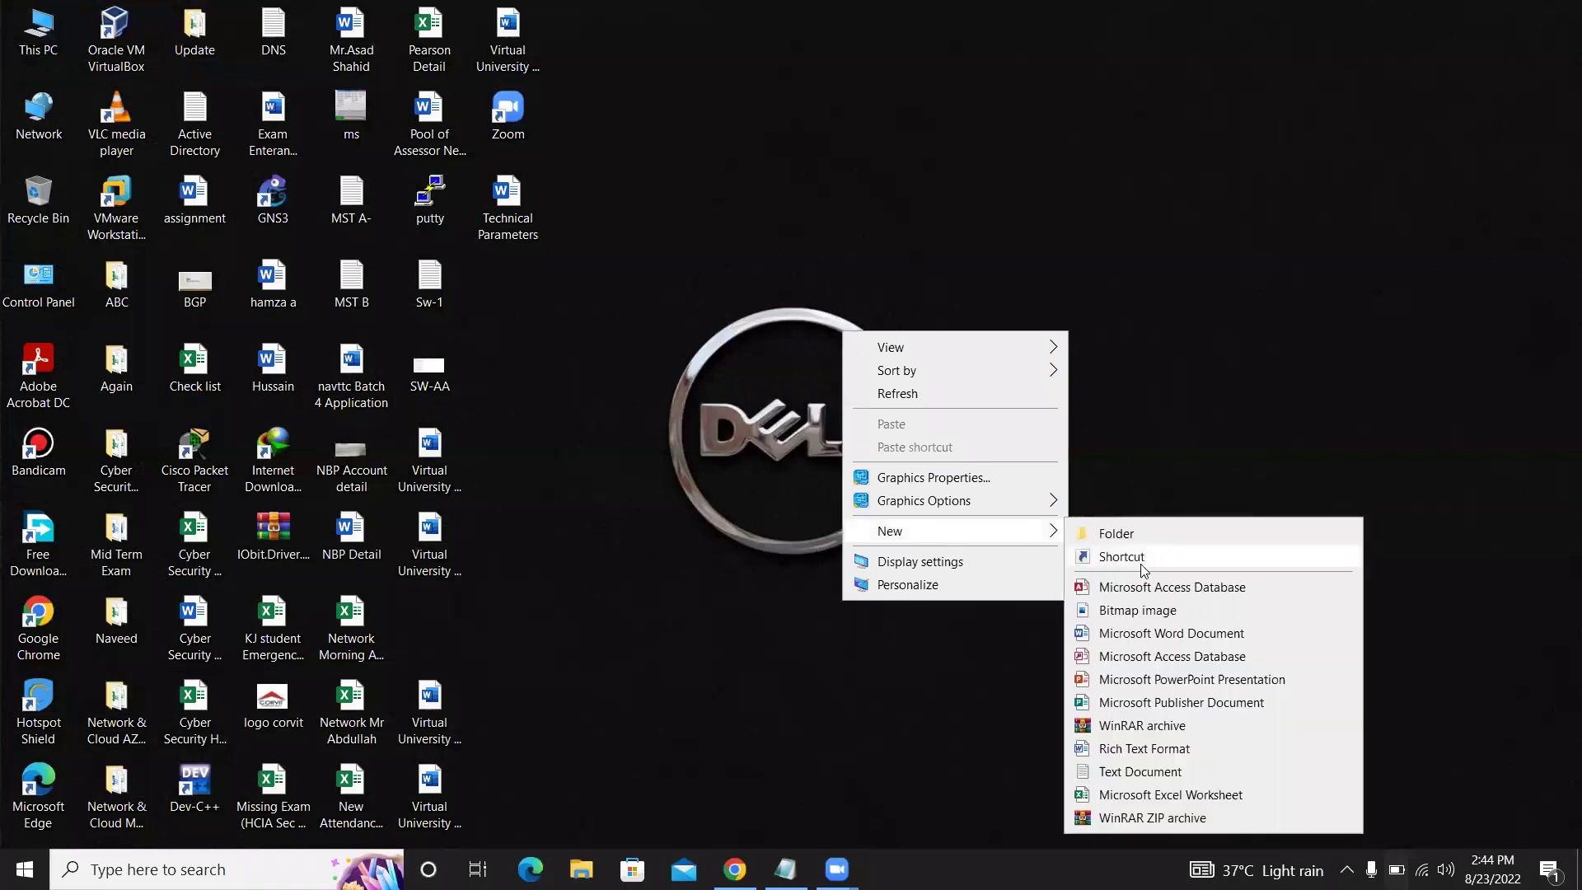
{"action": "left_click", "coordinate": [1162, 770]}
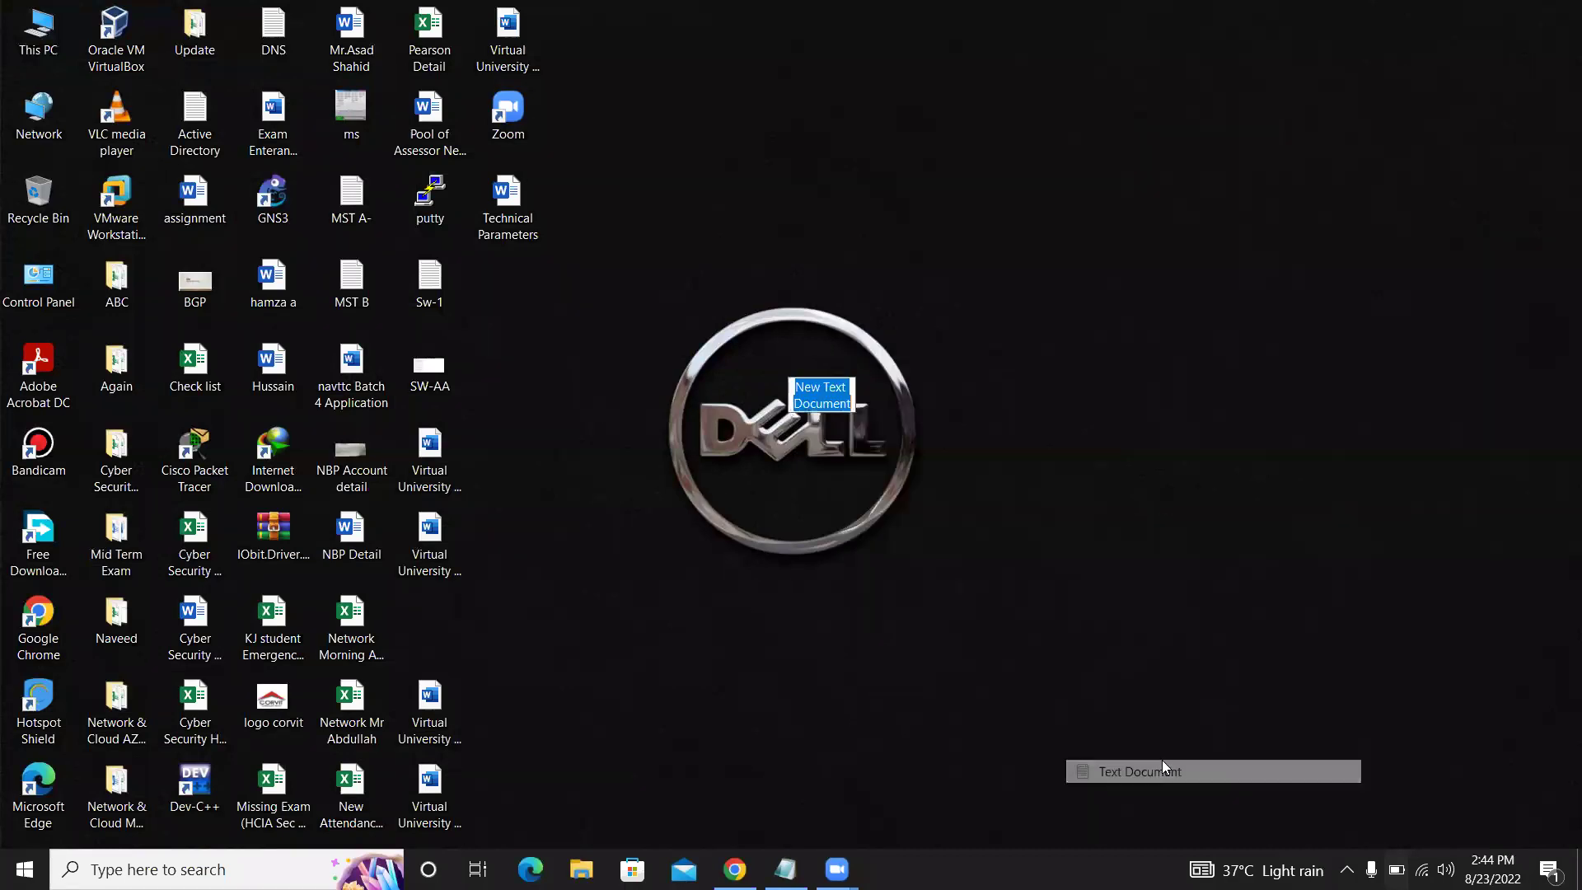
{"action": "left_click", "coordinate": [885, 354]}
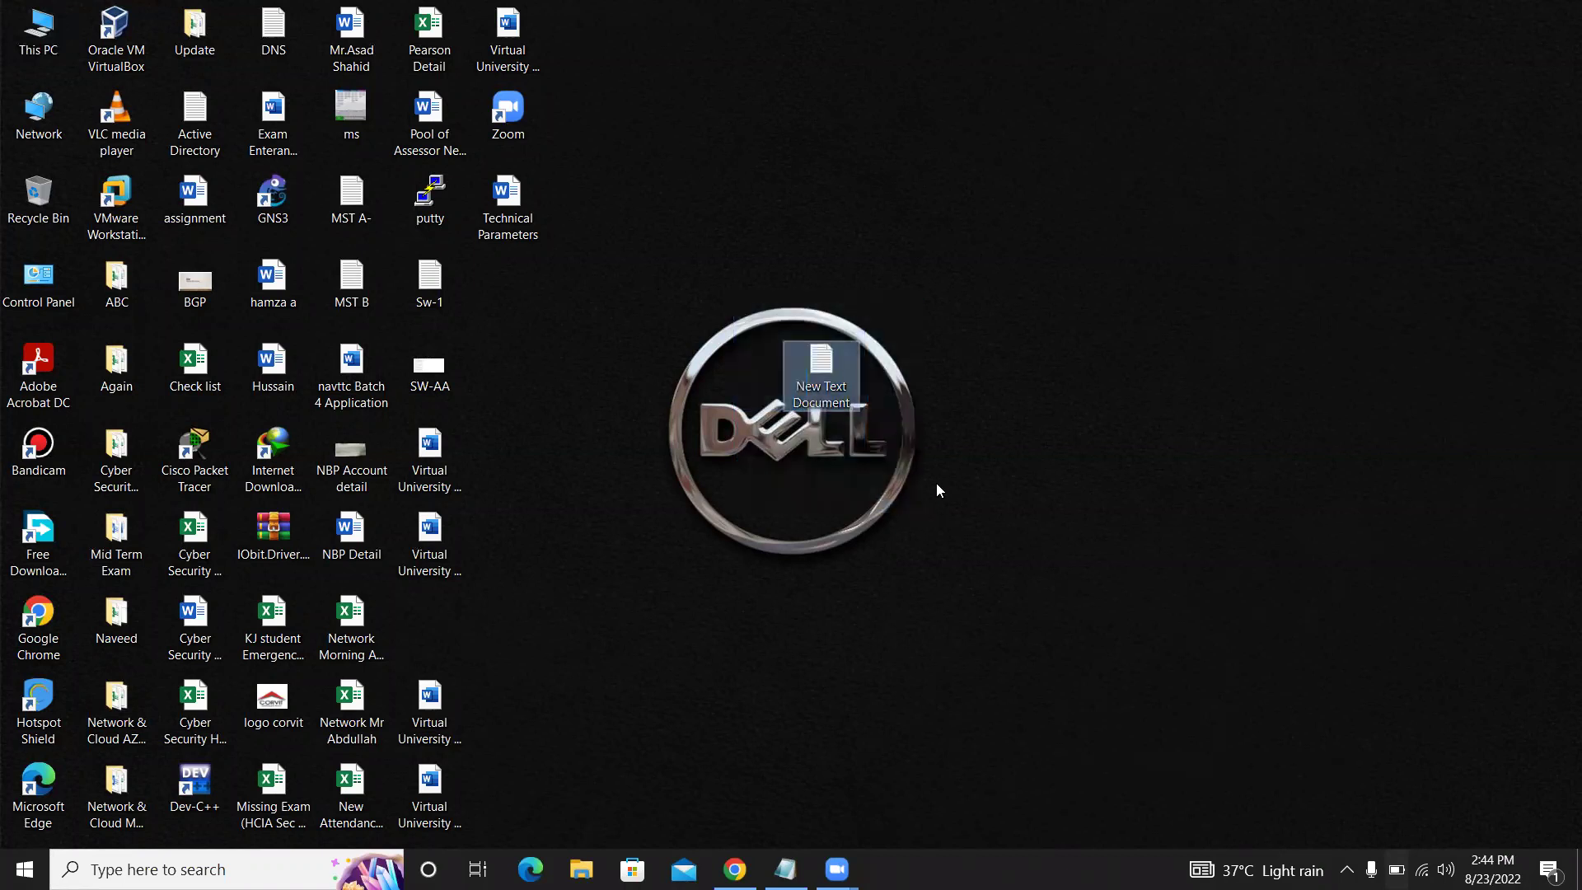
{"action": "key", "text": "shift+Delete"}
{"action": "key", "text": "Return"}
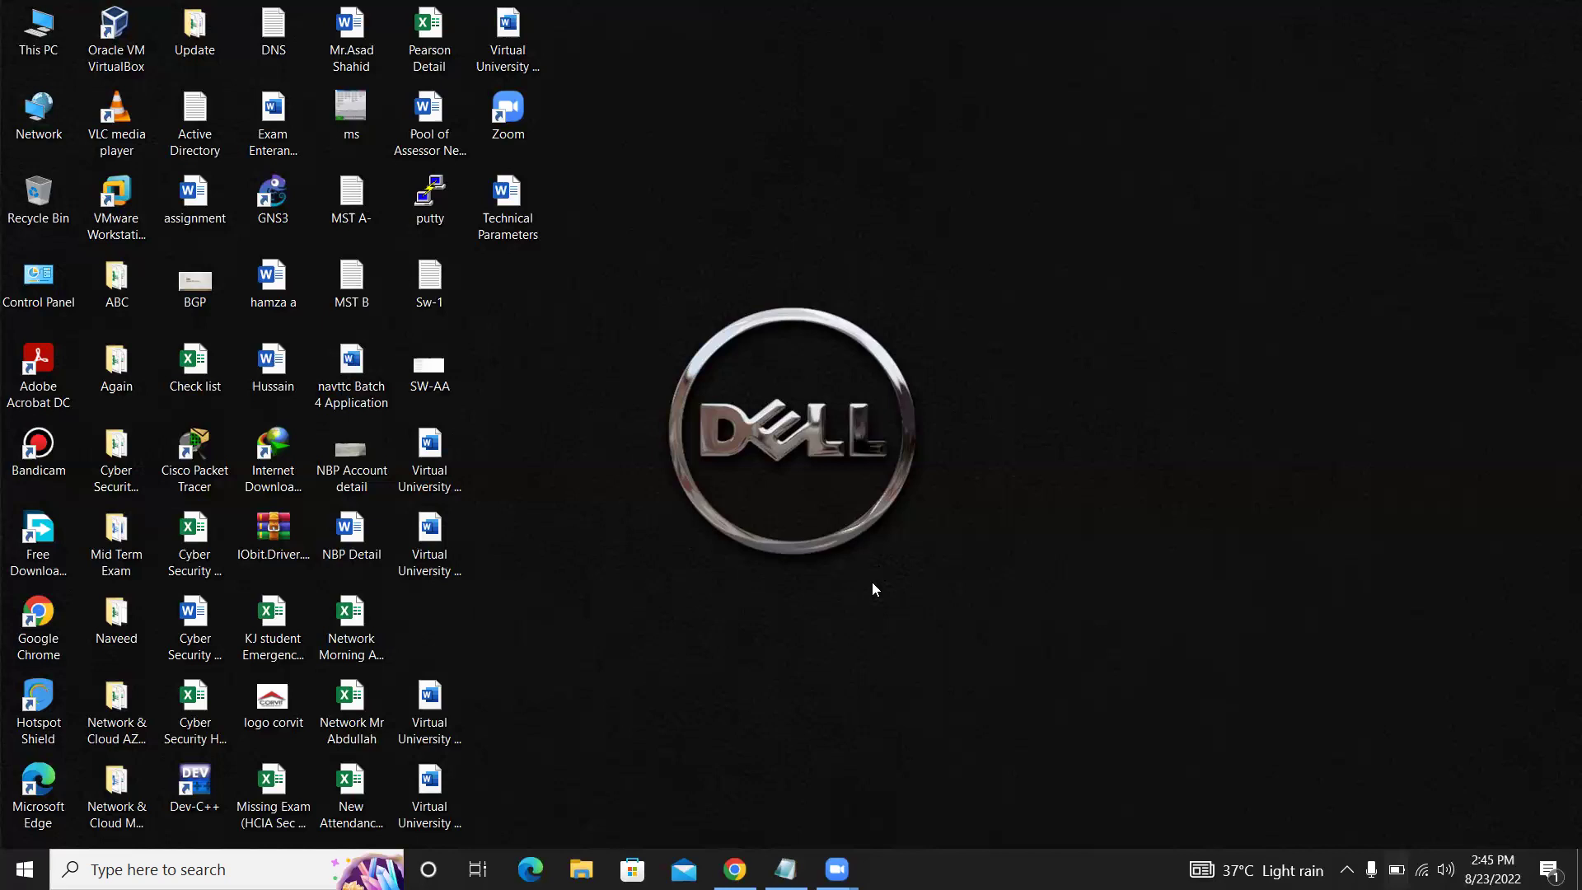
Search Google for wazuh from the empty new tab in Chrome
{"action": "left_click", "coordinate": [742, 863]}
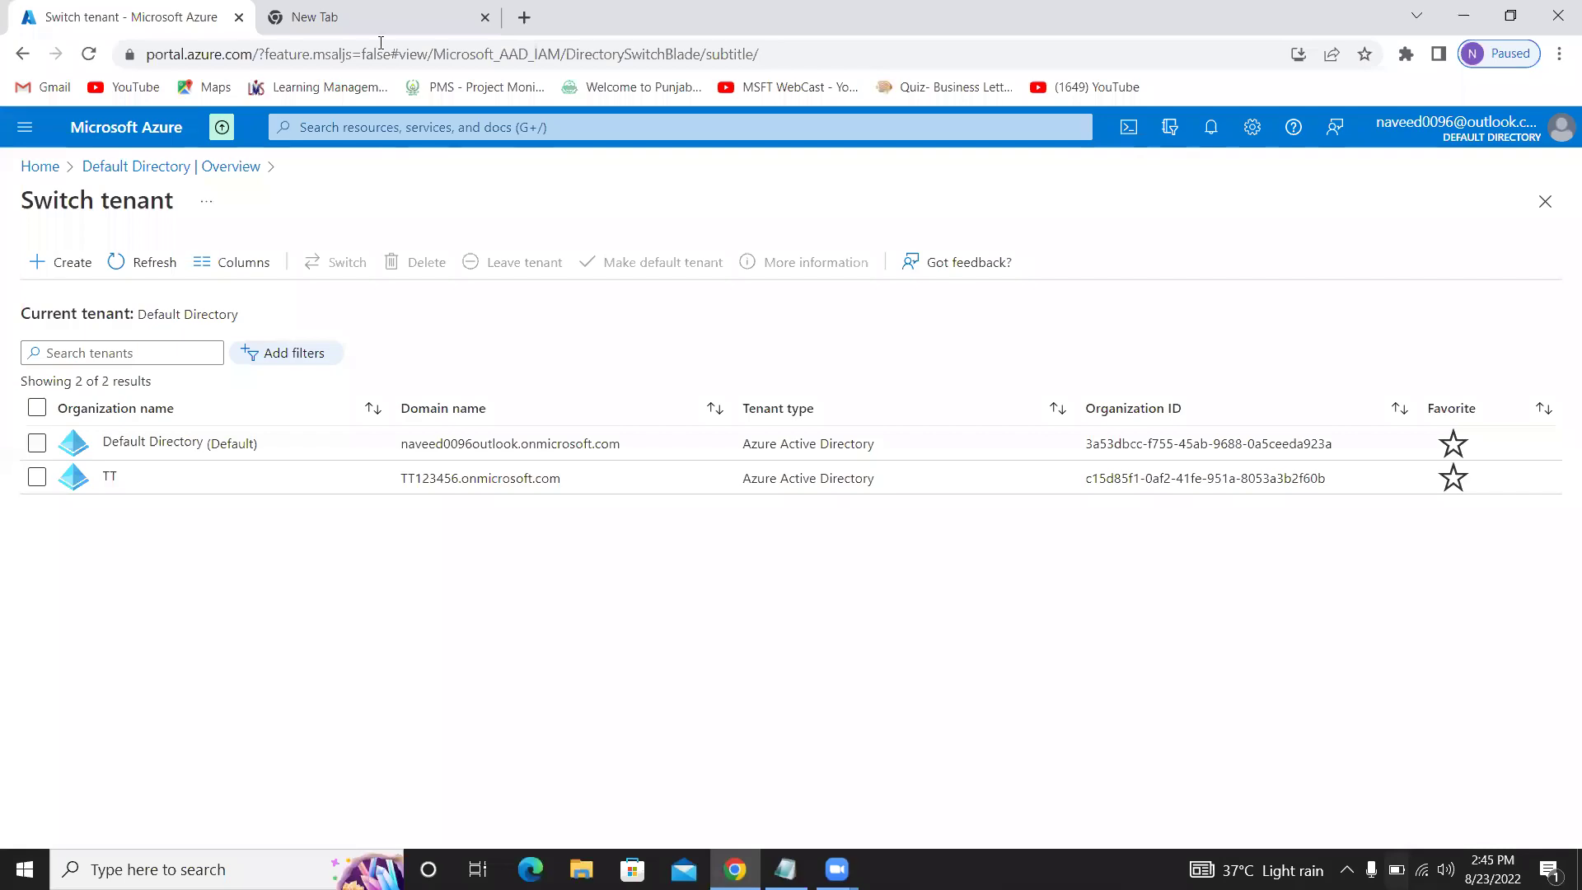
{"action": "left_click", "coordinate": [381, 23]}
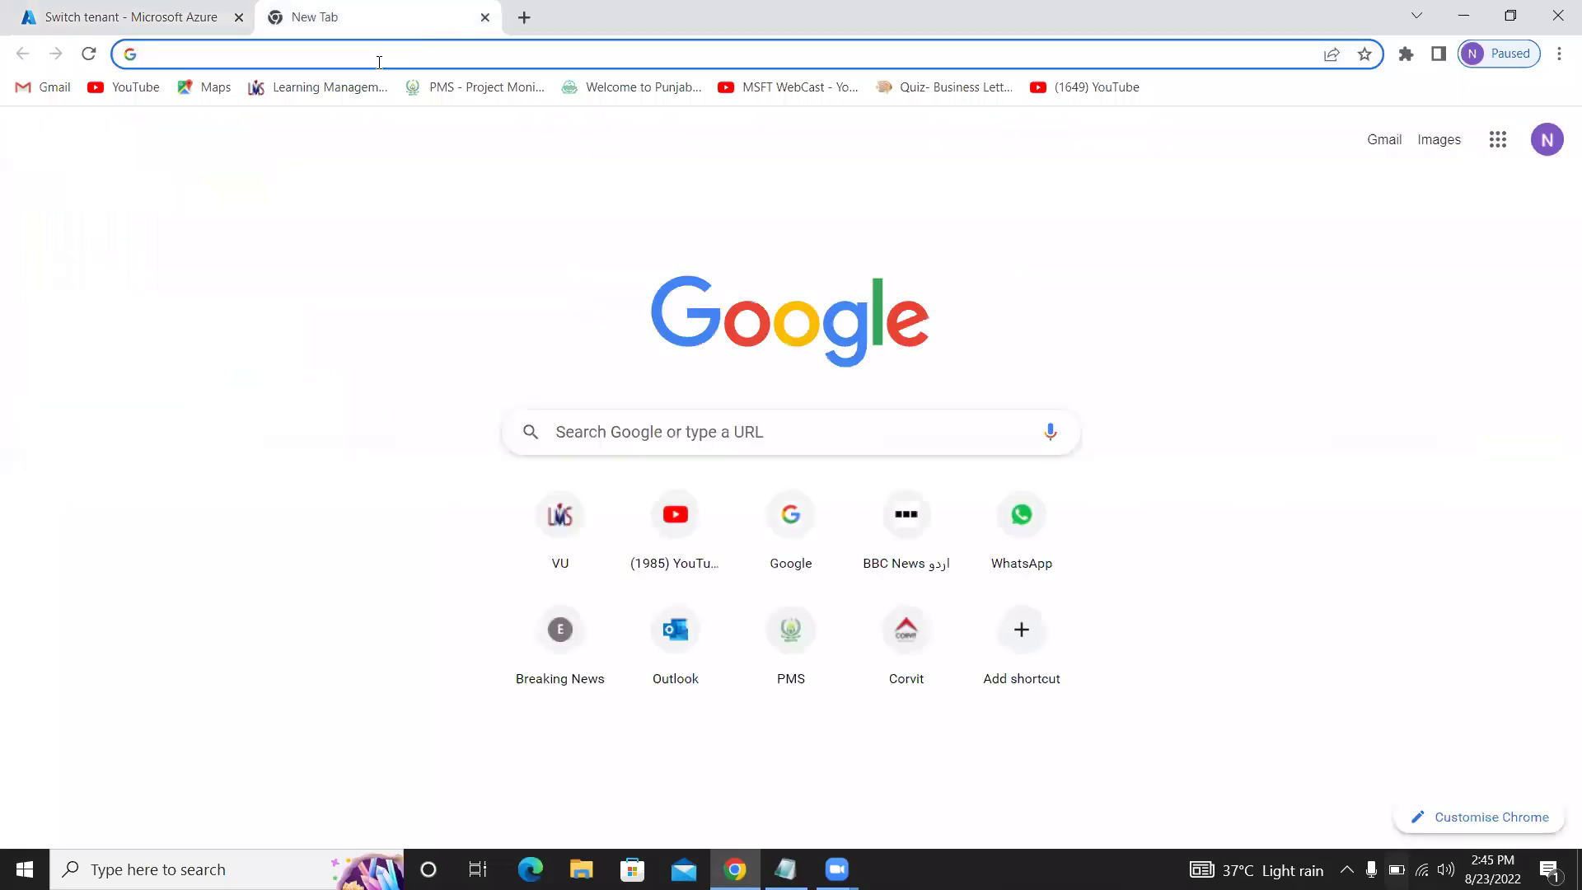
{"action": "left_click", "coordinate": [379, 55]}
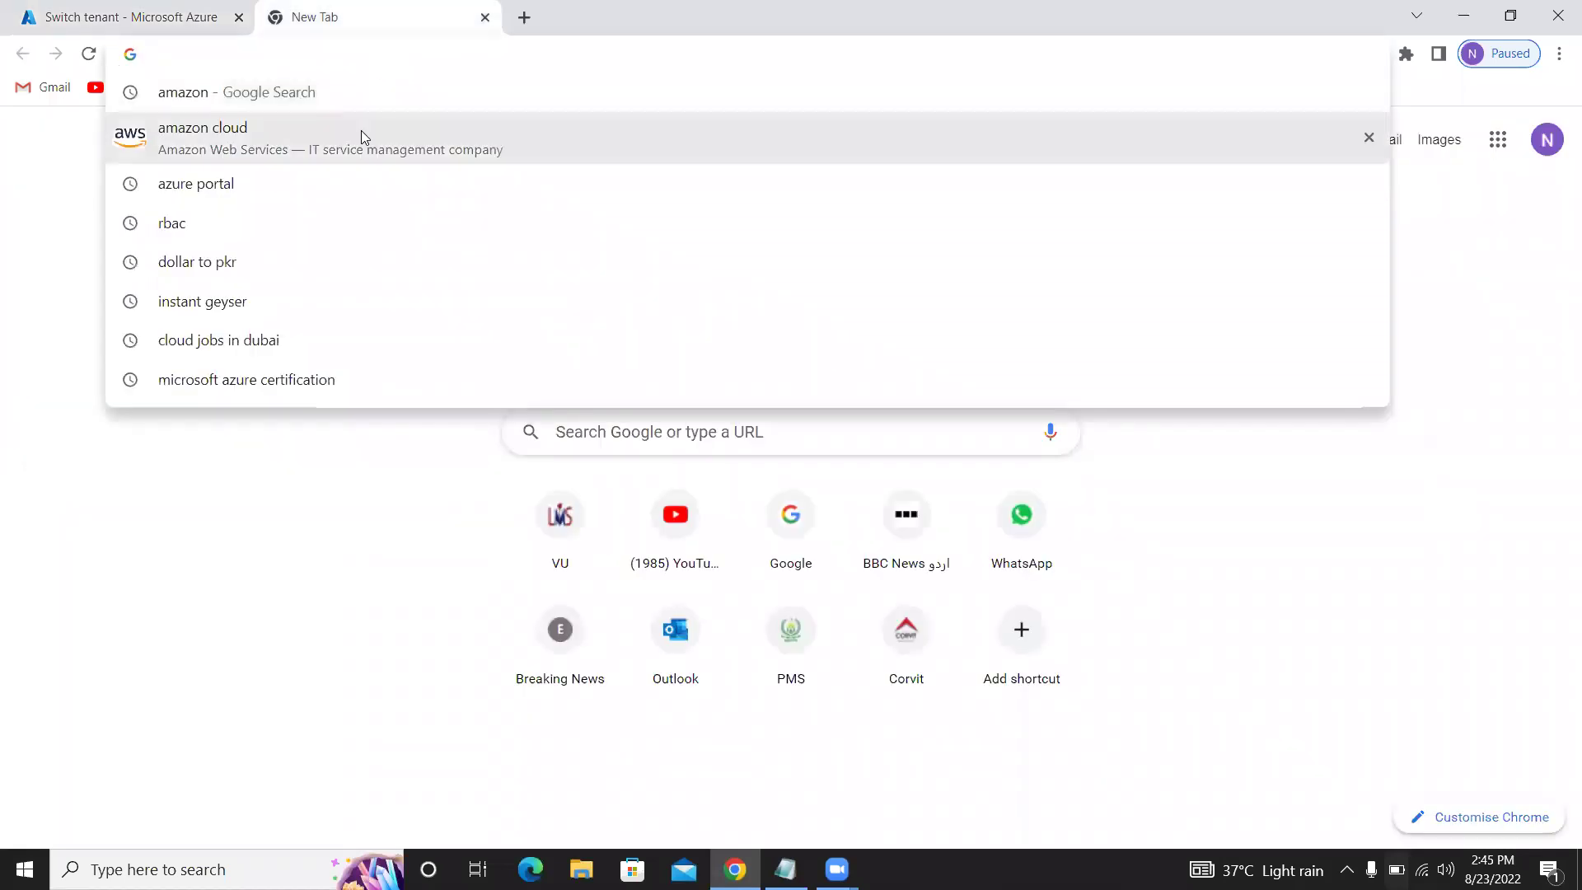
{"action": "type", "text": "wazuh"}
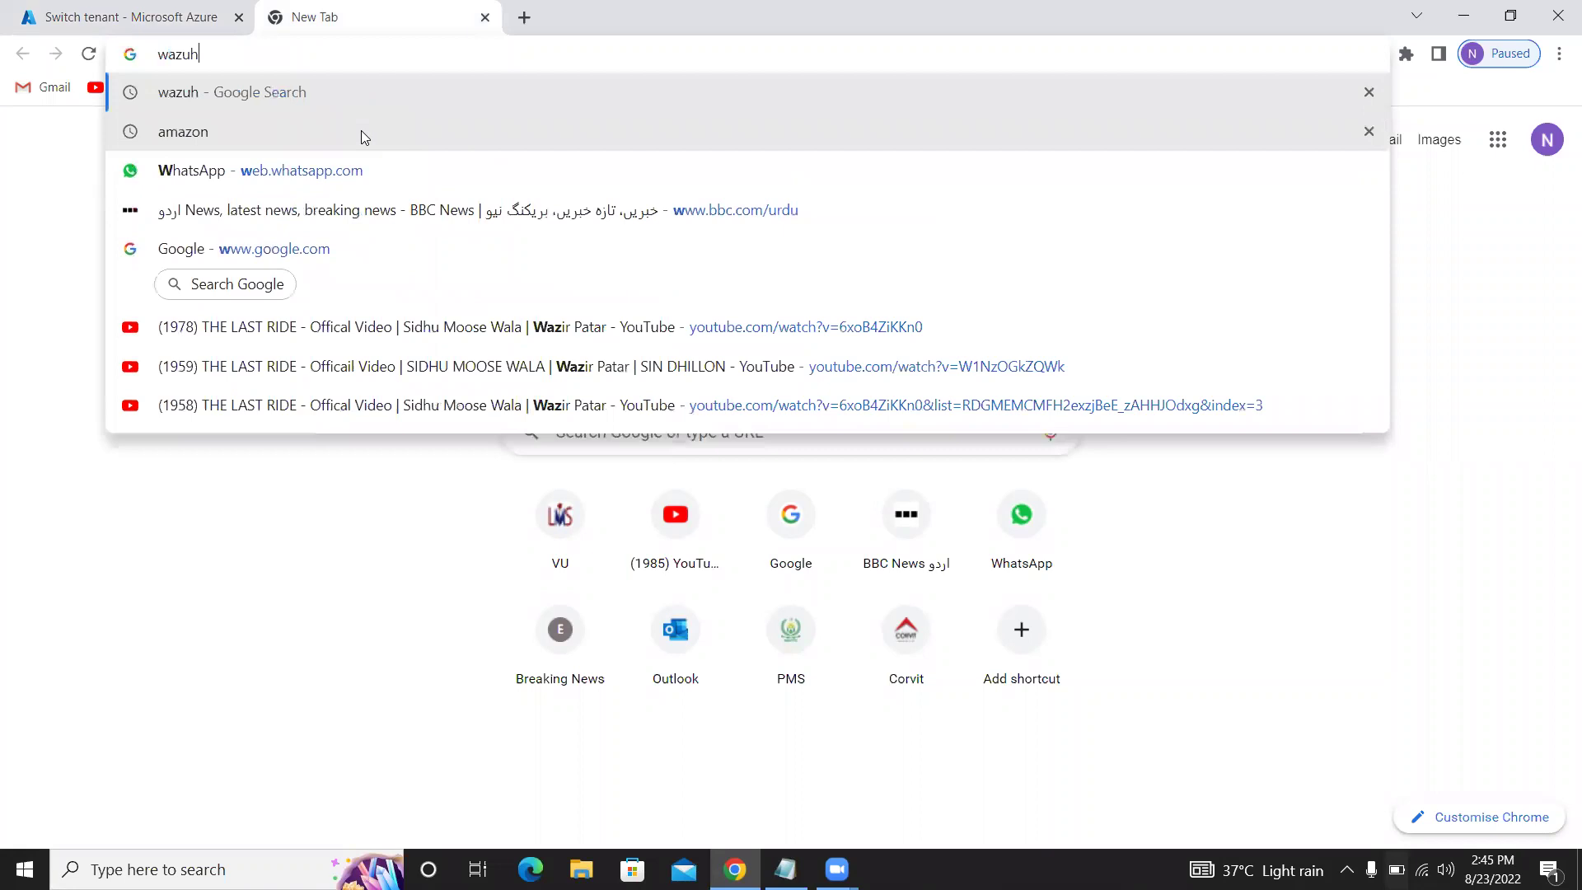
{"action": "key", "text": "Return"}
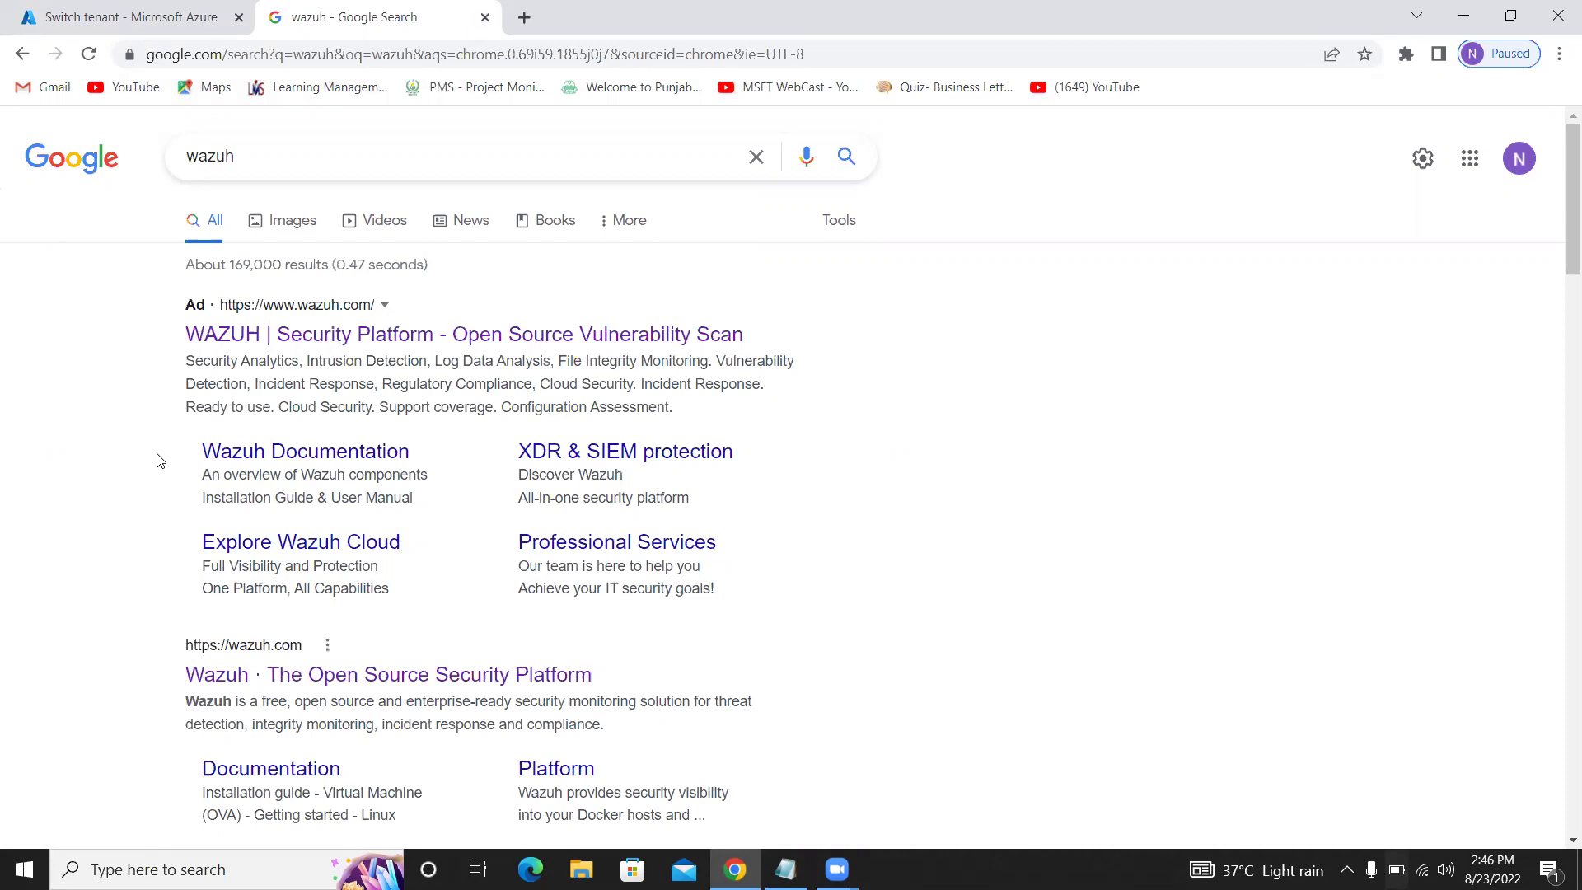
Follow the Explore Wazuh Cloud result from the search results
{"action": "scroll", "coordinate": [160, 460], "scroll_direction": "down", "scroll_amount": 3}
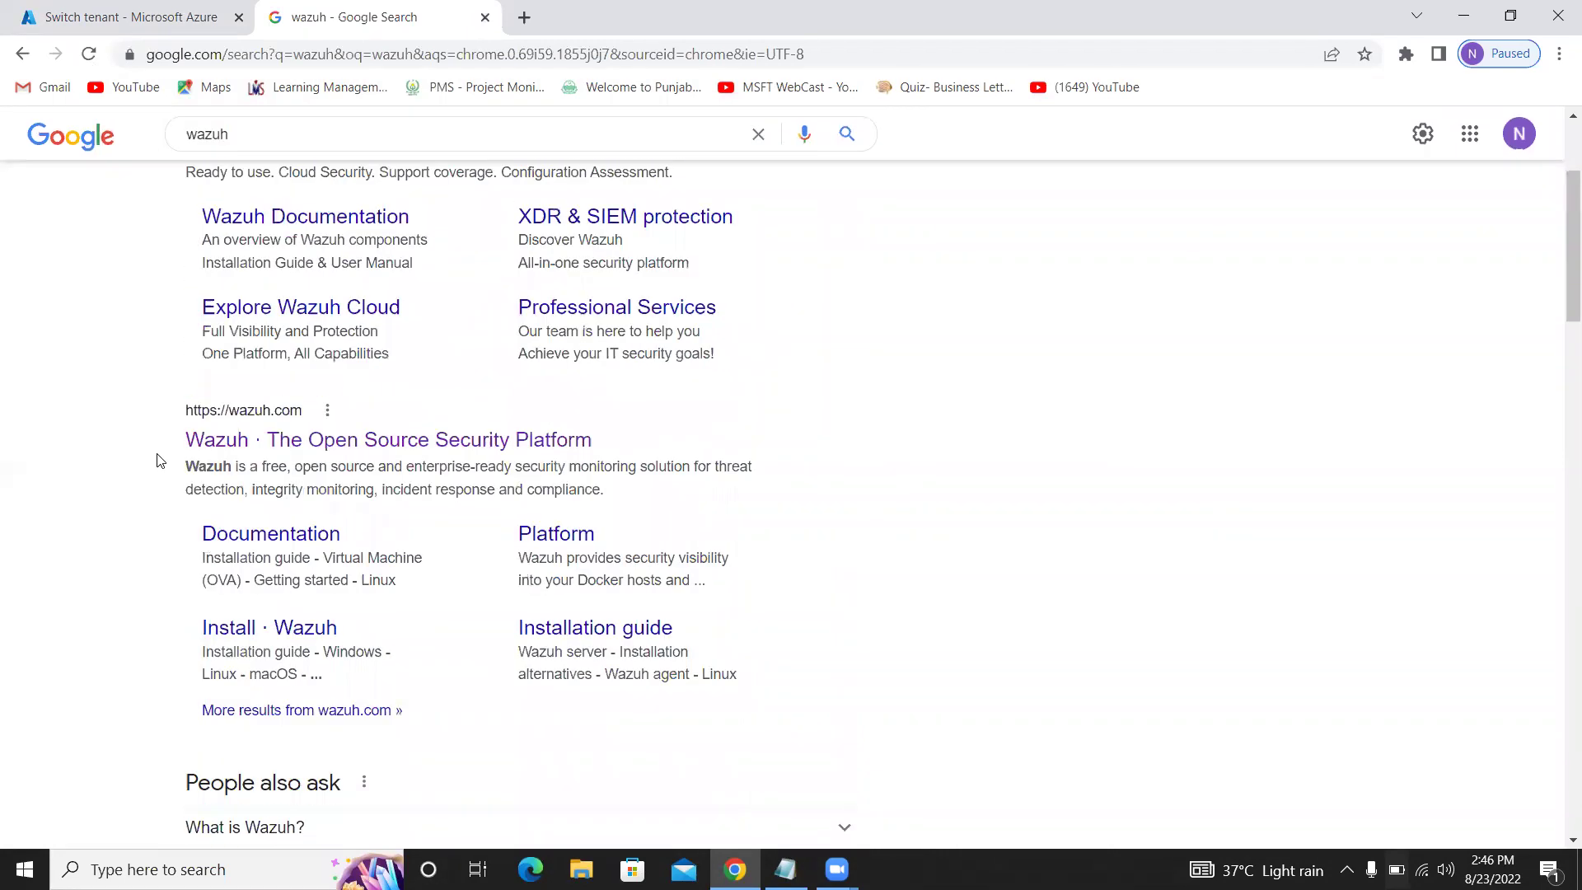
{"action": "scroll", "coordinate": [160, 460], "scroll_direction": "up", "scroll_amount": 3}
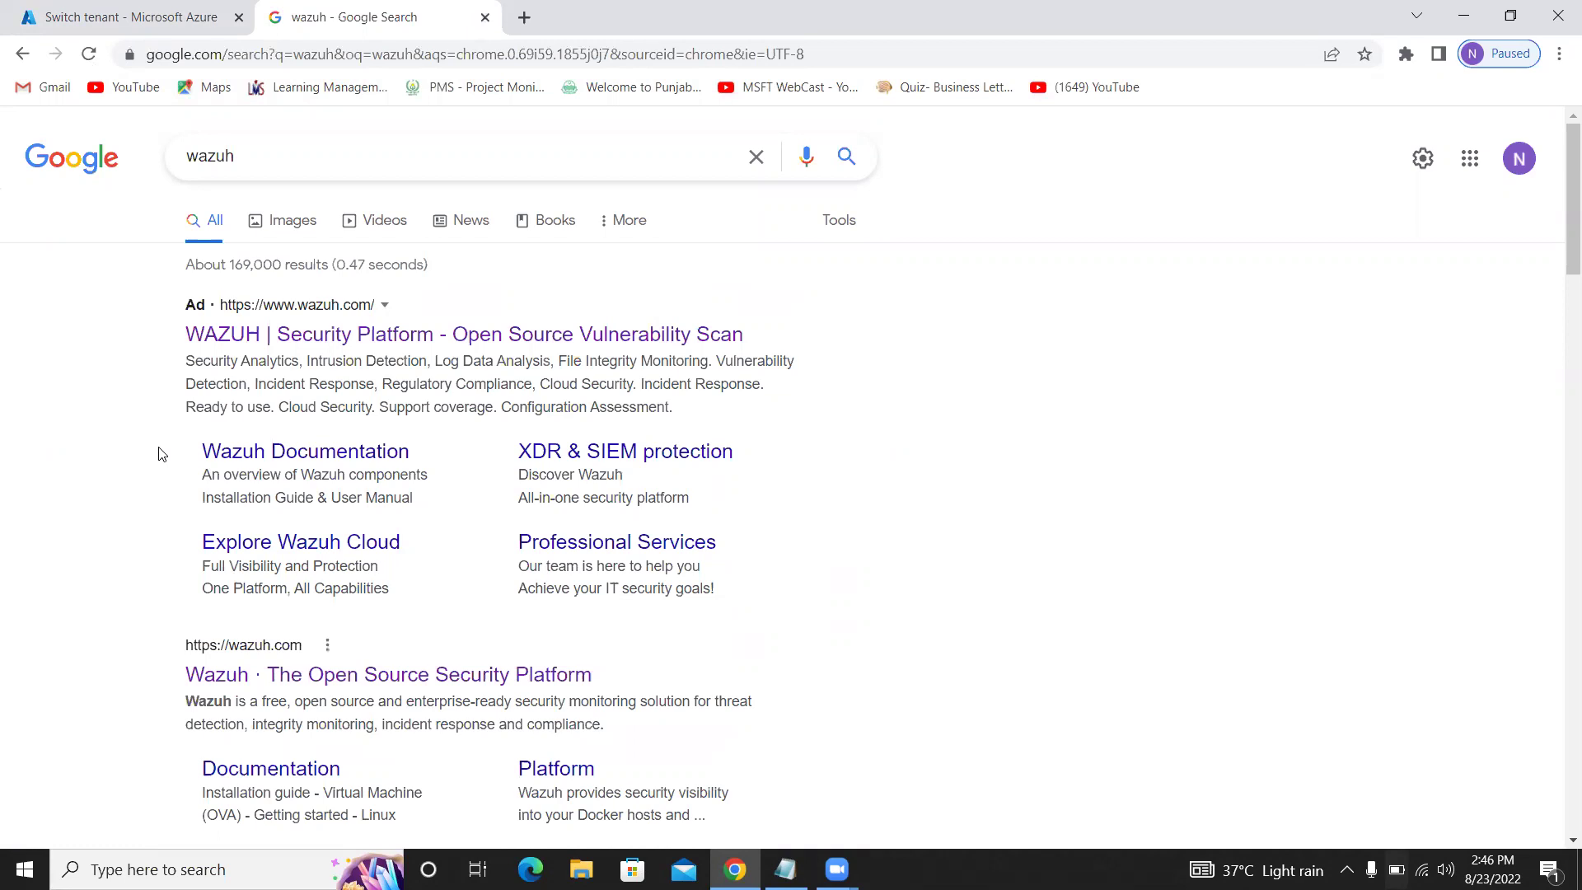
{"action": "scroll", "coordinate": [159, 456], "scroll_direction": "down", "scroll_amount": 3}
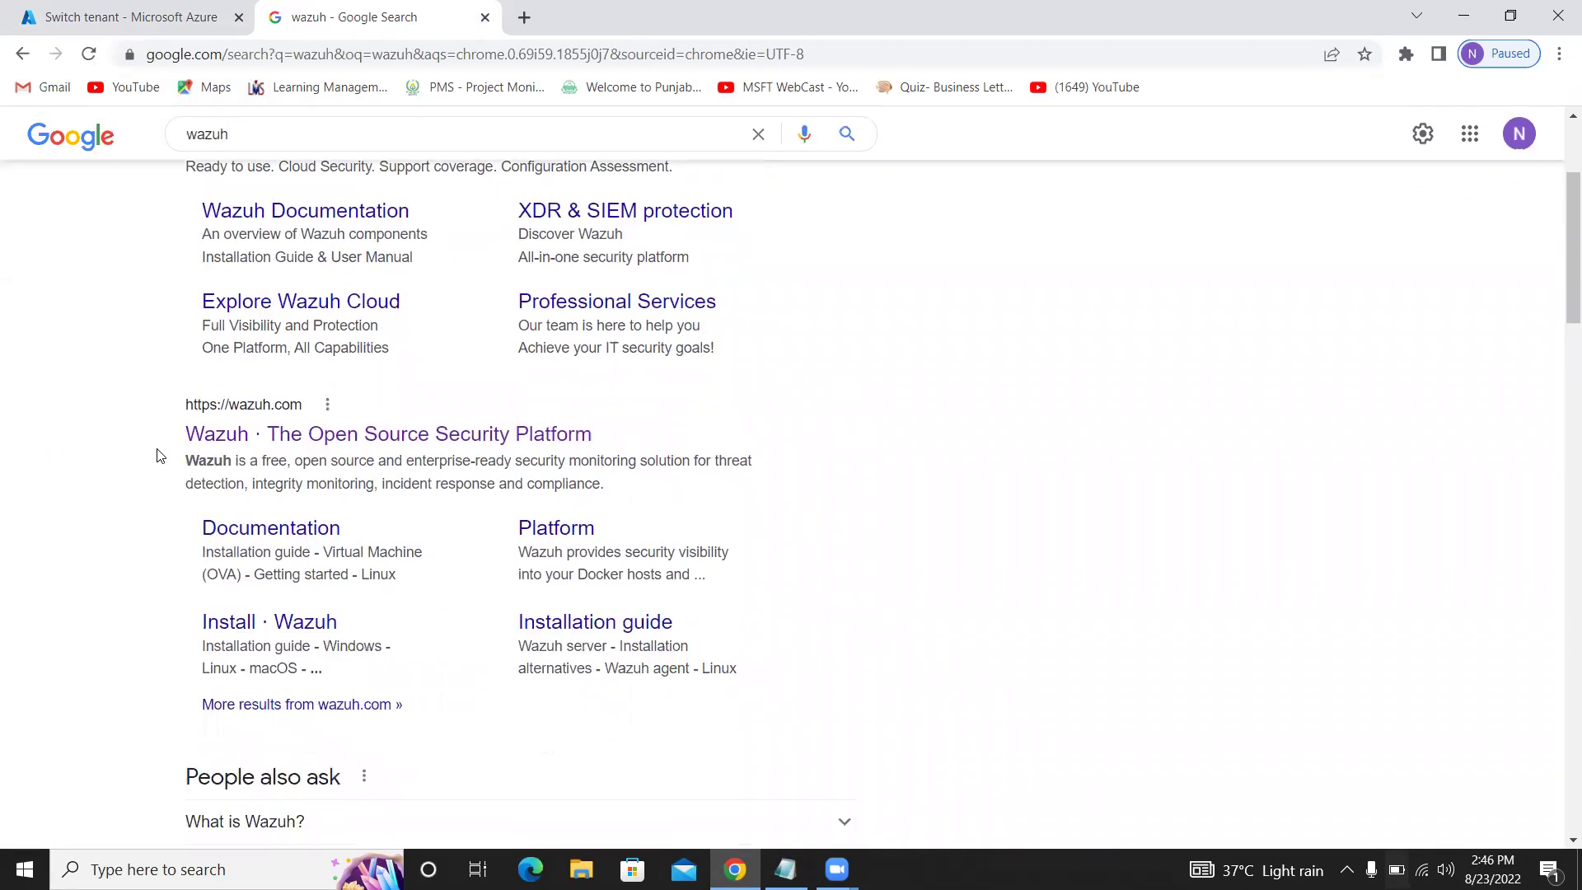
{"action": "scroll", "coordinate": [159, 456], "scroll_direction": "up", "scroll_amount": 3}
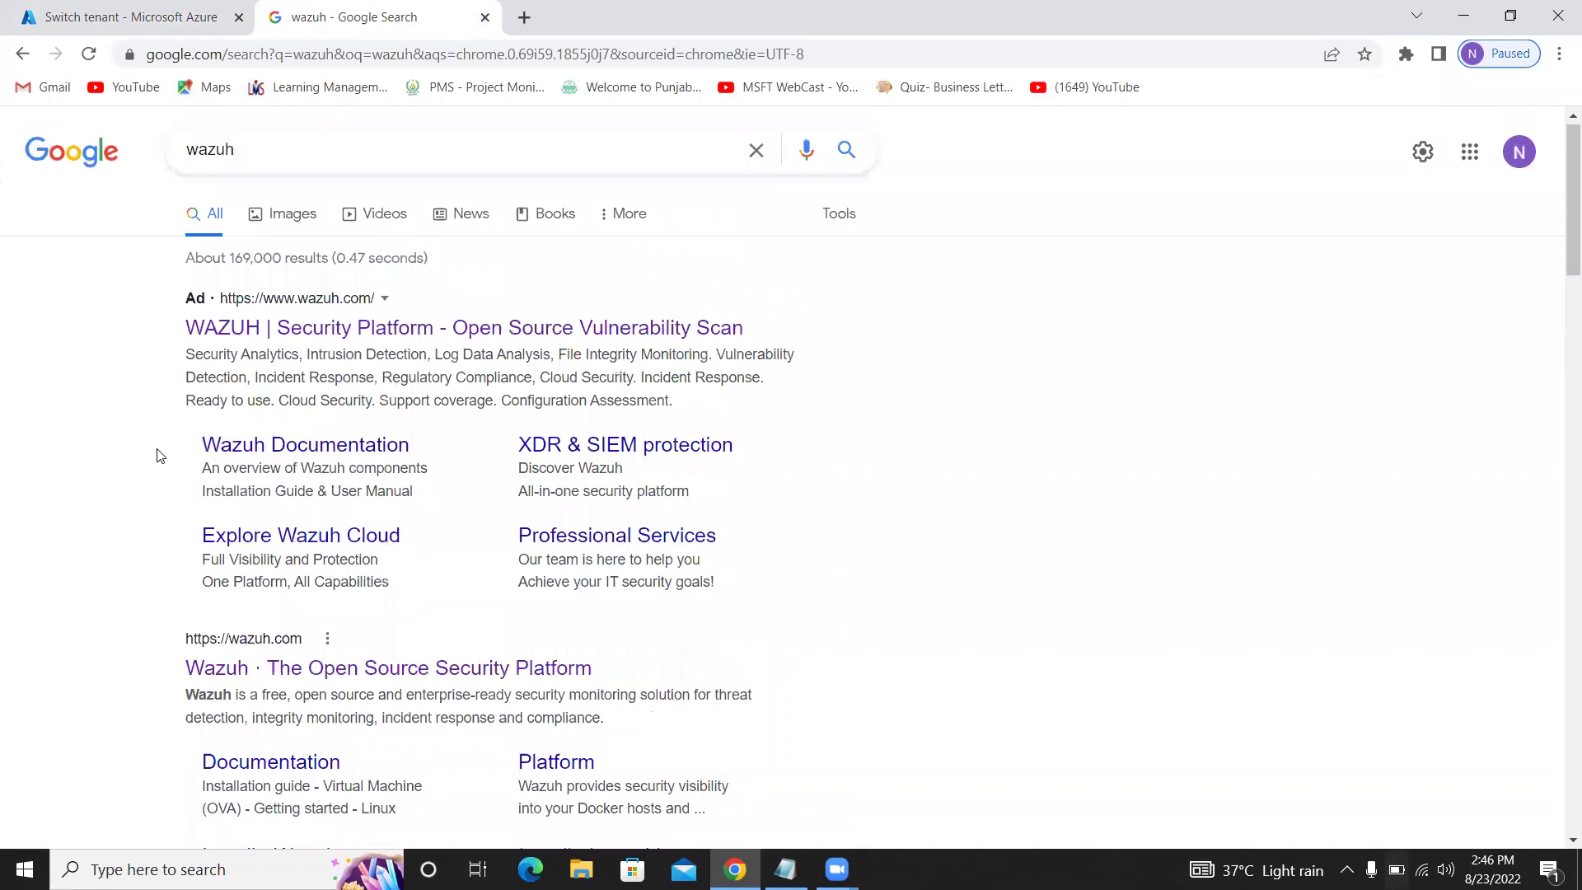
{"action": "left_click", "coordinate": [336, 546]}
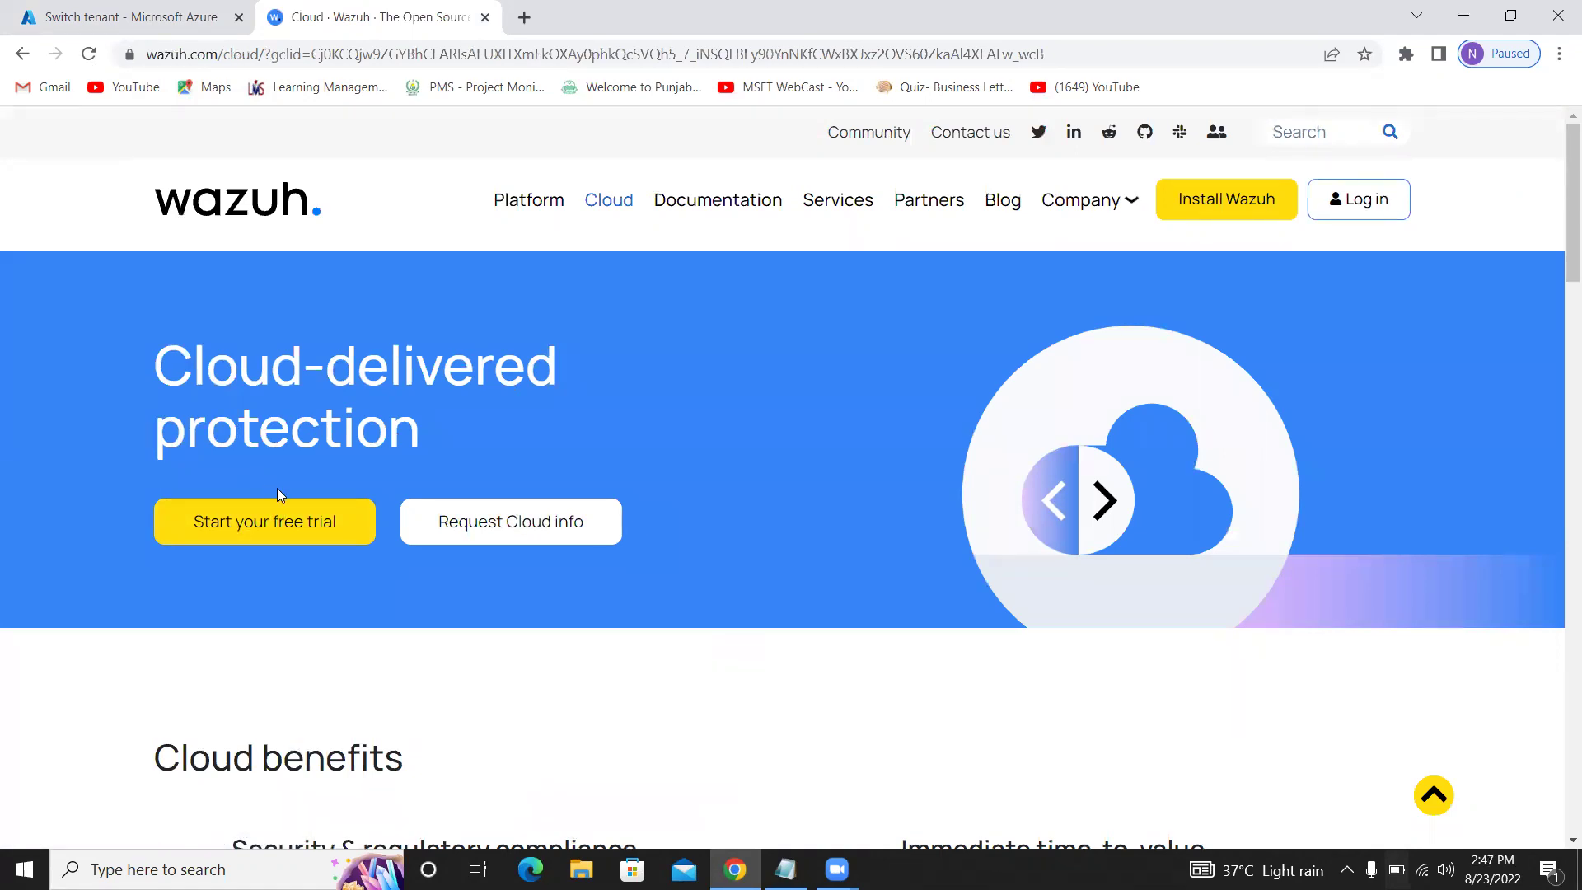
Start the Wazuh Cloud free trial and focus the Business email field on the sign-up form
{"action": "left_click", "coordinate": [283, 528]}
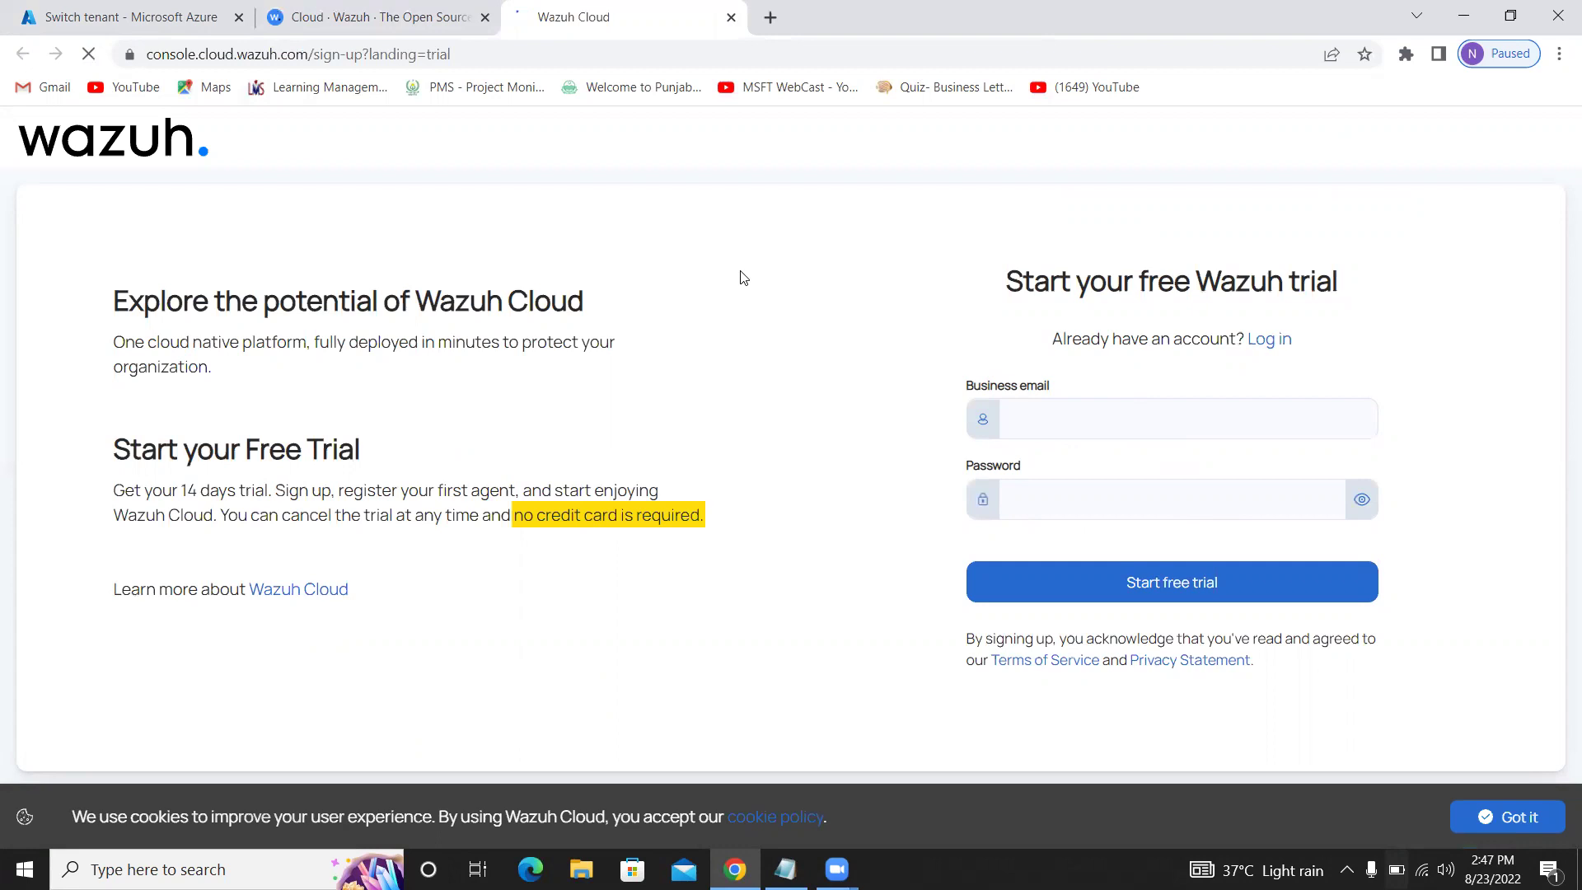
{"action": "left_click", "coordinate": [1130, 410]}
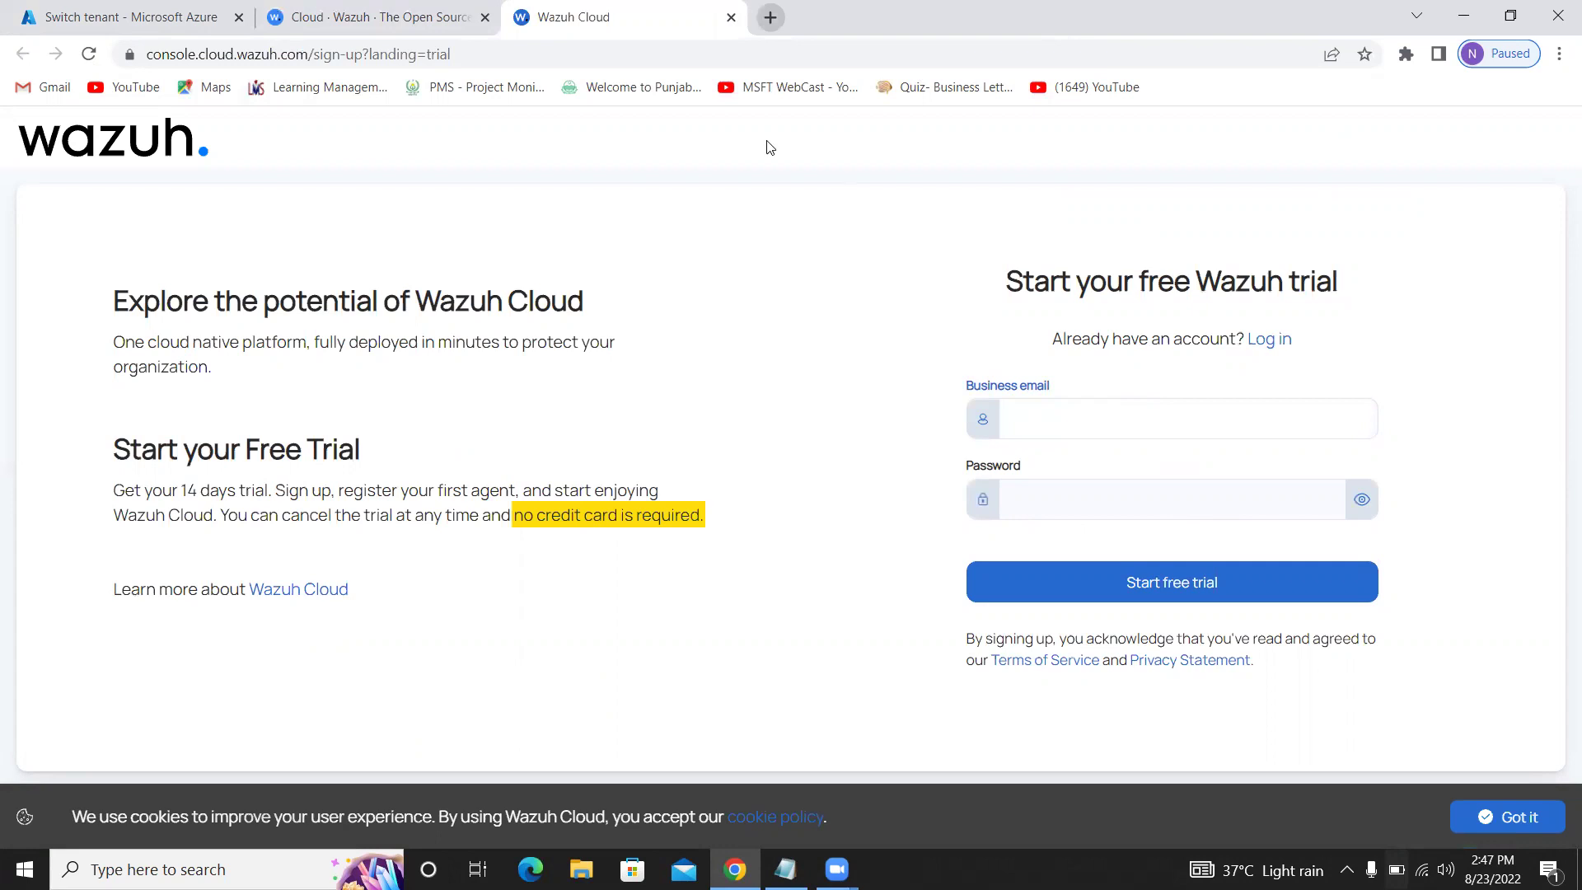
Search temp mail in a new tab, open temp-mail.org and copy the disposable address
{"action": "left_click", "coordinate": [770, 18]}
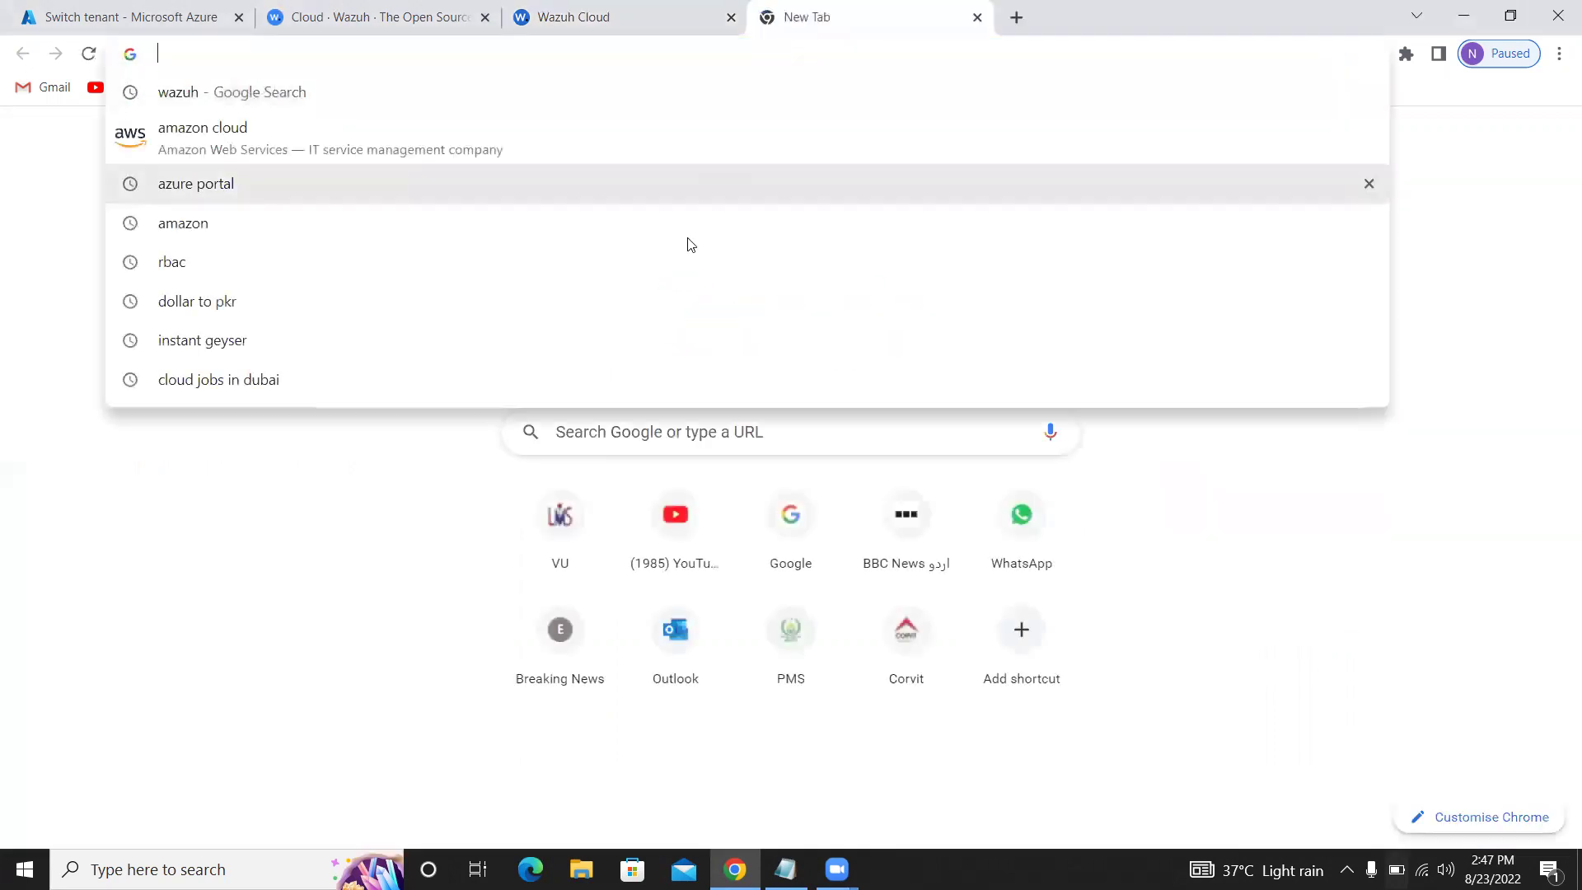
{"action": "type", "text": "tes"}
{"action": "key", "text": "BackSpace"}
{"action": "type", "text": "c"}
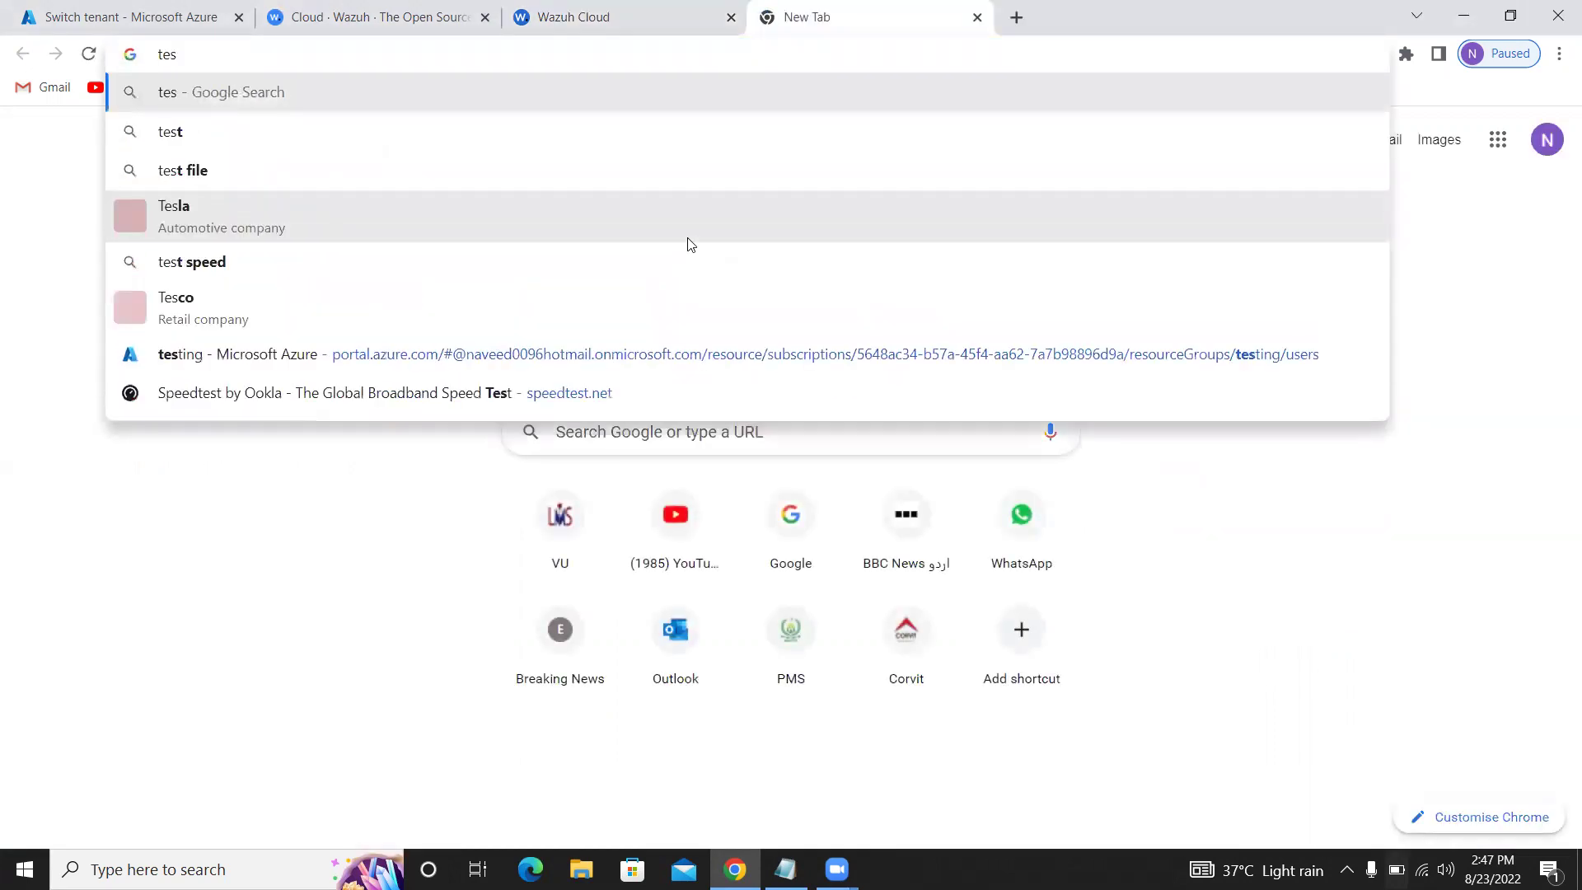
{"action": "key", "text": "BackSpace"}
{"action": "type", "text": "mp"}
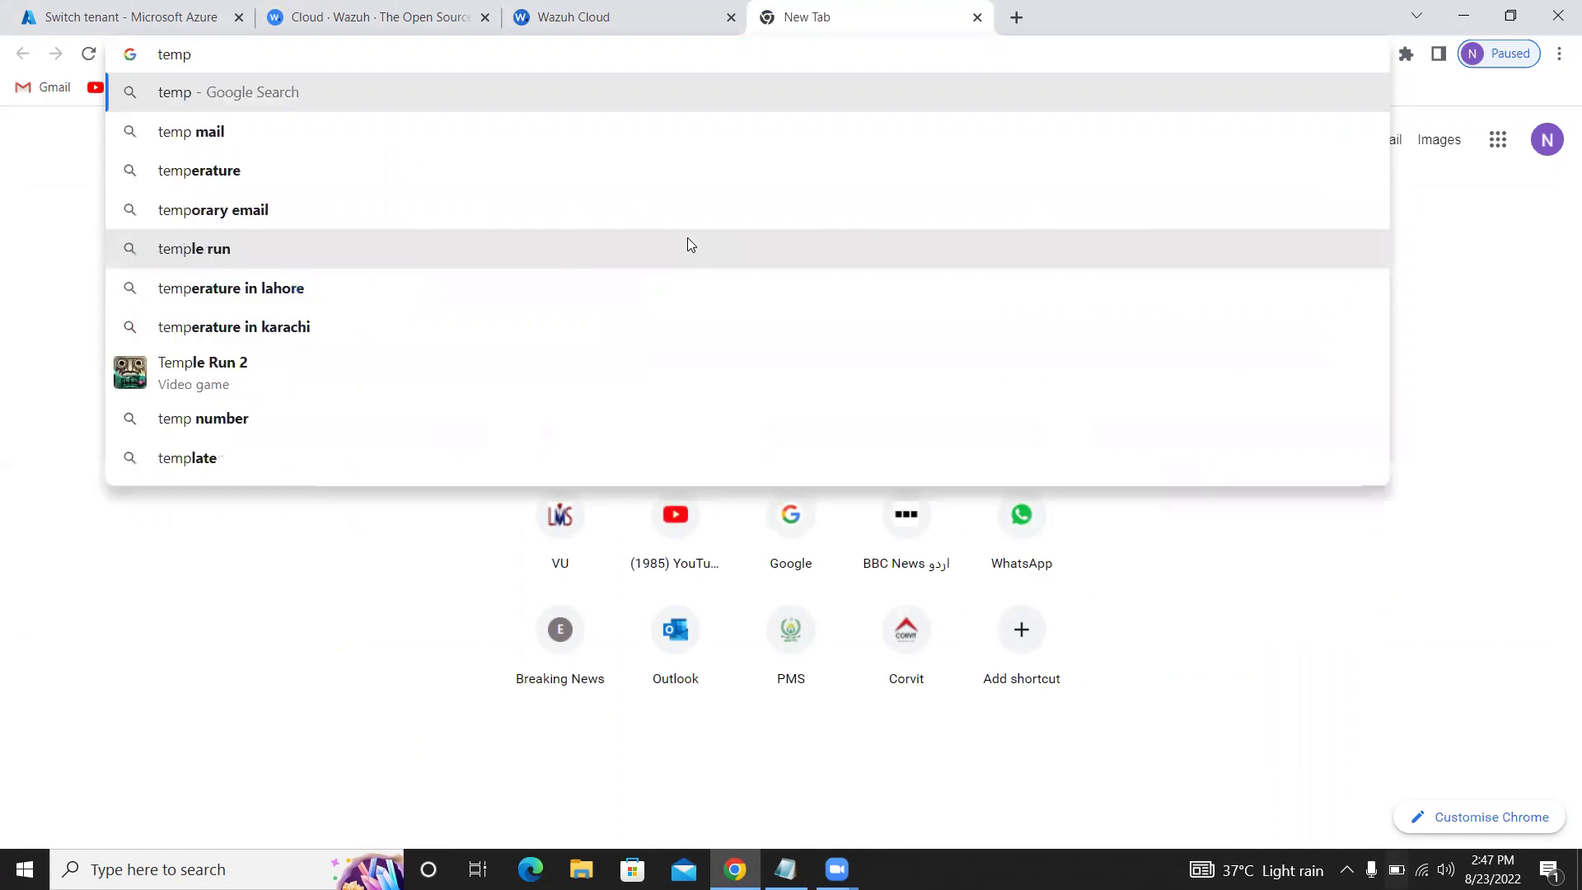
{"action": "key", "text": "Down"}
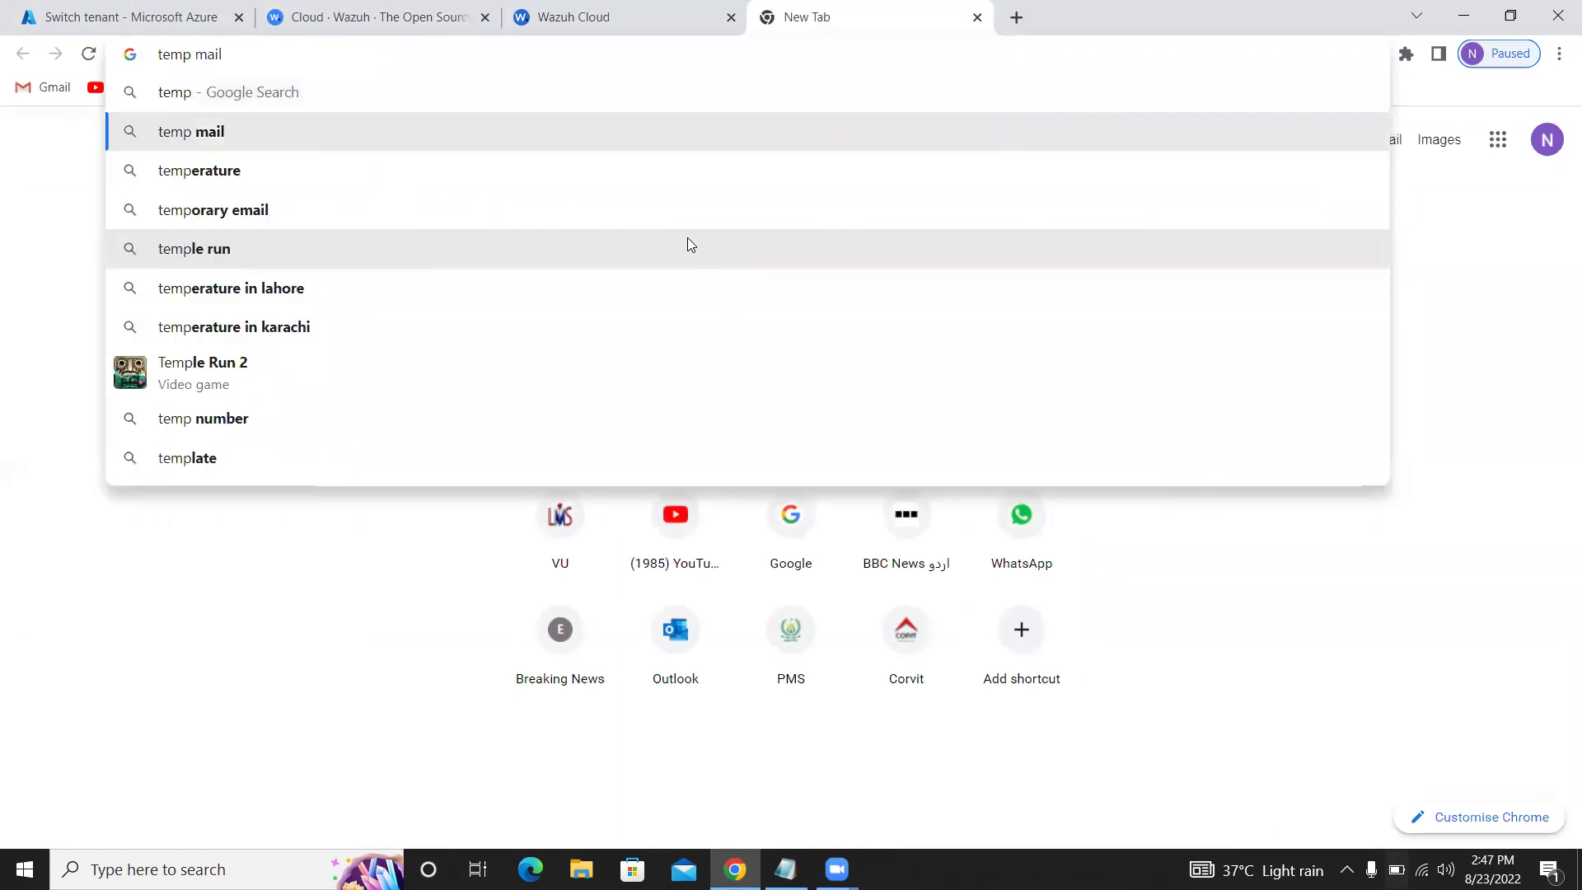
{"action": "key", "text": "Return"}
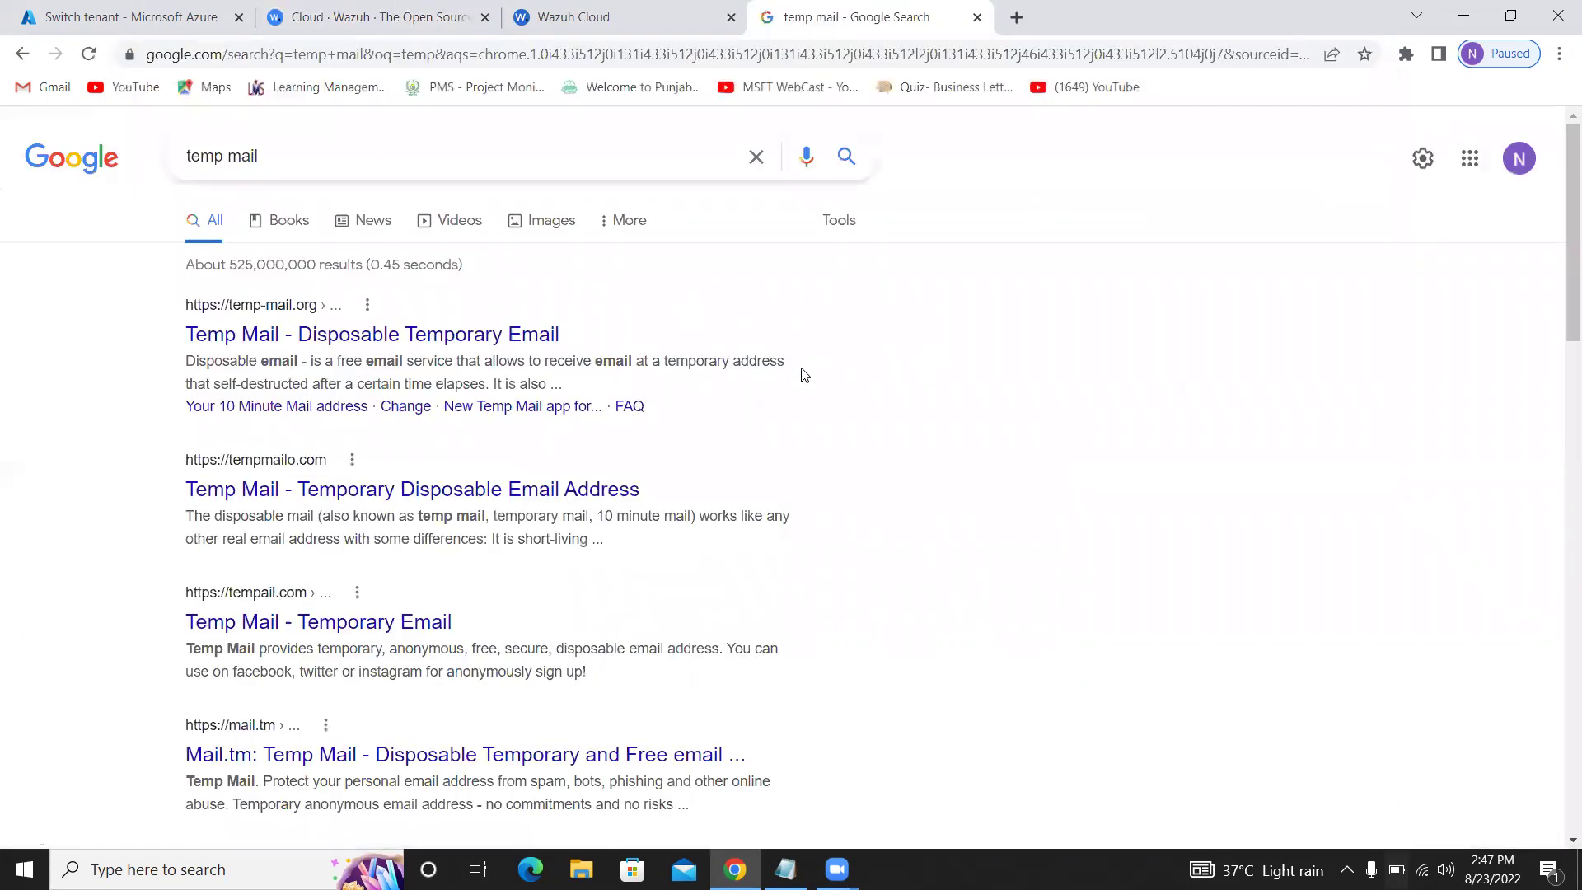
{"action": "left_click", "coordinate": [492, 337]}
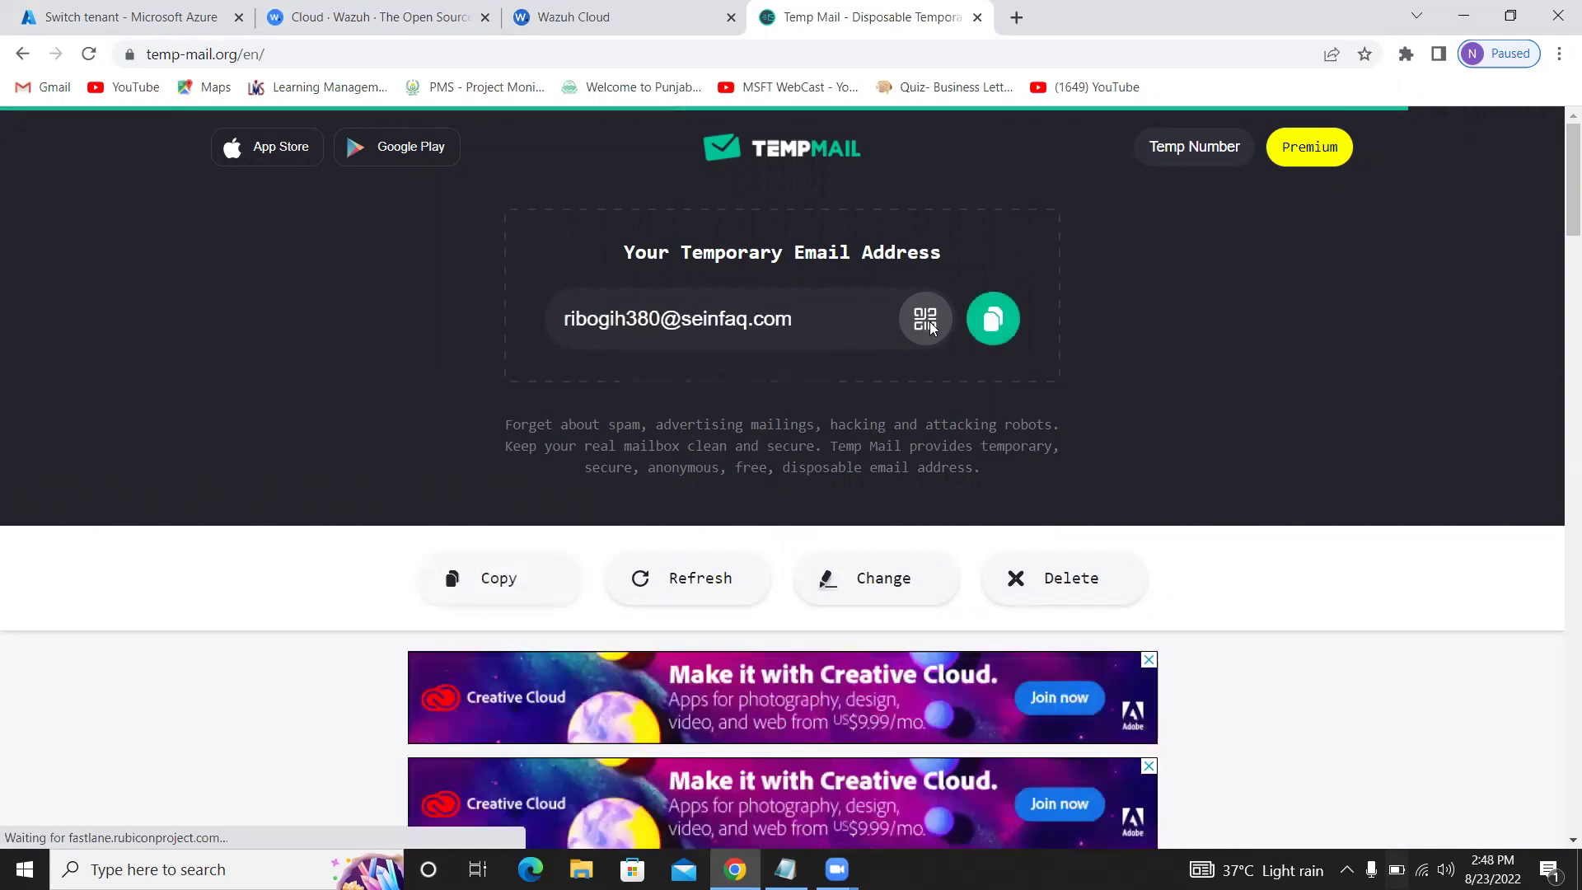
{"action": "left_click", "coordinate": [993, 320]}
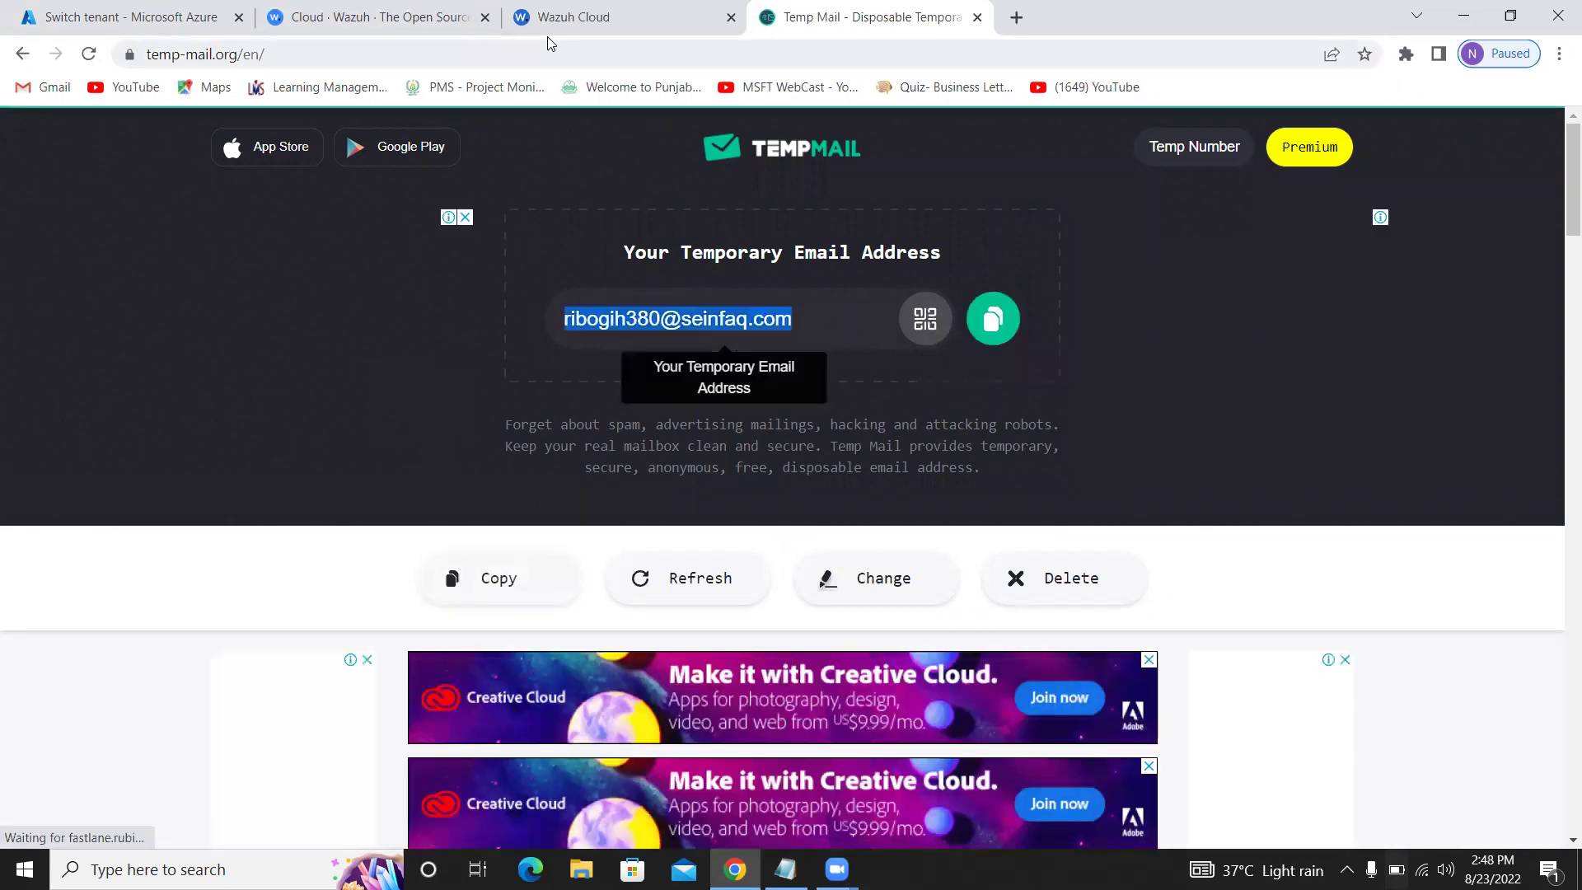
Paste the temporary address as business email, enter an account password and try submitting
{"action": "left_click", "coordinate": [548, 25]}
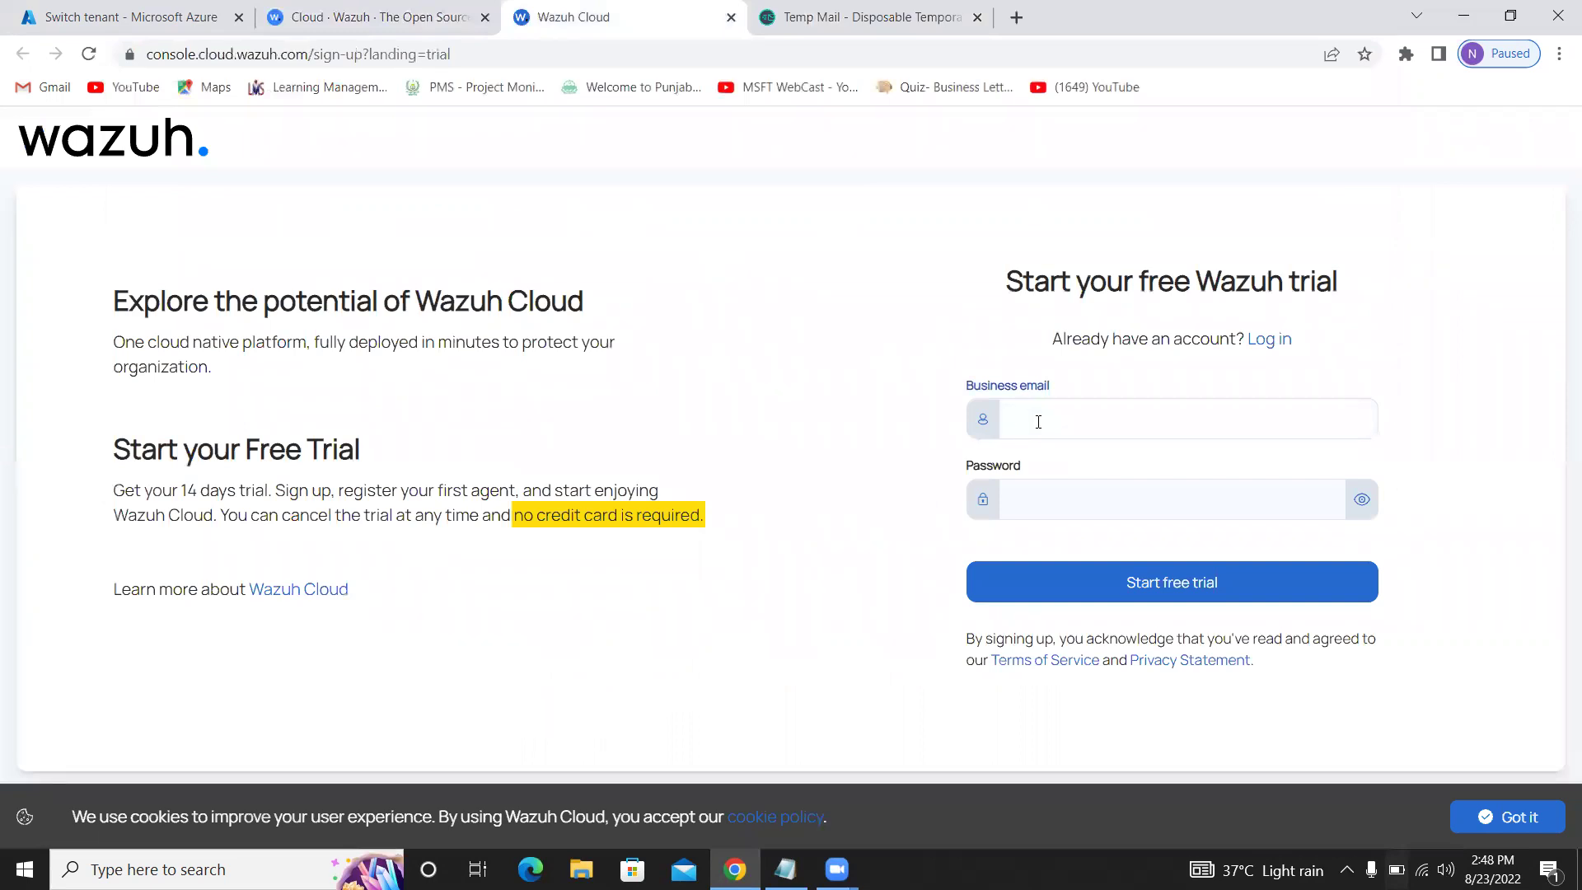
{"action": "key", "text": "ctrl+v"}
{"action": "left_click", "coordinate": [1044, 499]}
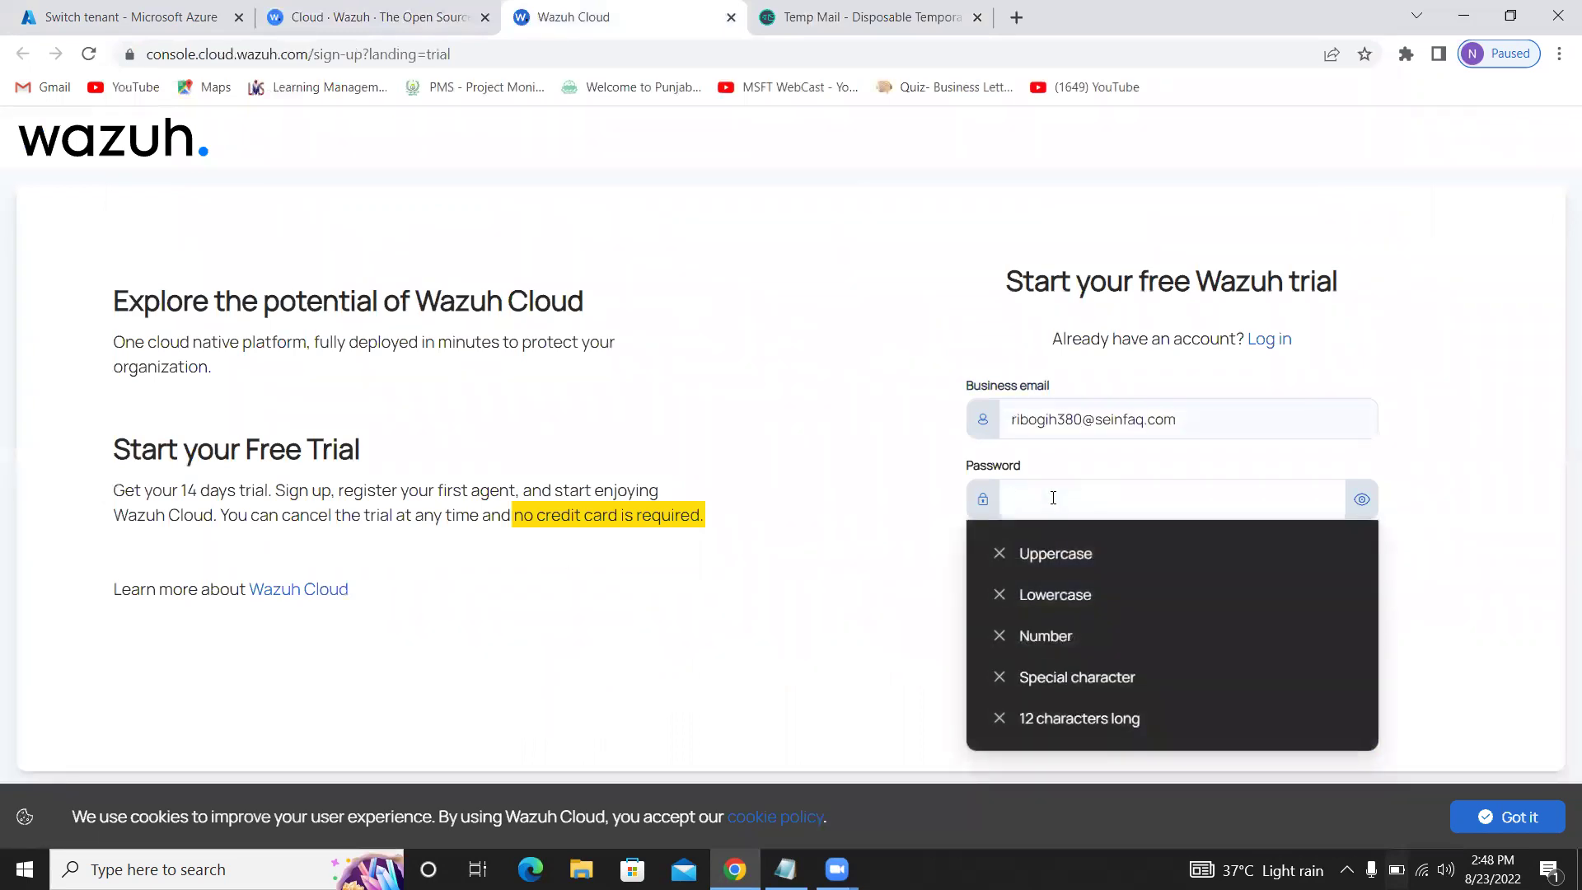
{"action": "left_click", "coordinate": [928, 504]}
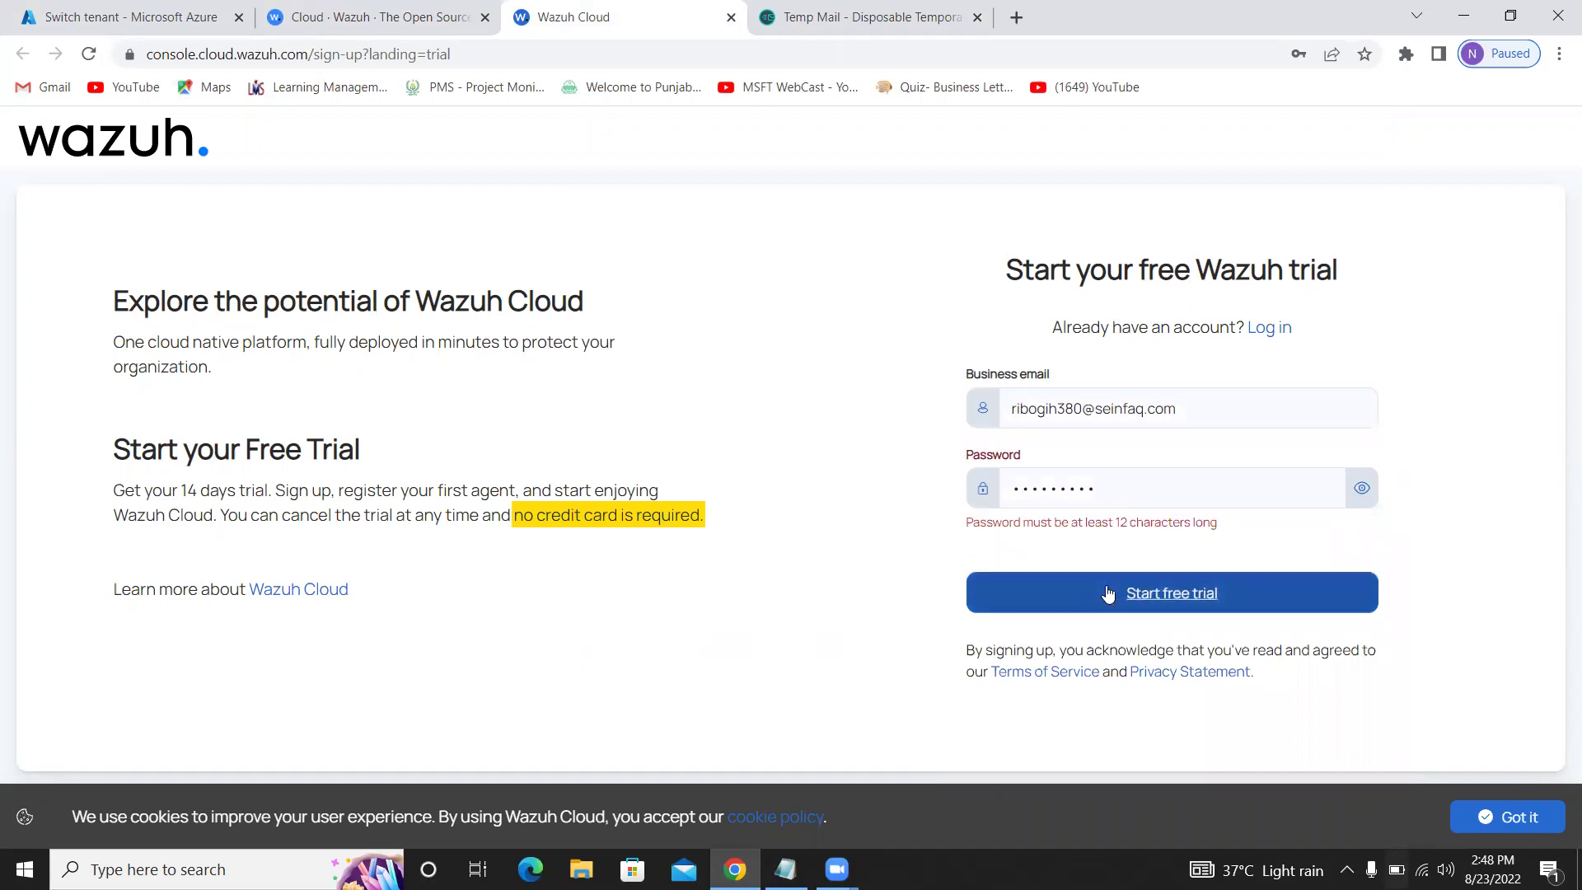
Lengthen the password, submit the free trial sign-up, and decline saving the password
{"action": "left_click", "coordinate": [1175, 491]}
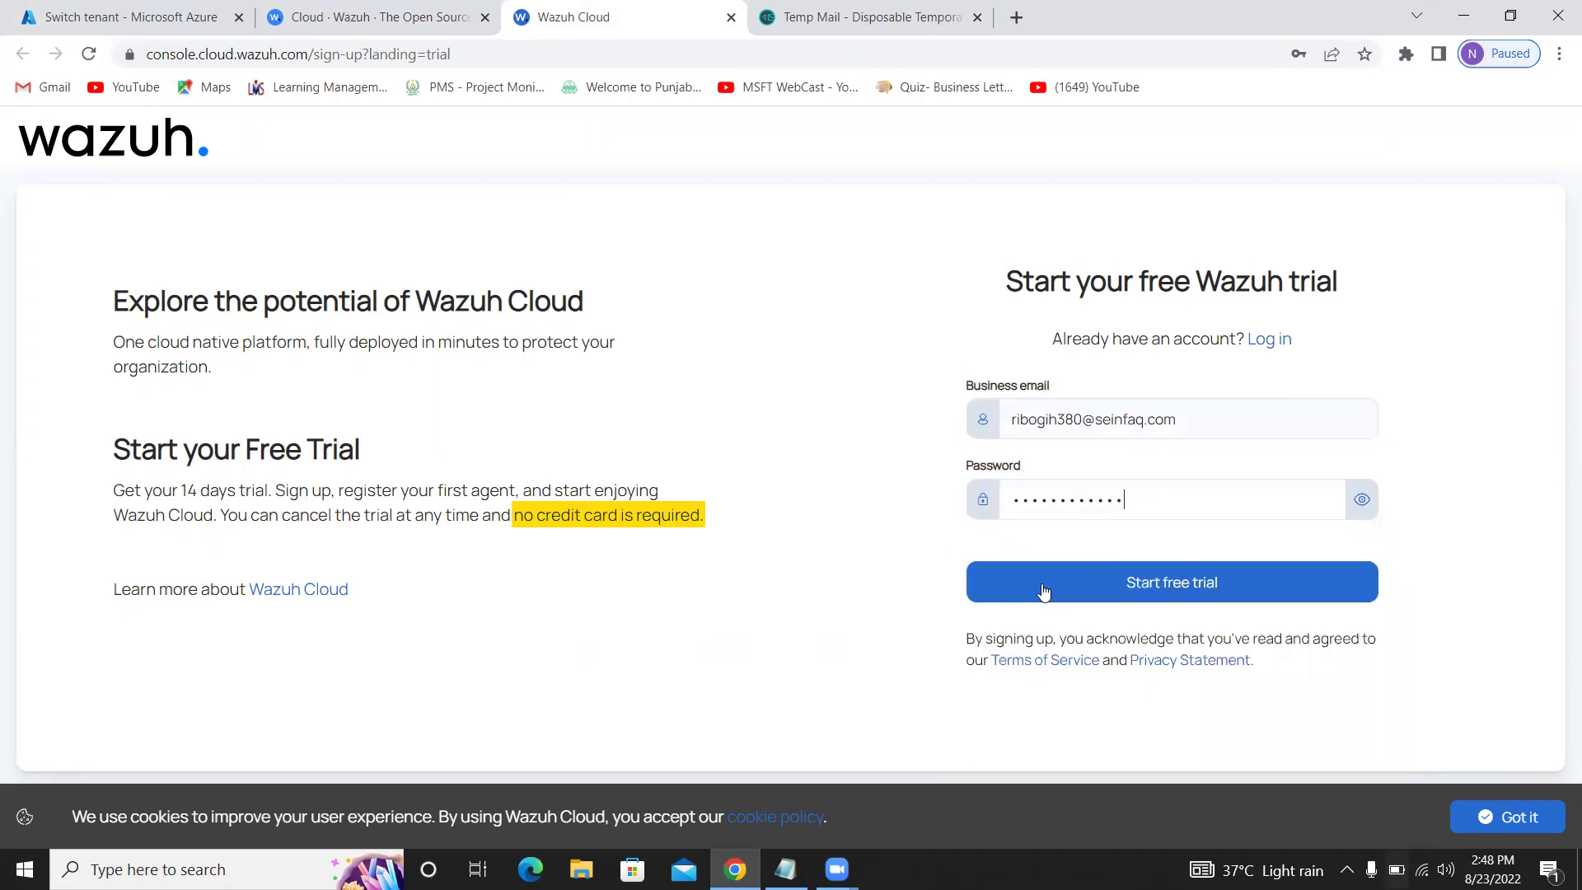
{"action": "left_click", "coordinate": [1278, 587]}
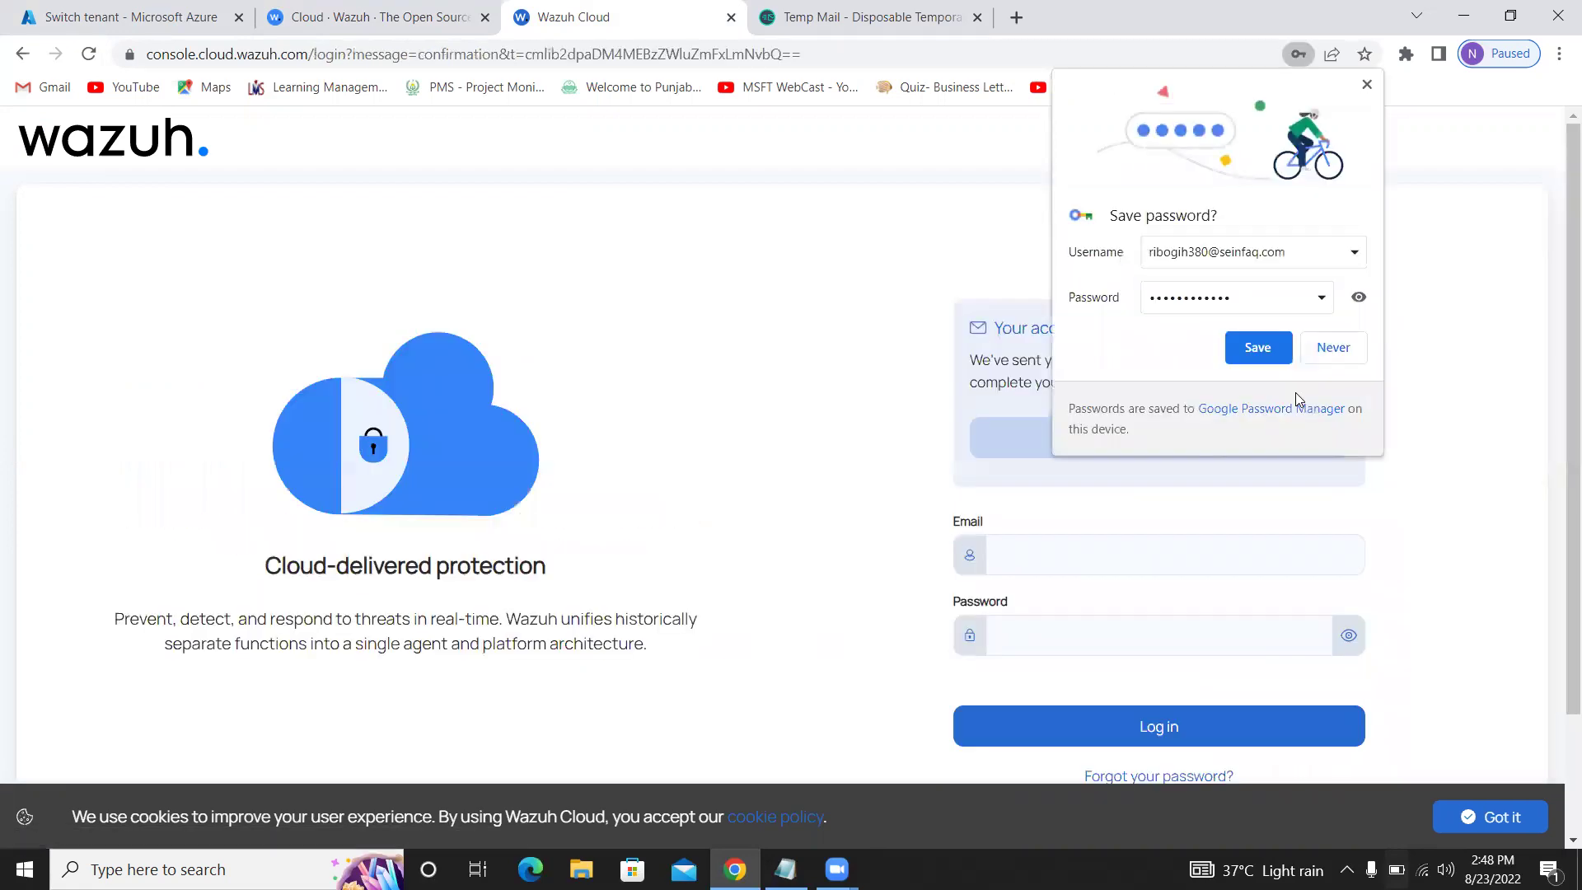
{"action": "left_click", "coordinate": [1329, 361]}
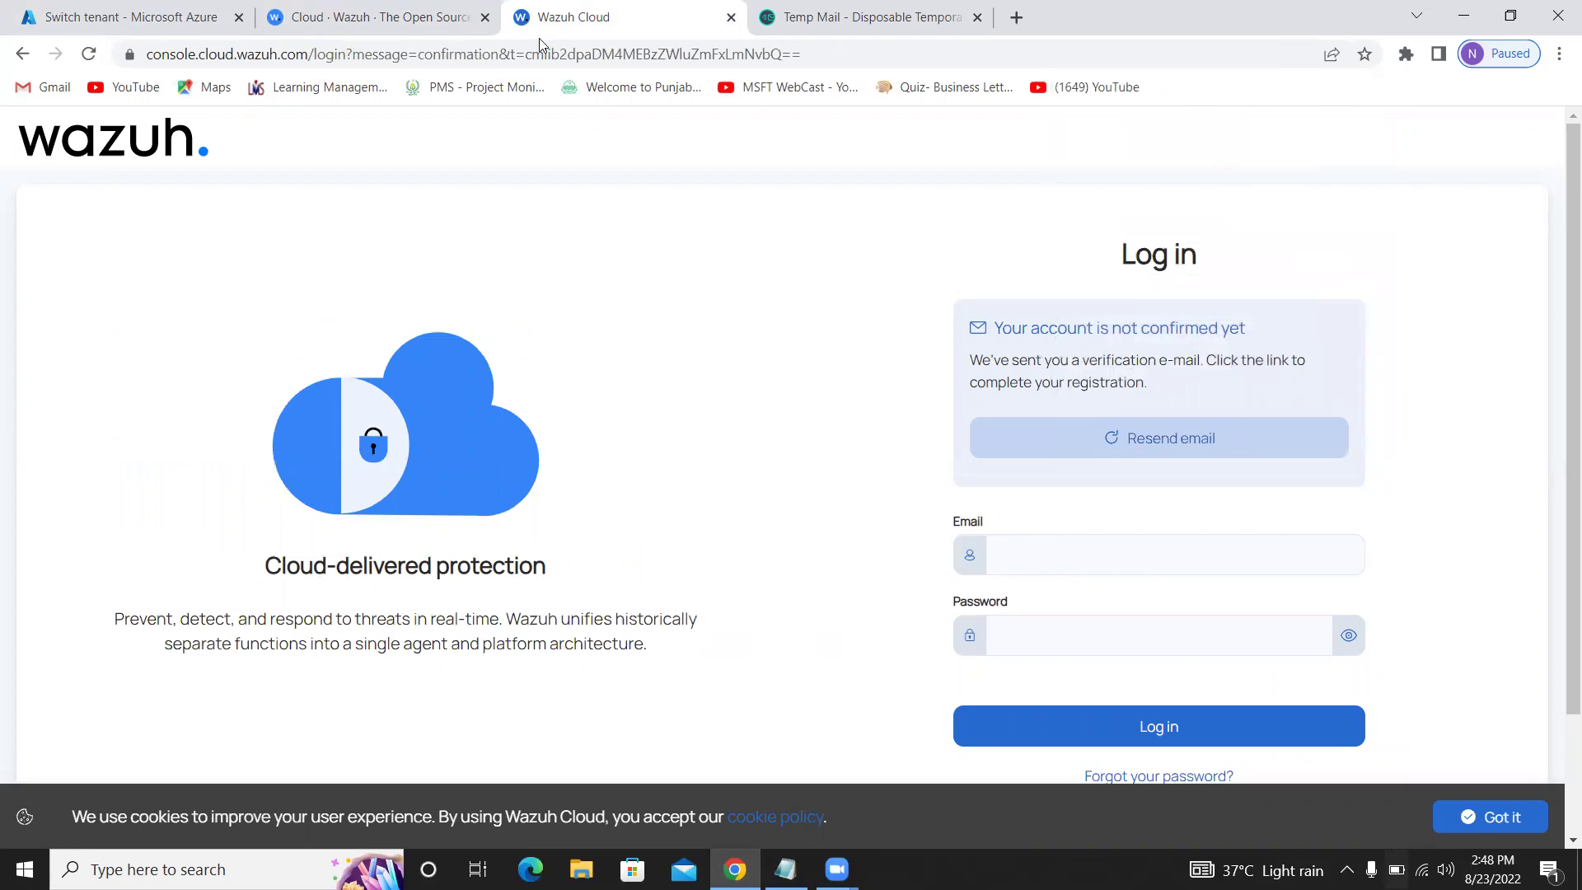
Open the Wazuh Team message in Temp Mail and follow its 'Verify Email and Accept TOS & Privacy Agreement' link
{"action": "double_click", "coordinate": [1285, 17]}
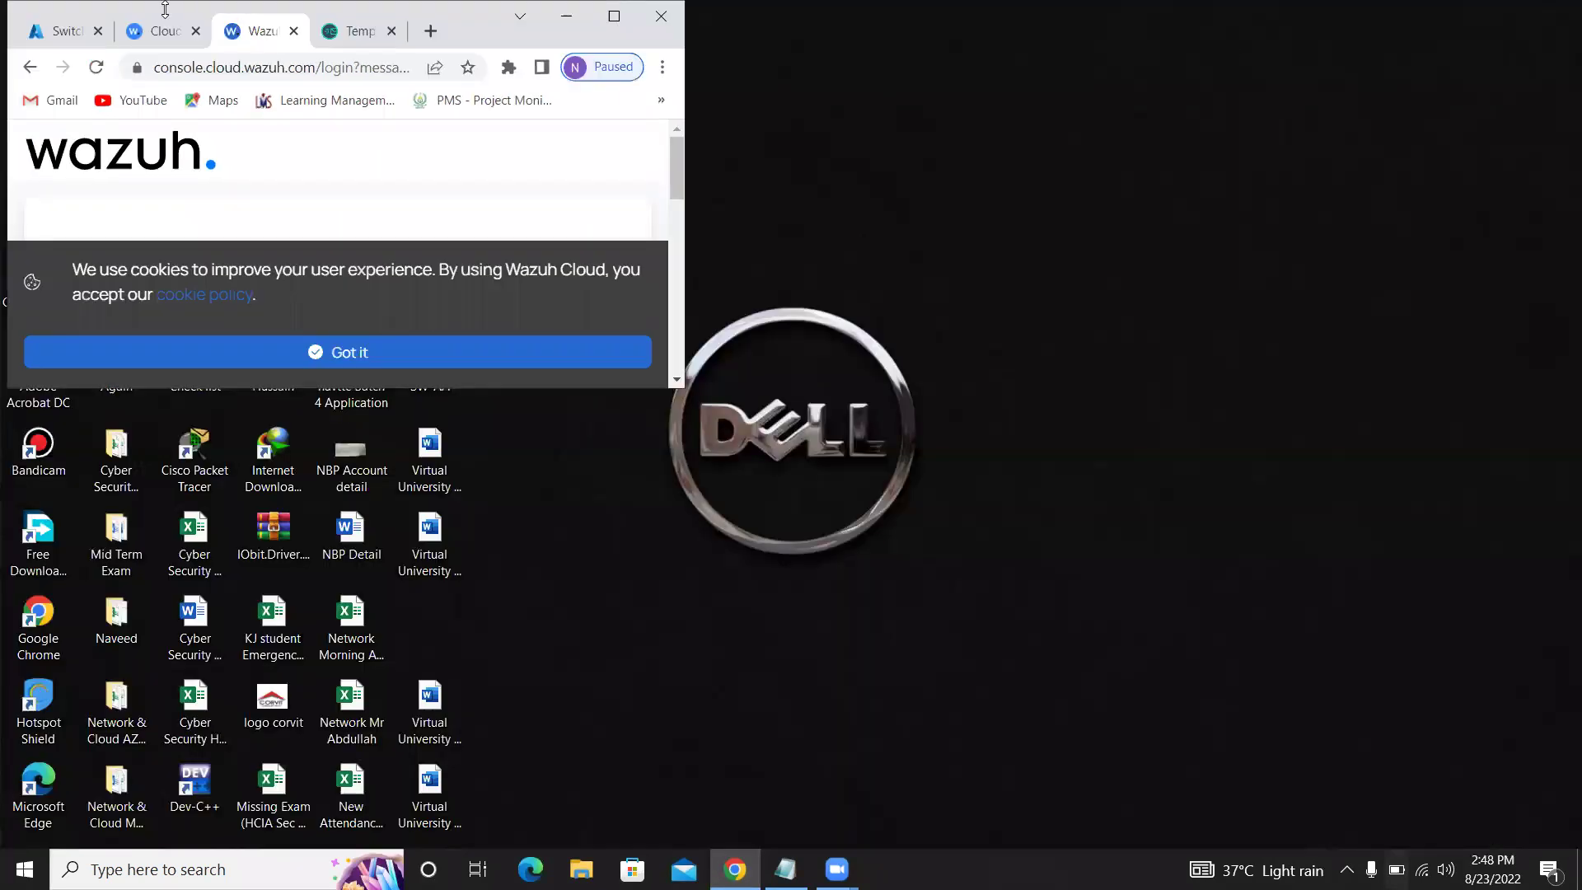
{"action": "left_click", "coordinate": [360, 30]}
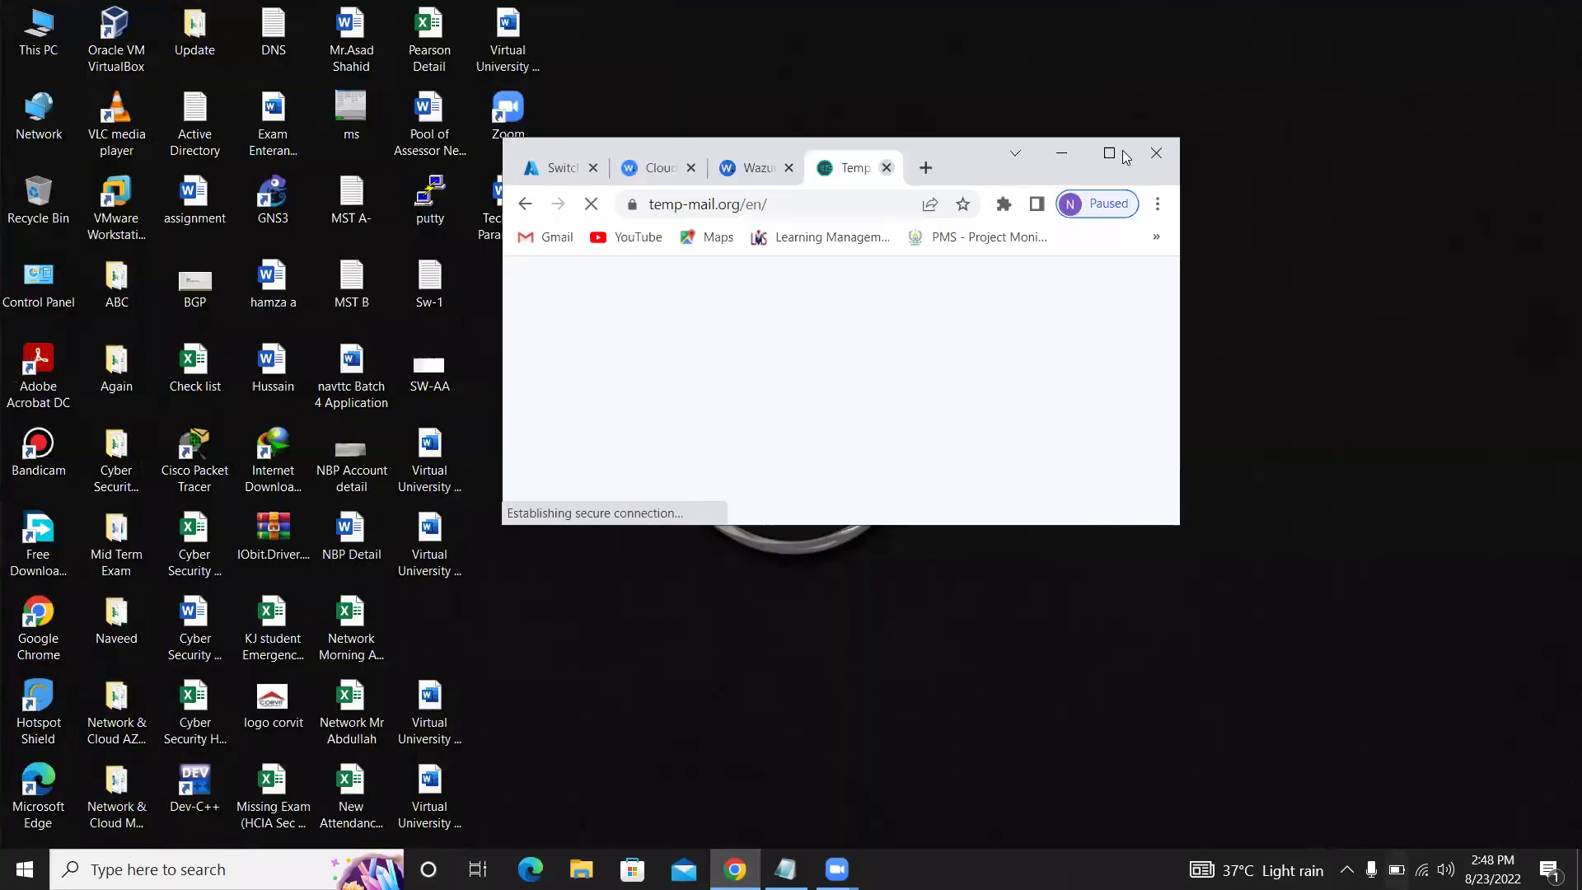
{"action": "double_click", "coordinate": [478, 17]}
{"action": "scroll", "coordinate": [757, 449], "scroll_direction": "down", "scroll_amount": 8}
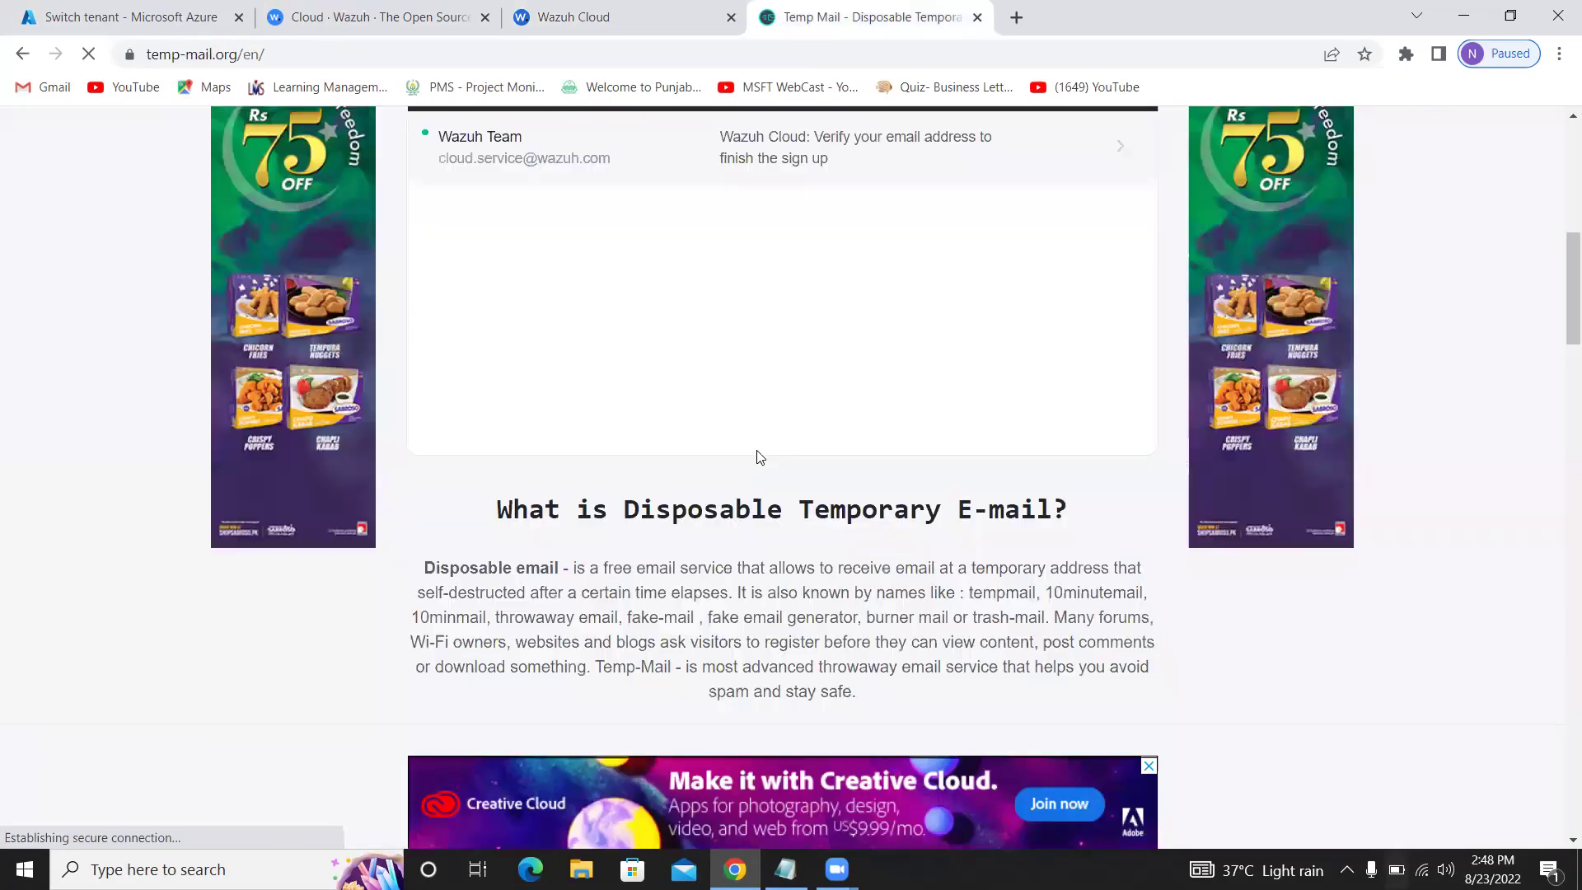
{"action": "scroll", "coordinate": [563, 390], "scroll_direction": "up", "scroll_amount": 3}
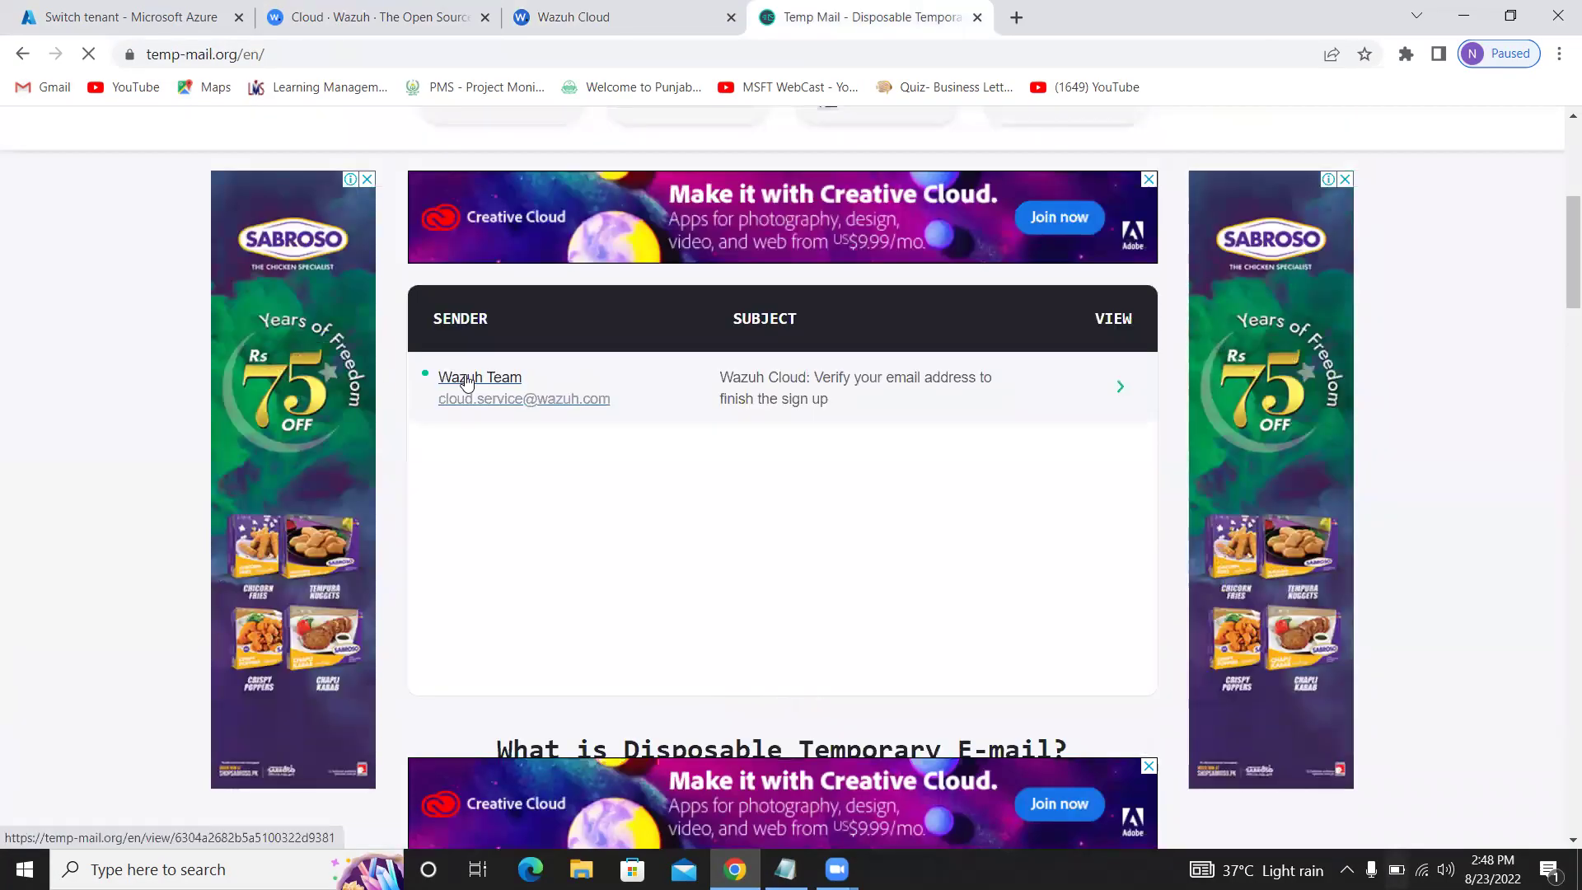
{"action": "left_click", "coordinate": [461, 383]}
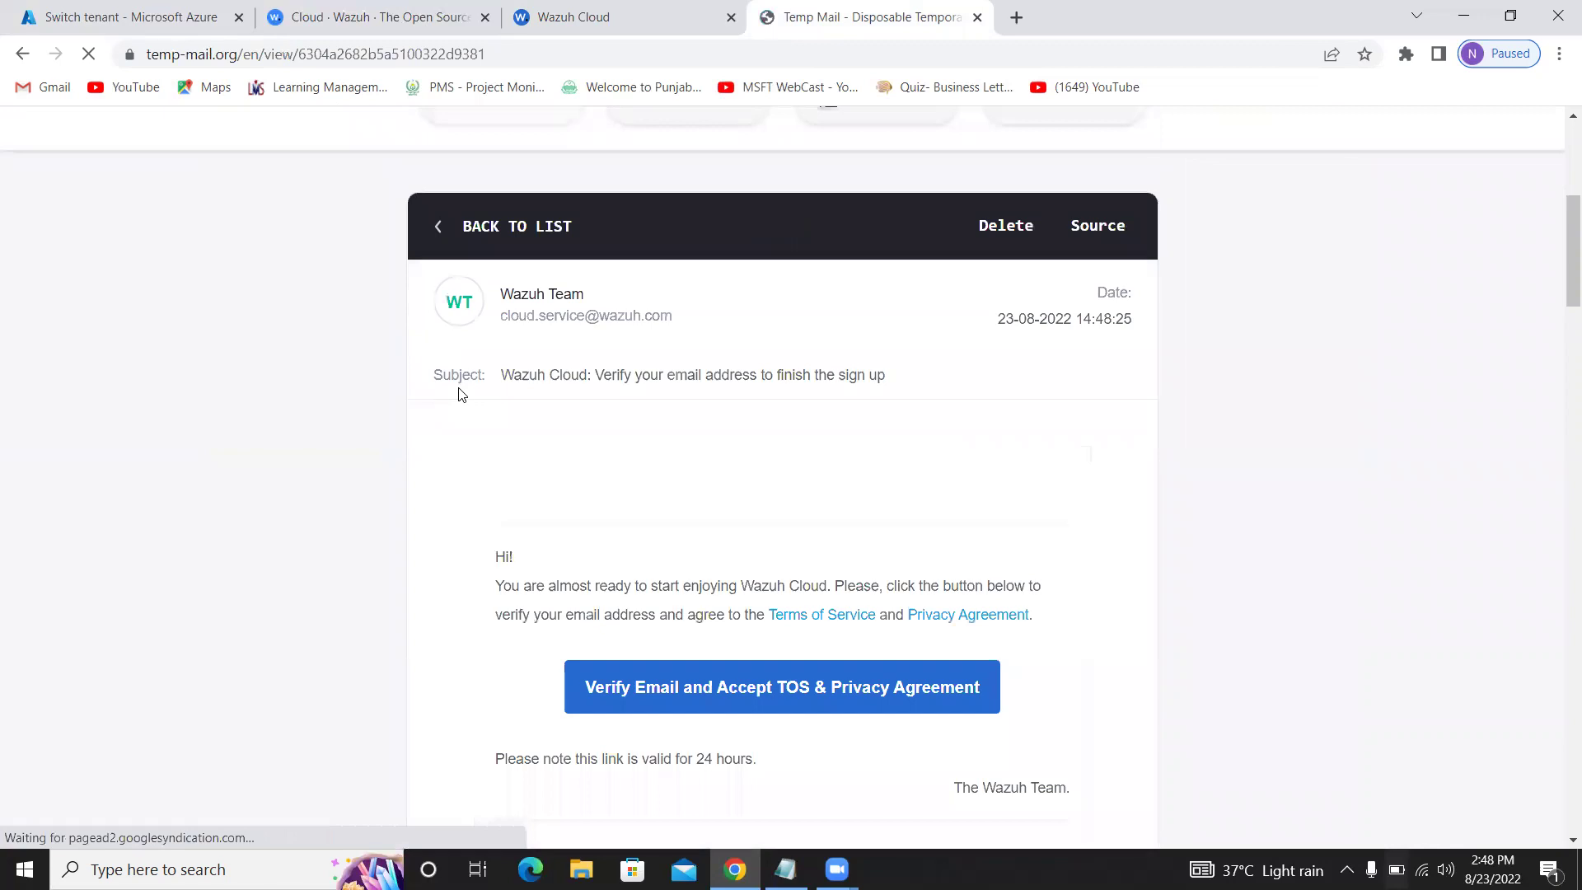
{"action": "left_click", "coordinate": [726, 724]}
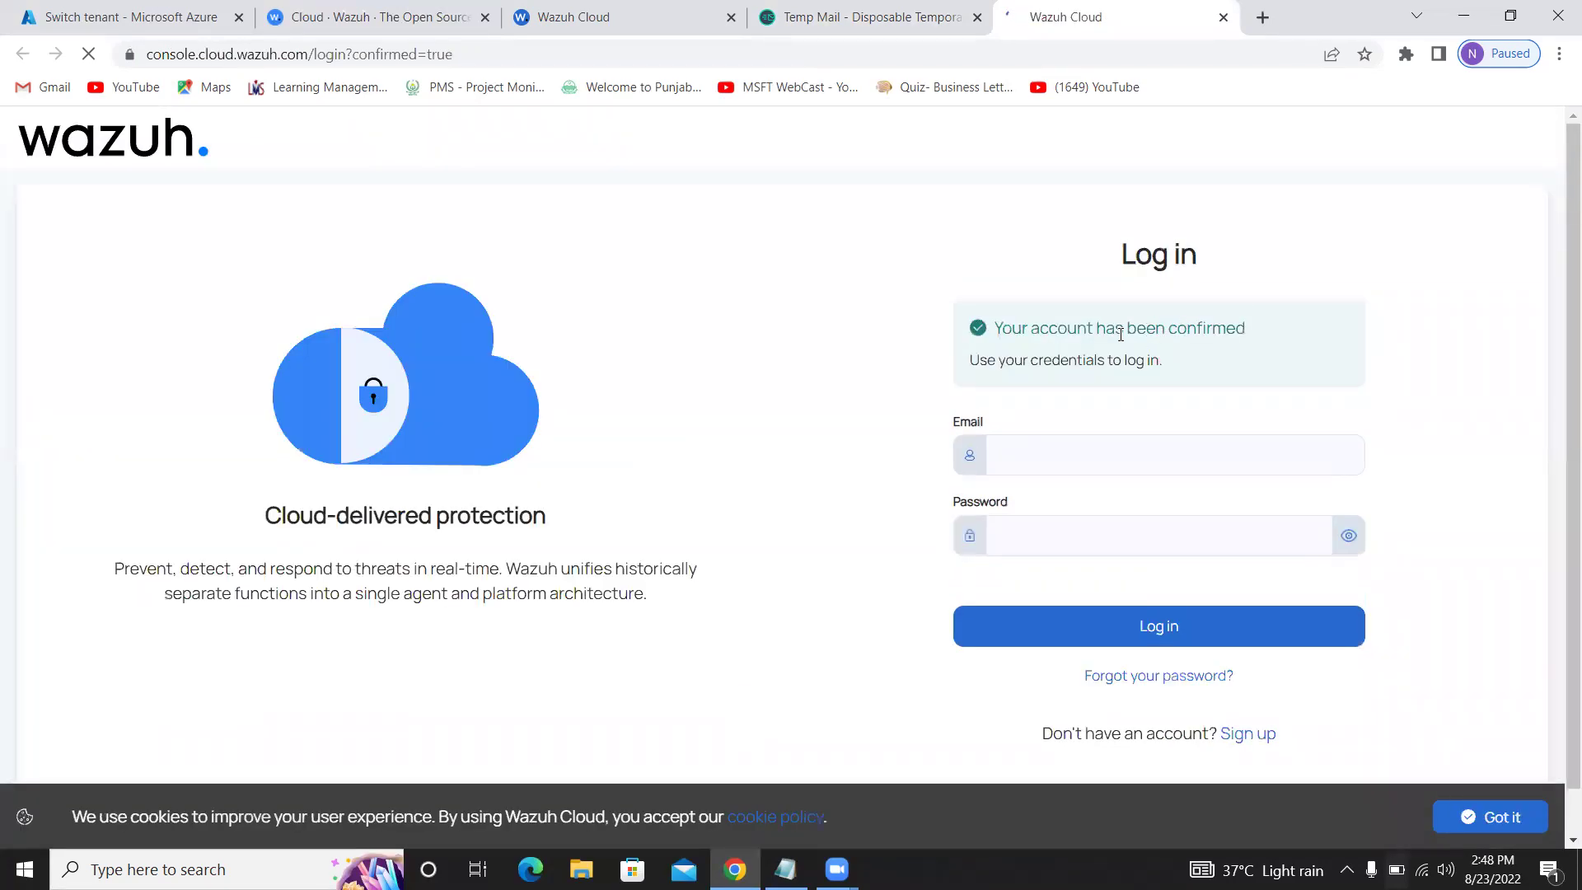
Log in with the saved e-mail and account password, then choose 'Start your free trial'
{"action": "left_click", "coordinate": [1096, 449]}
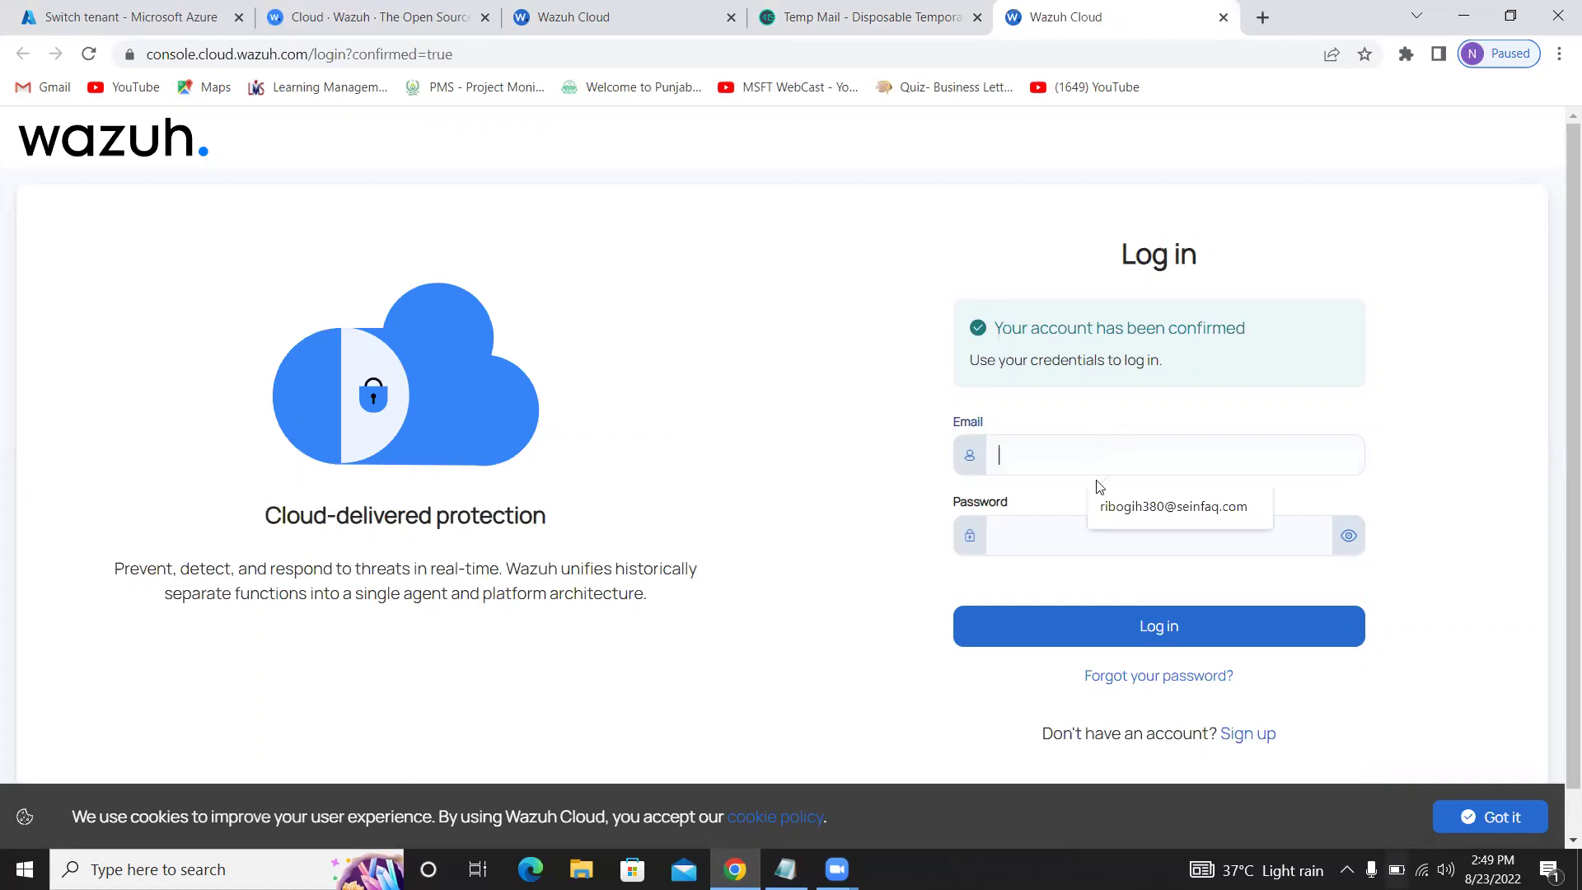
{"action": "left_click", "coordinate": [1111, 504]}
{"action": "left_click", "coordinate": [1060, 527]}
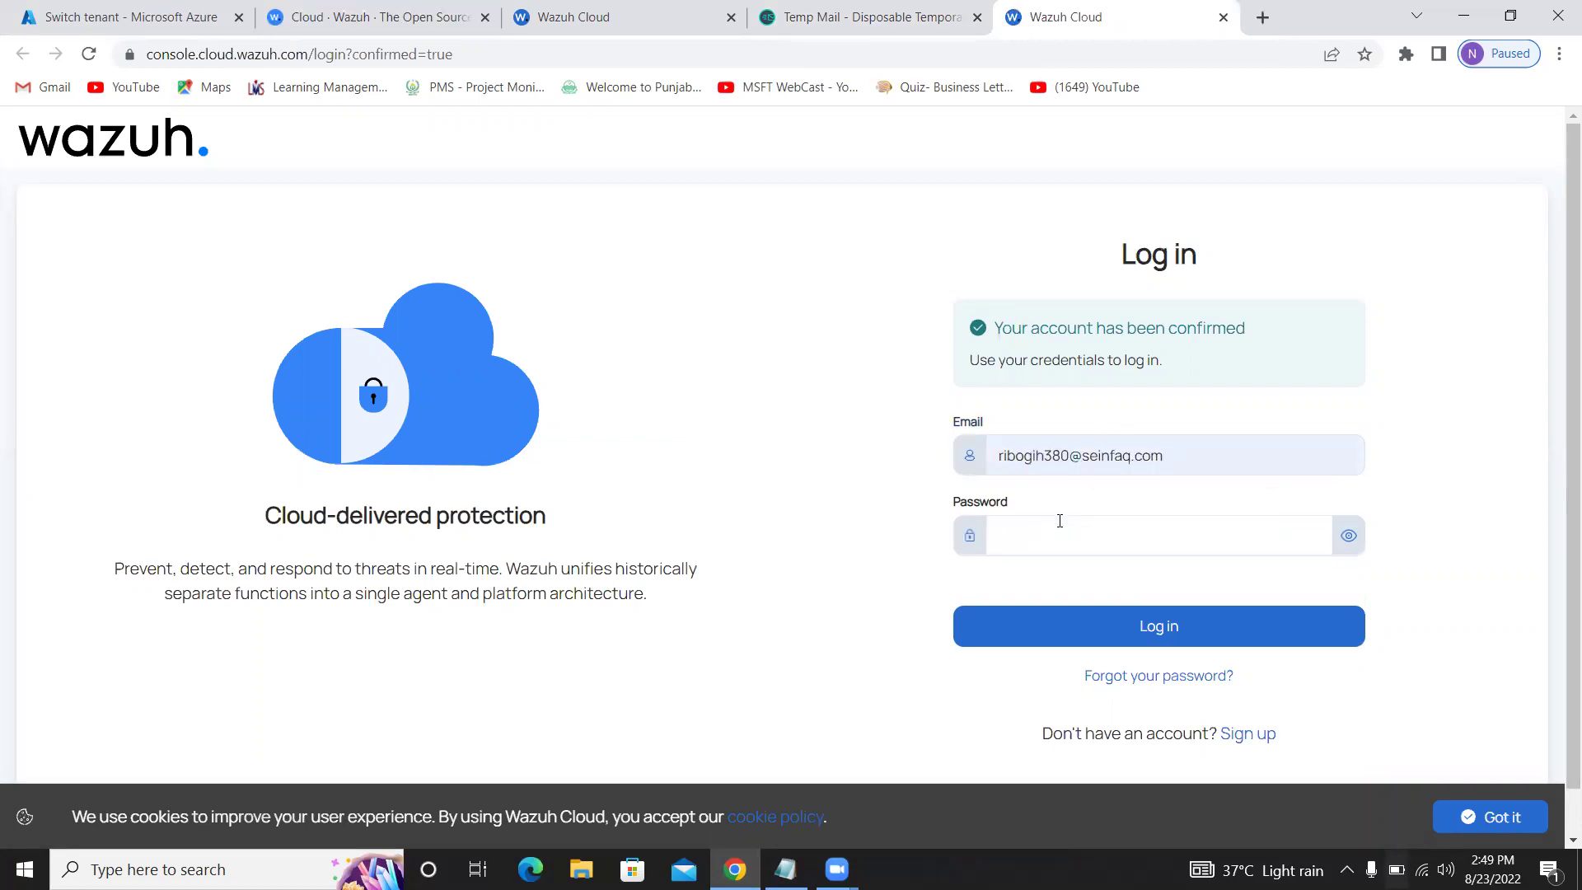
{"action": "type", "text": "*************"}
{"action": "key", "text": "Return"}
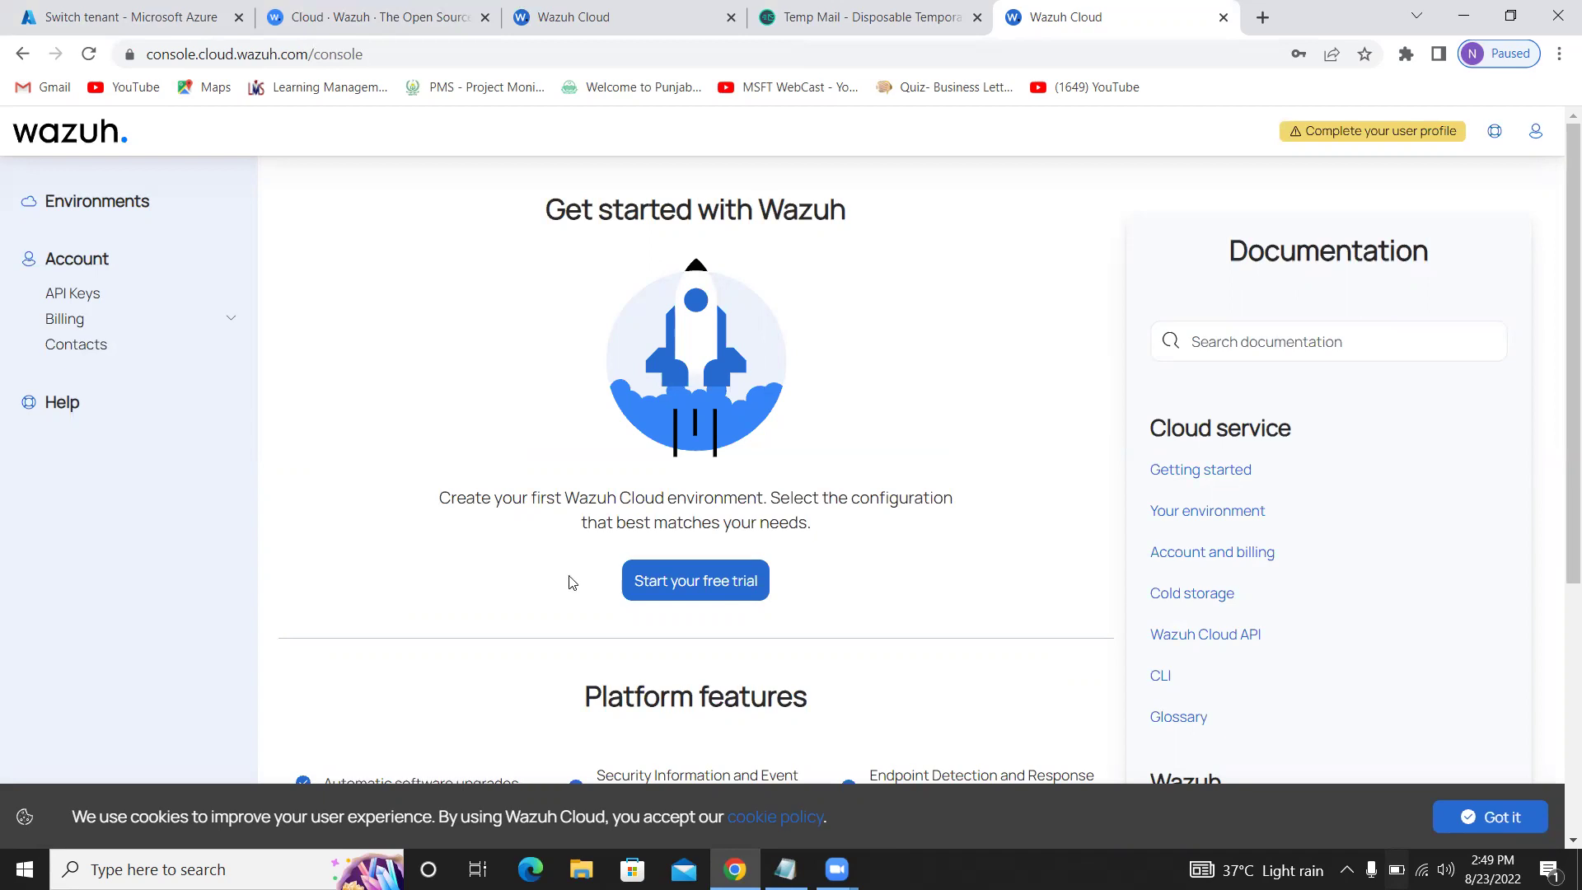
{"action": "left_click", "coordinate": [692, 588]}
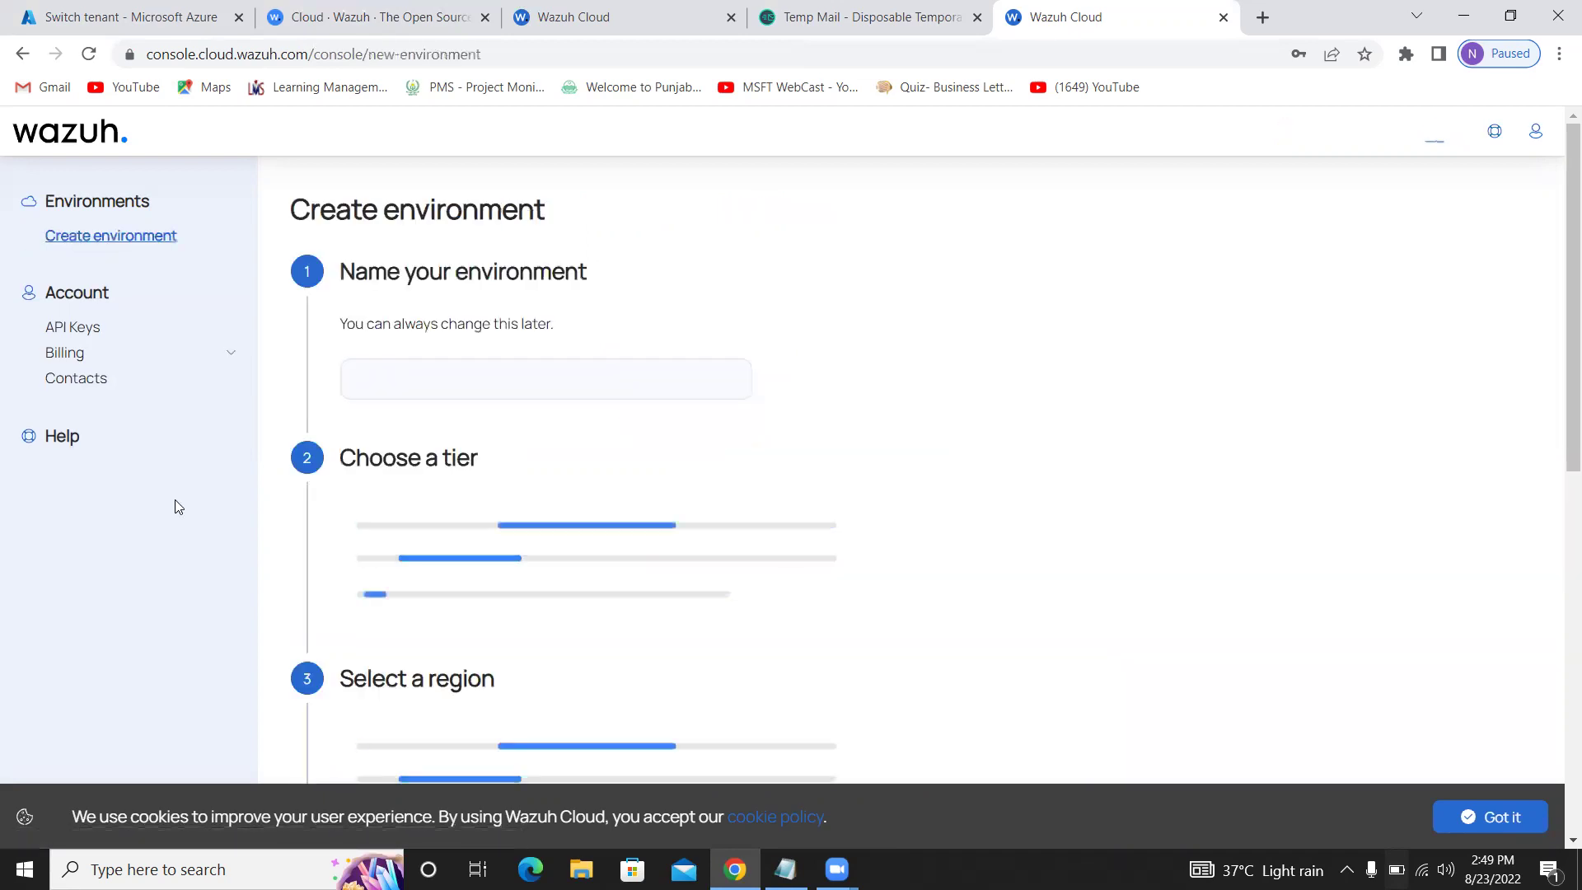
Name the environment 'test' and pick the 100GB tier, Asia Pacific (Singapore) region and Standard support
{"action": "left_click", "coordinate": [471, 382]}
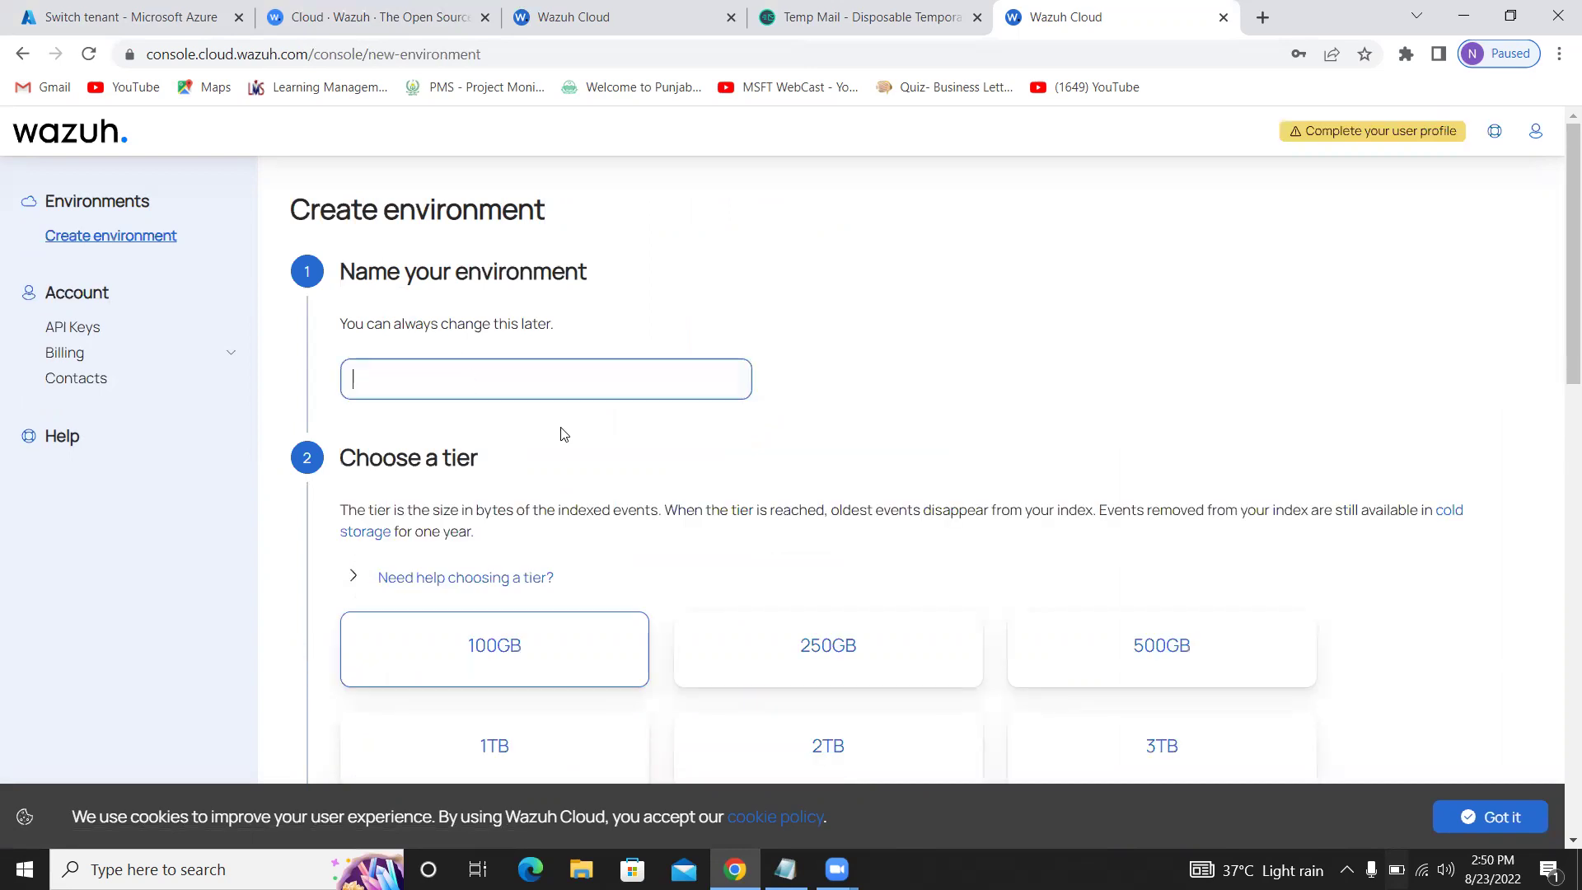
{"action": "type", "text": "test"}
{"action": "scroll", "coordinate": [589, 459], "scroll_direction": "down", "scroll_amount": 3}
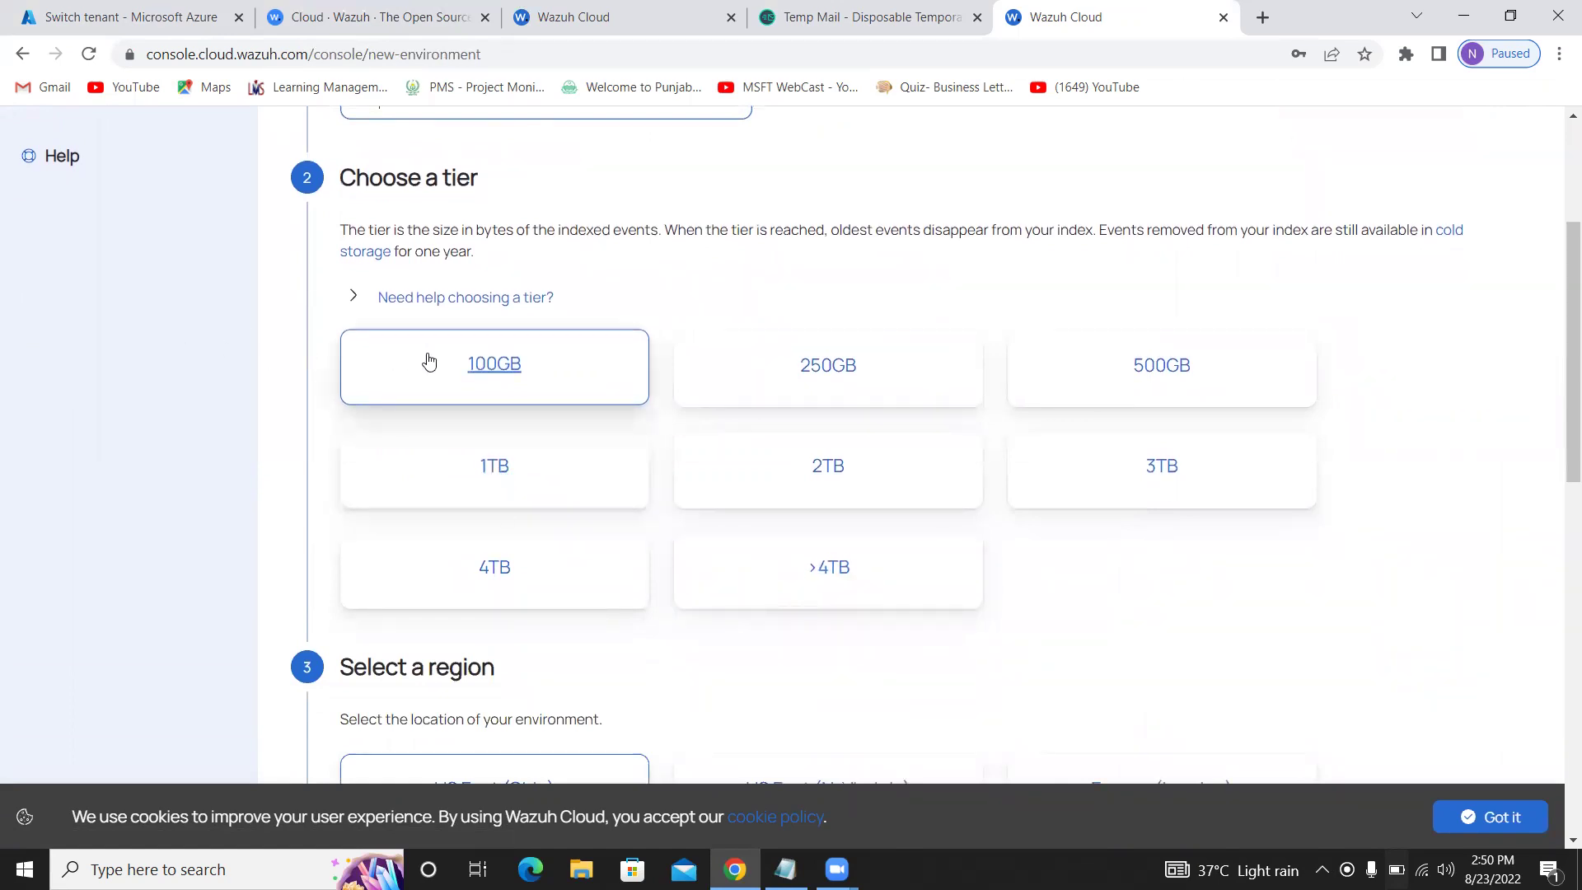
{"action": "left_click", "coordinate": [482, 367]}
{"action": "scroll", "coordinate": [742, 720], "scroll_direction": "down", "scroll_amount": 2}
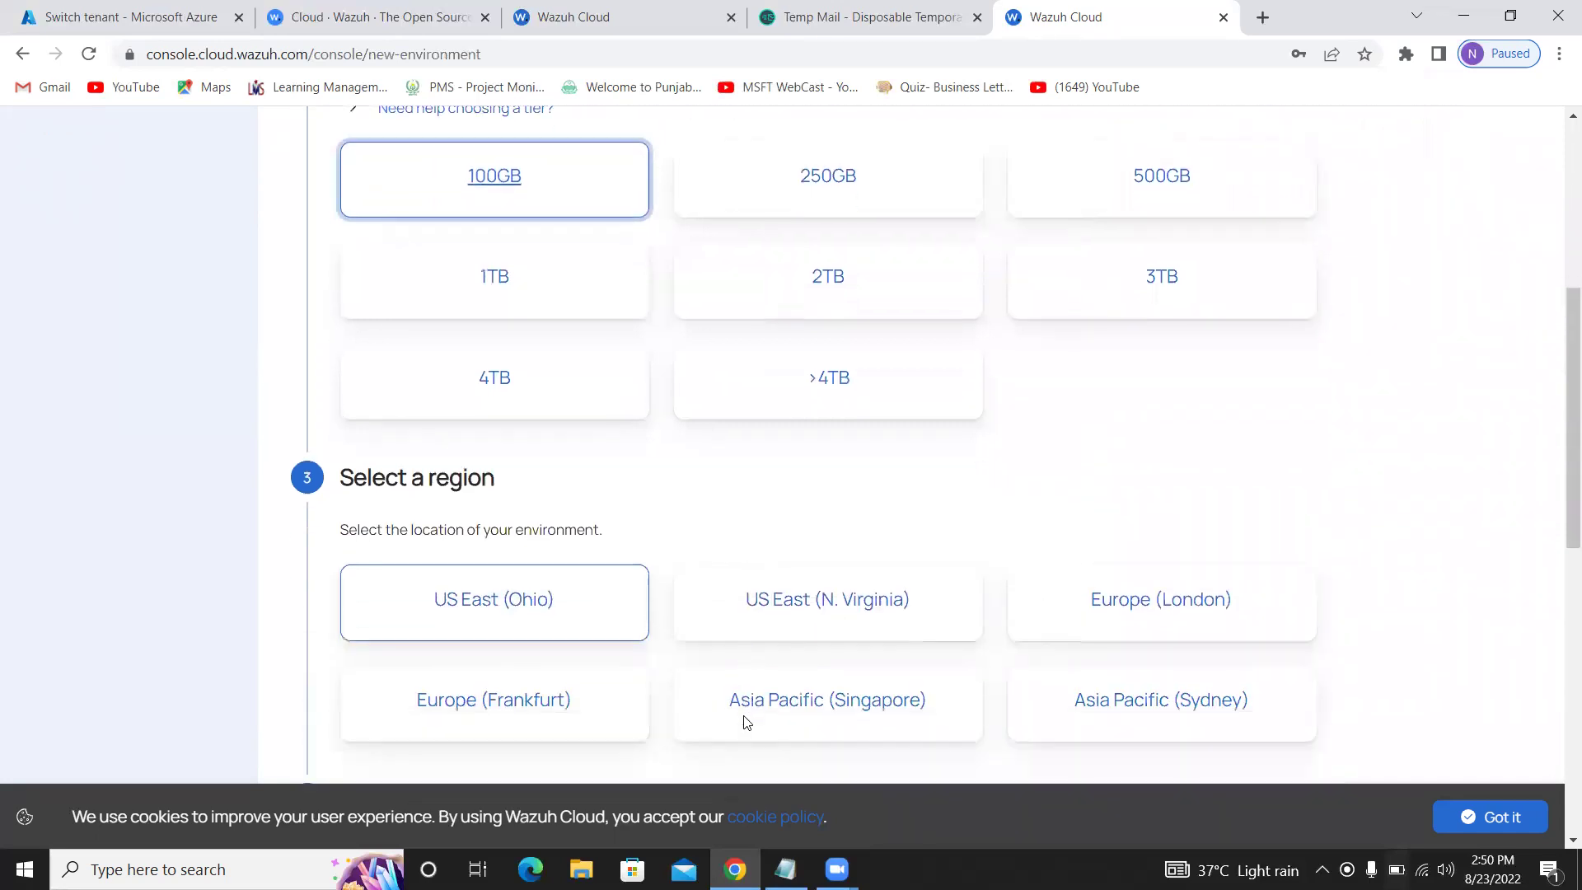
{"action": "scroll", "coordinate": [746, 722], "scroll_direction": "down", "scroll_amount": 1}
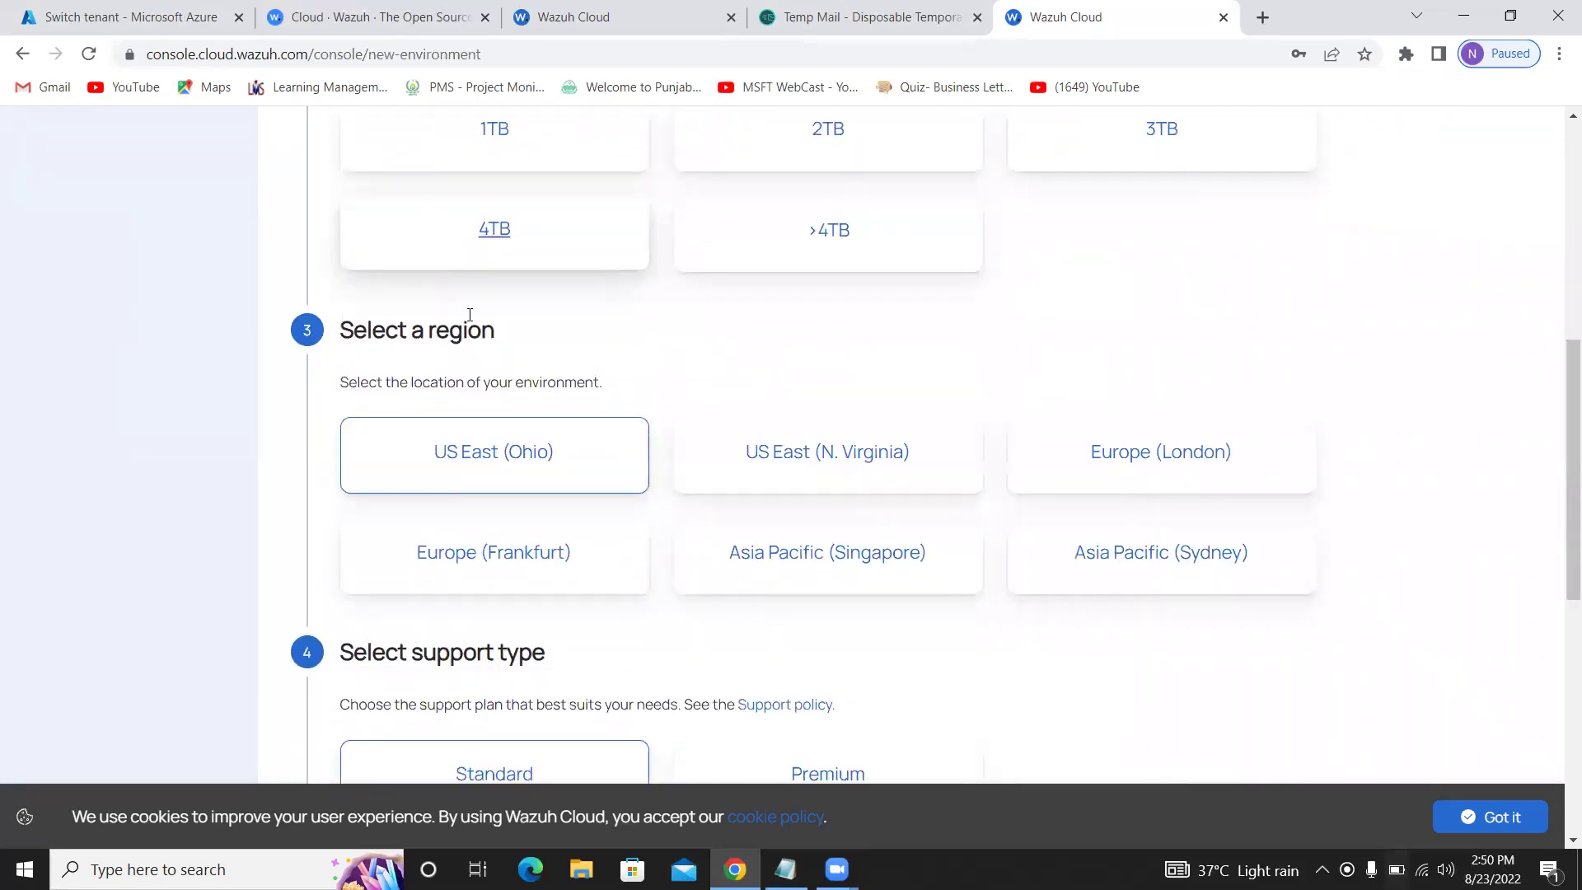
{"action": "left_click", "coordinate": [897, 558]}
{"action": "scroll", "coordinate": [897, 558], "scroll_direction": "down", "scroll_amount": 6}
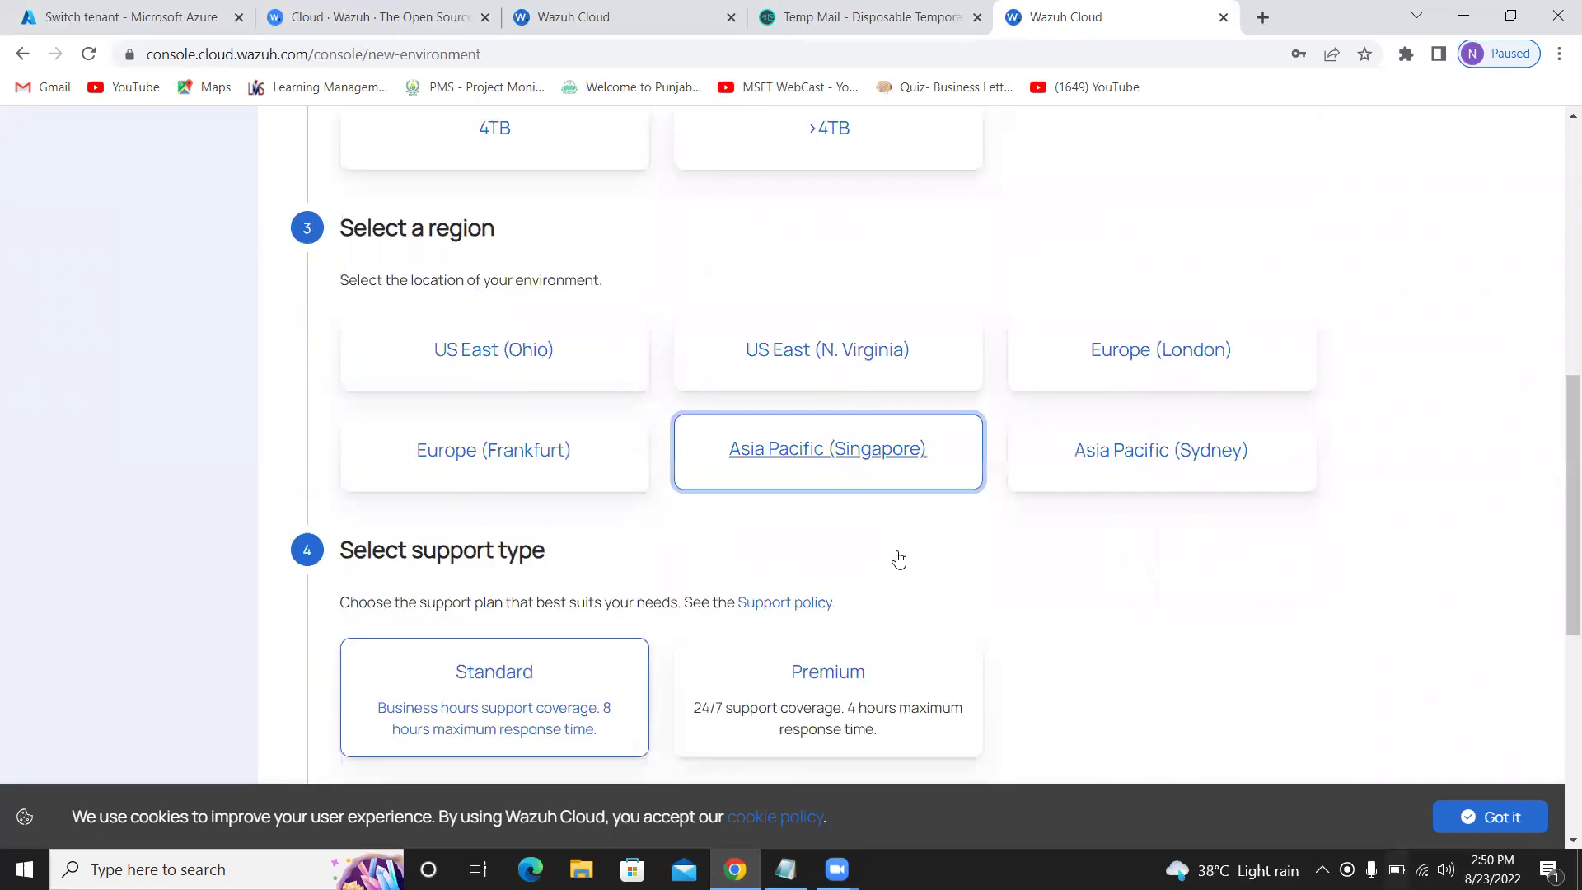
{"action": "scroll", "coordinate": [897, 558], "scroll_direction": "up", "scroll_amount": 4}
{"action": "scroll", "coordinate": [897, 558], "scroll_direction": "down", "scroll_amount": 1}
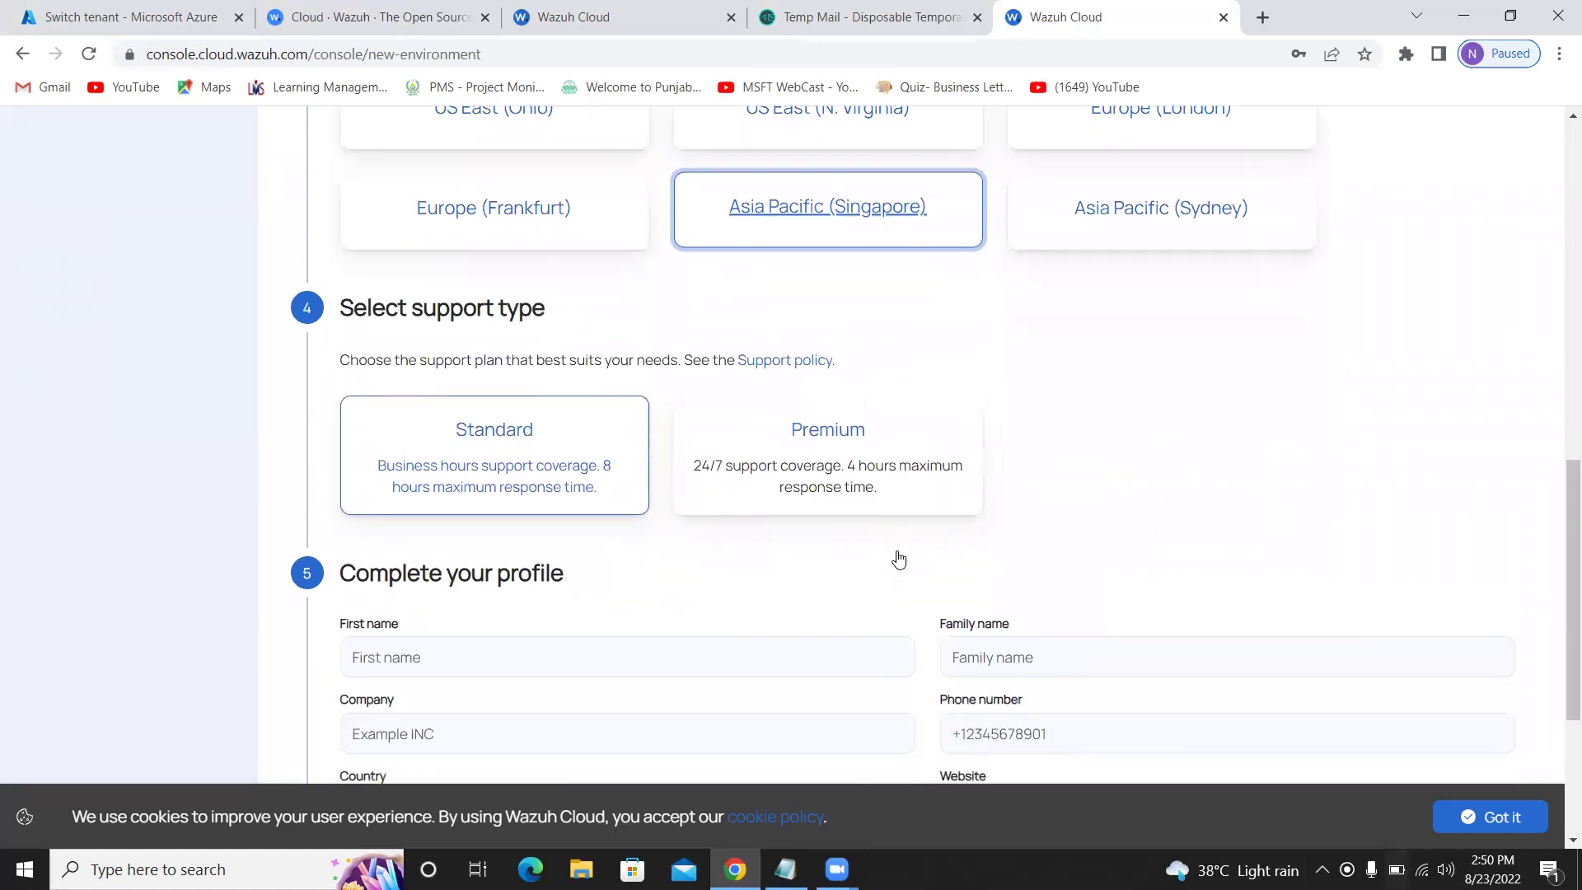
{"action": "left_click", "coordinate": [451, 414]}
{"action": "scroll", "coordinate": [452, 413], "scroll_direction": "down", "scroll_amount": 2}
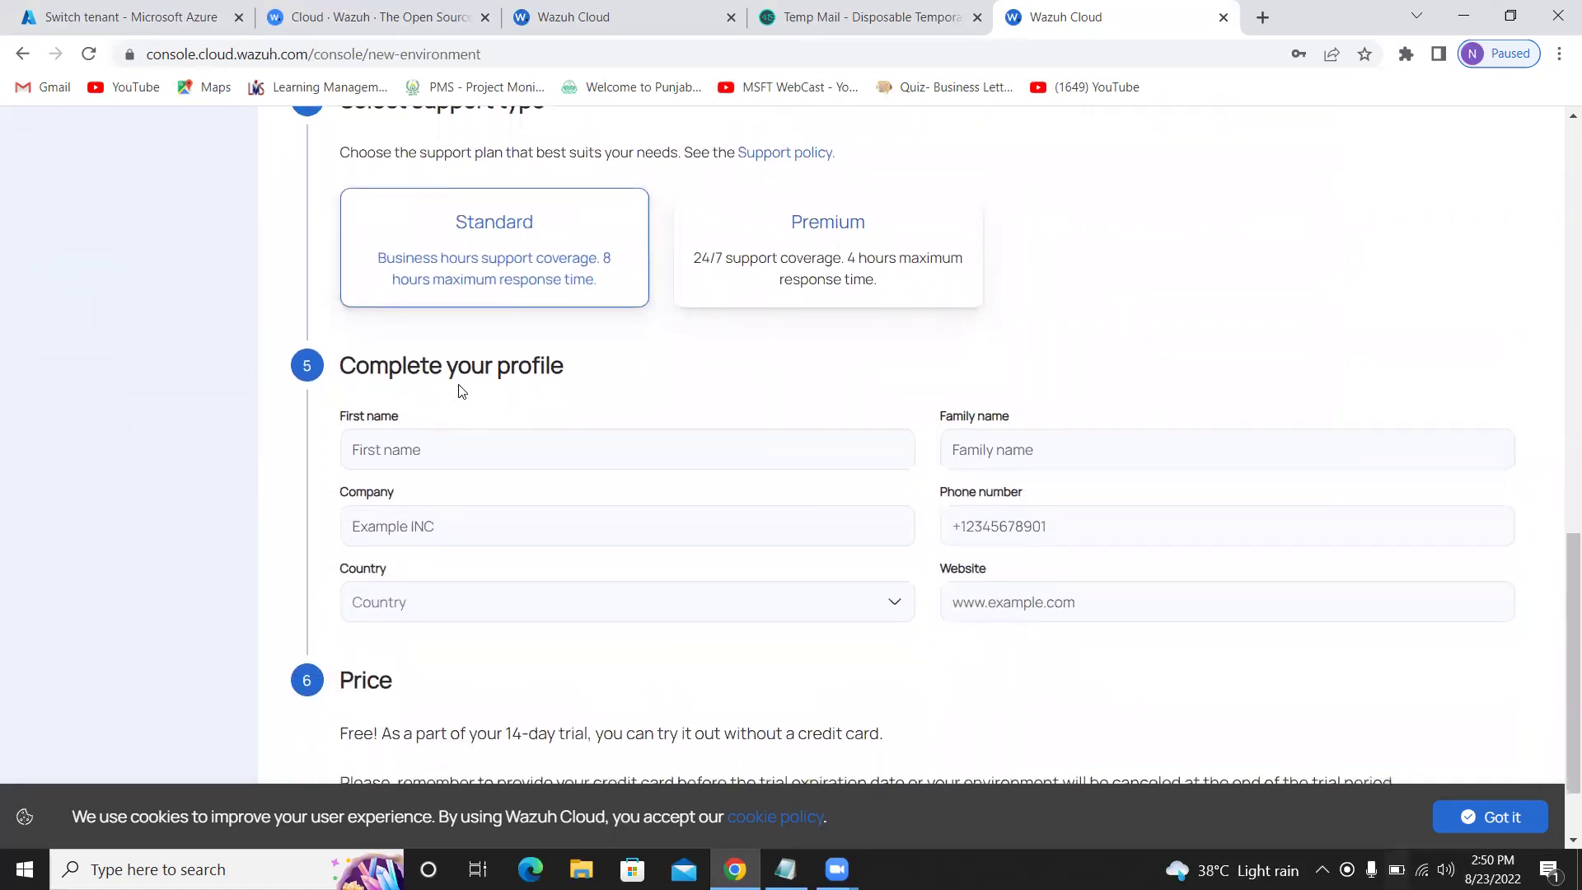
Enter the first name and company Corvit in the profile form
{"action": "left_click", "coordinate": [454, 457]}
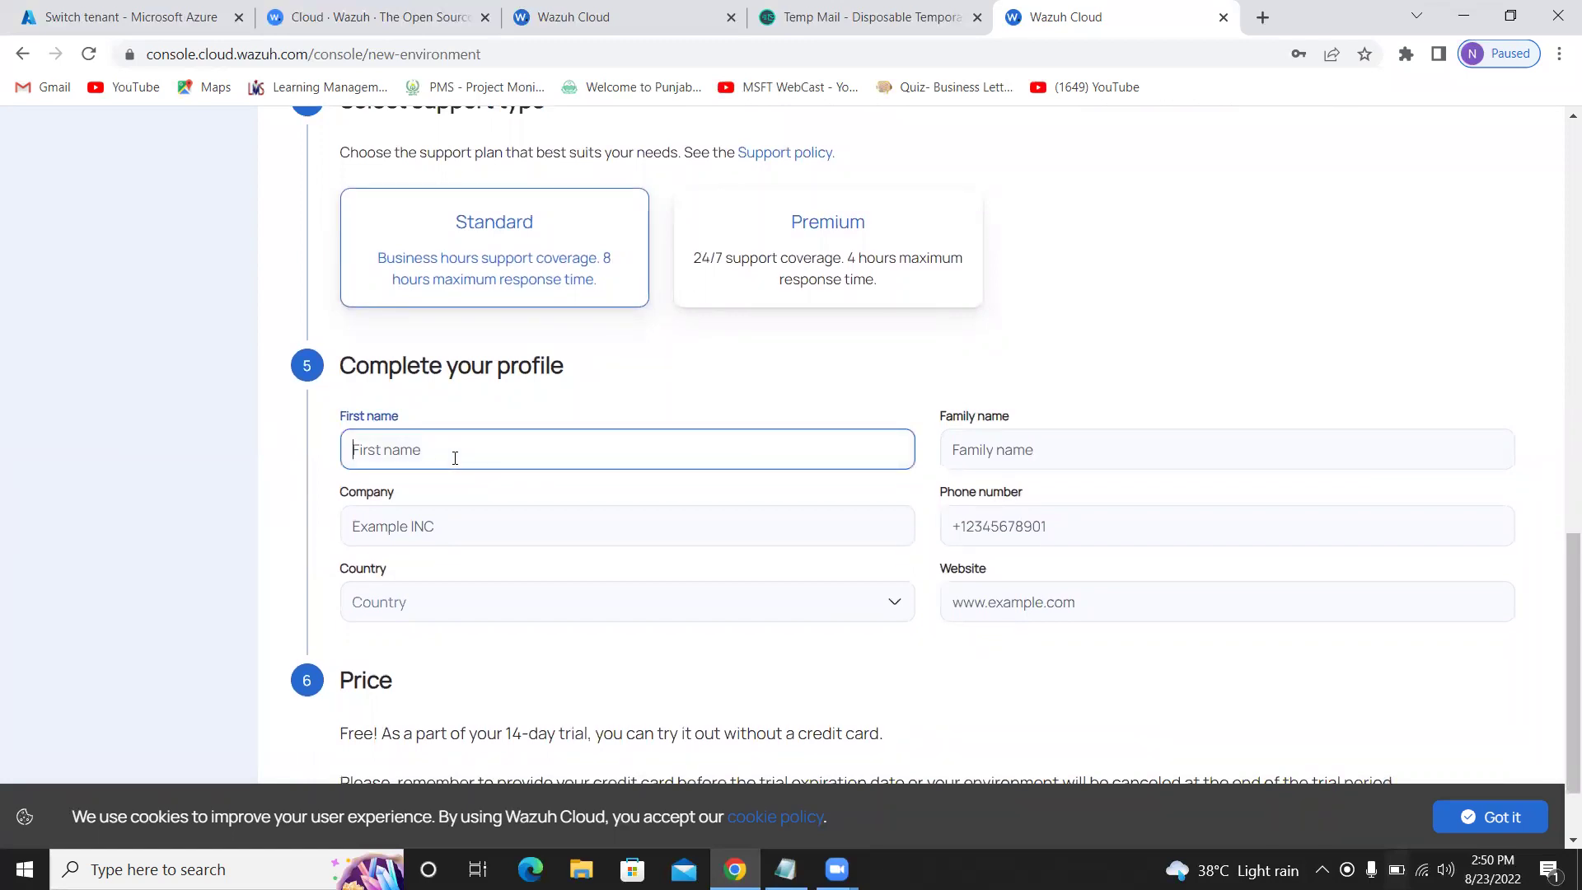
{"action": "type", "text": "Hamza"}
{"action": "key", "text": "Tab"}
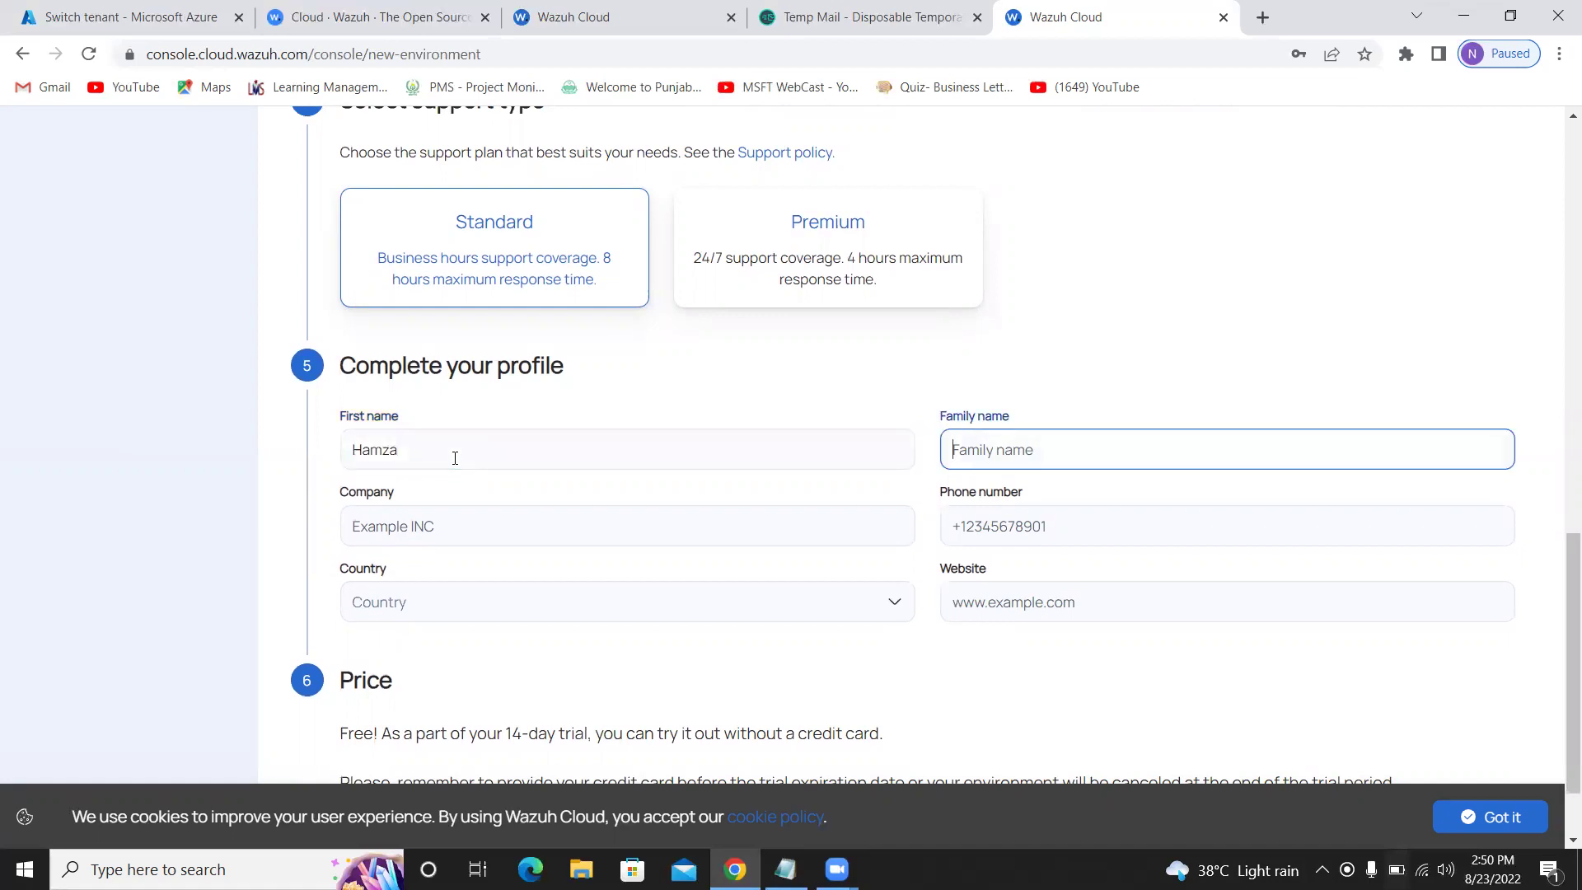
{"action": "key", "text": "Tab"}
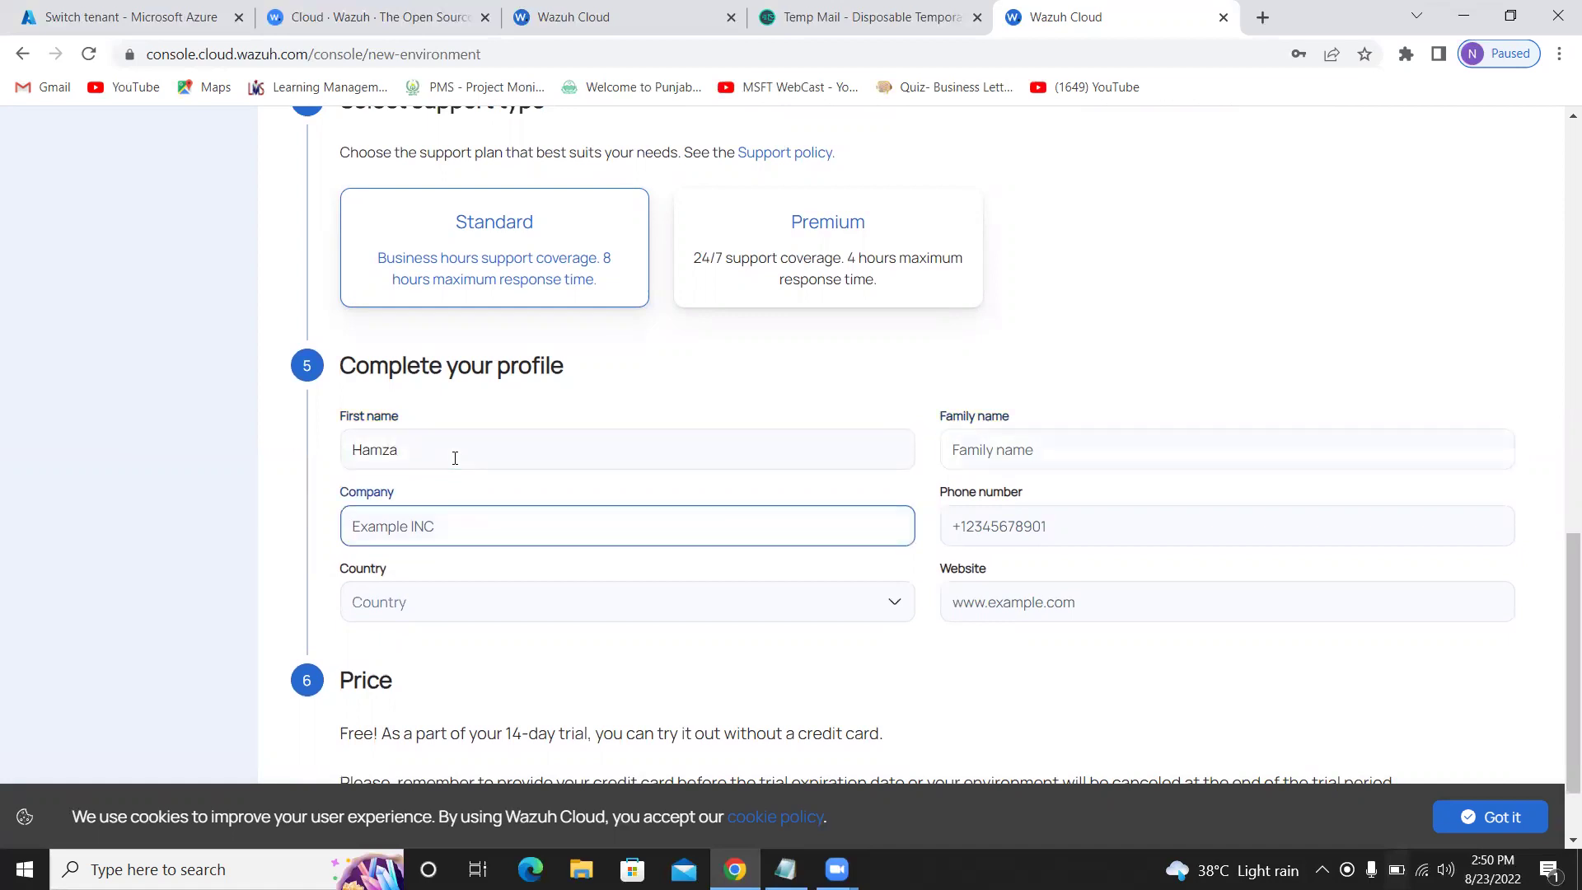
{"action": "type", "text": "Corvit"}
{"action": "key", "text": "Tab"}
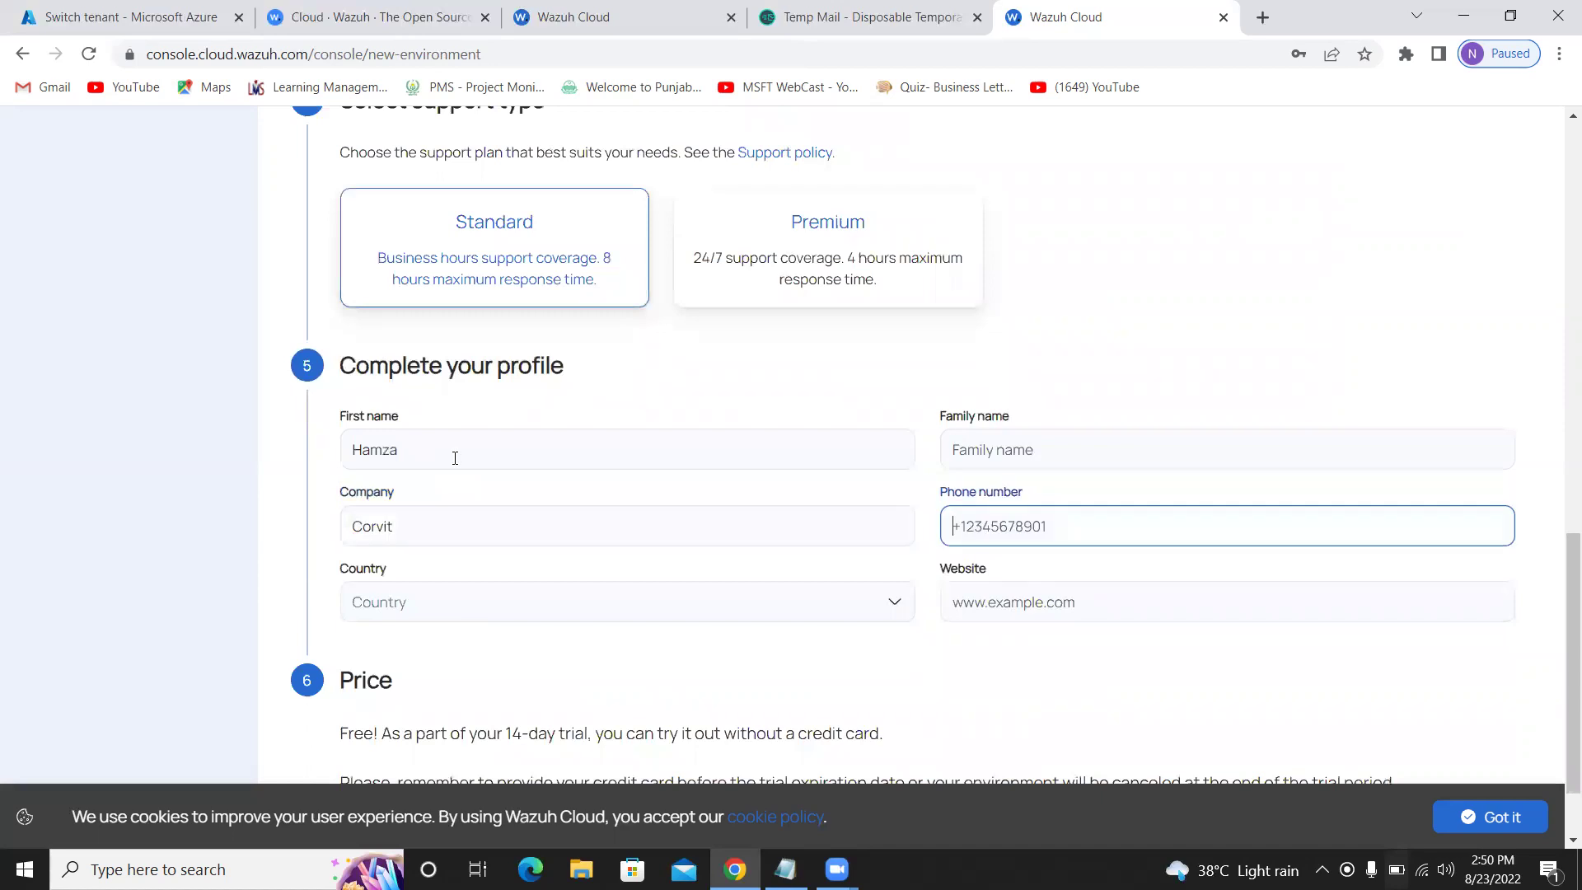
{"action": "key", "text": "Tab"}
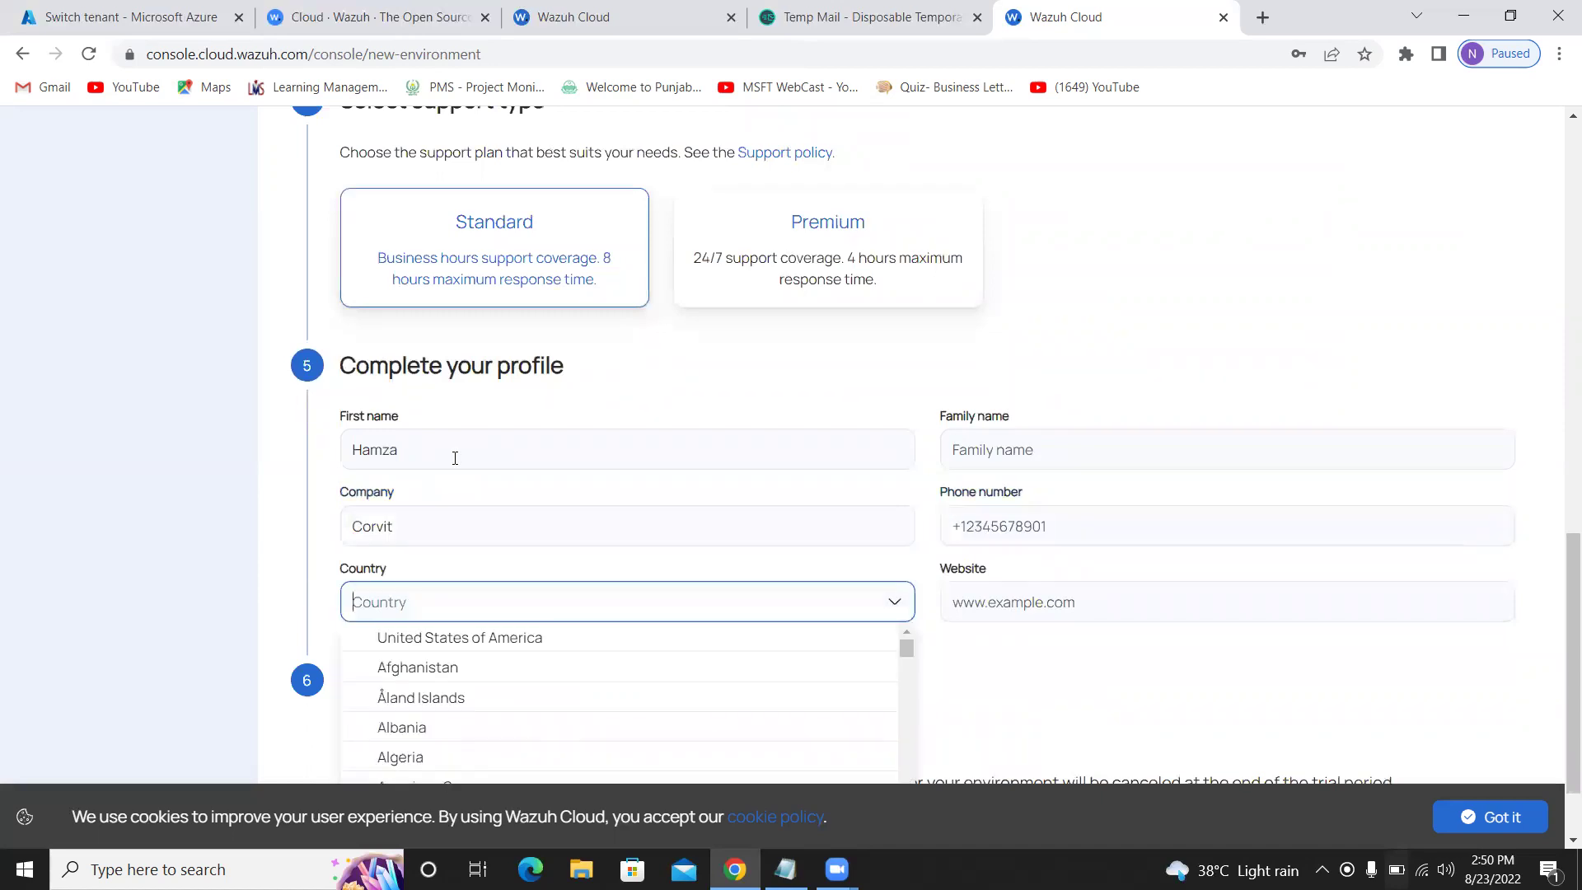
Set the country to Pakistan and dismiss the cookie notice
{"action": "type", "text": "paki"}
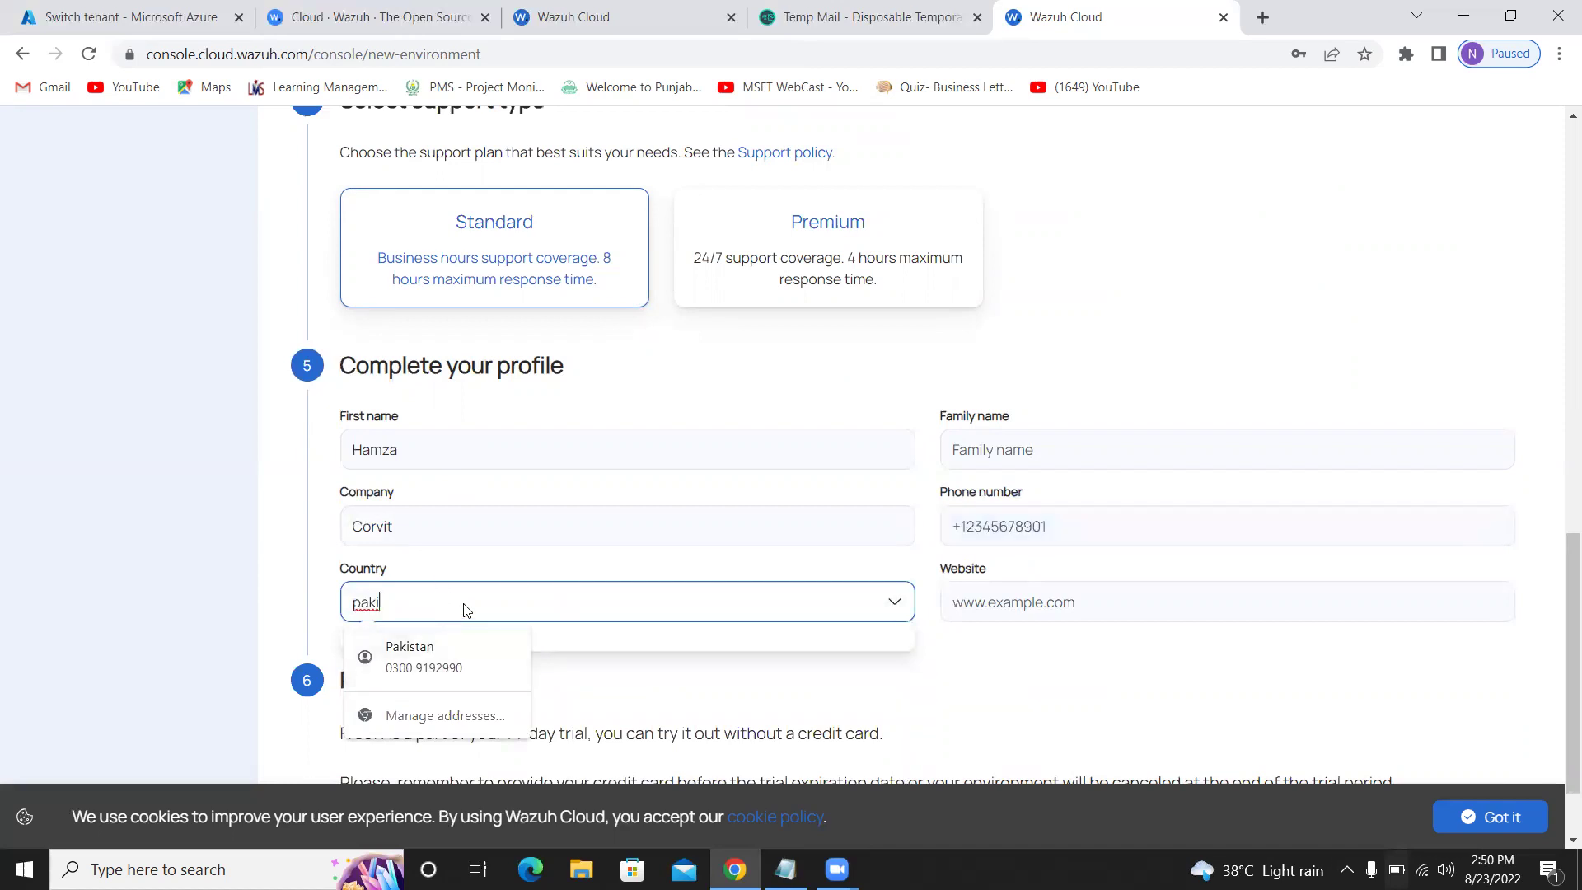
{"action": "type", "text": "stan"}
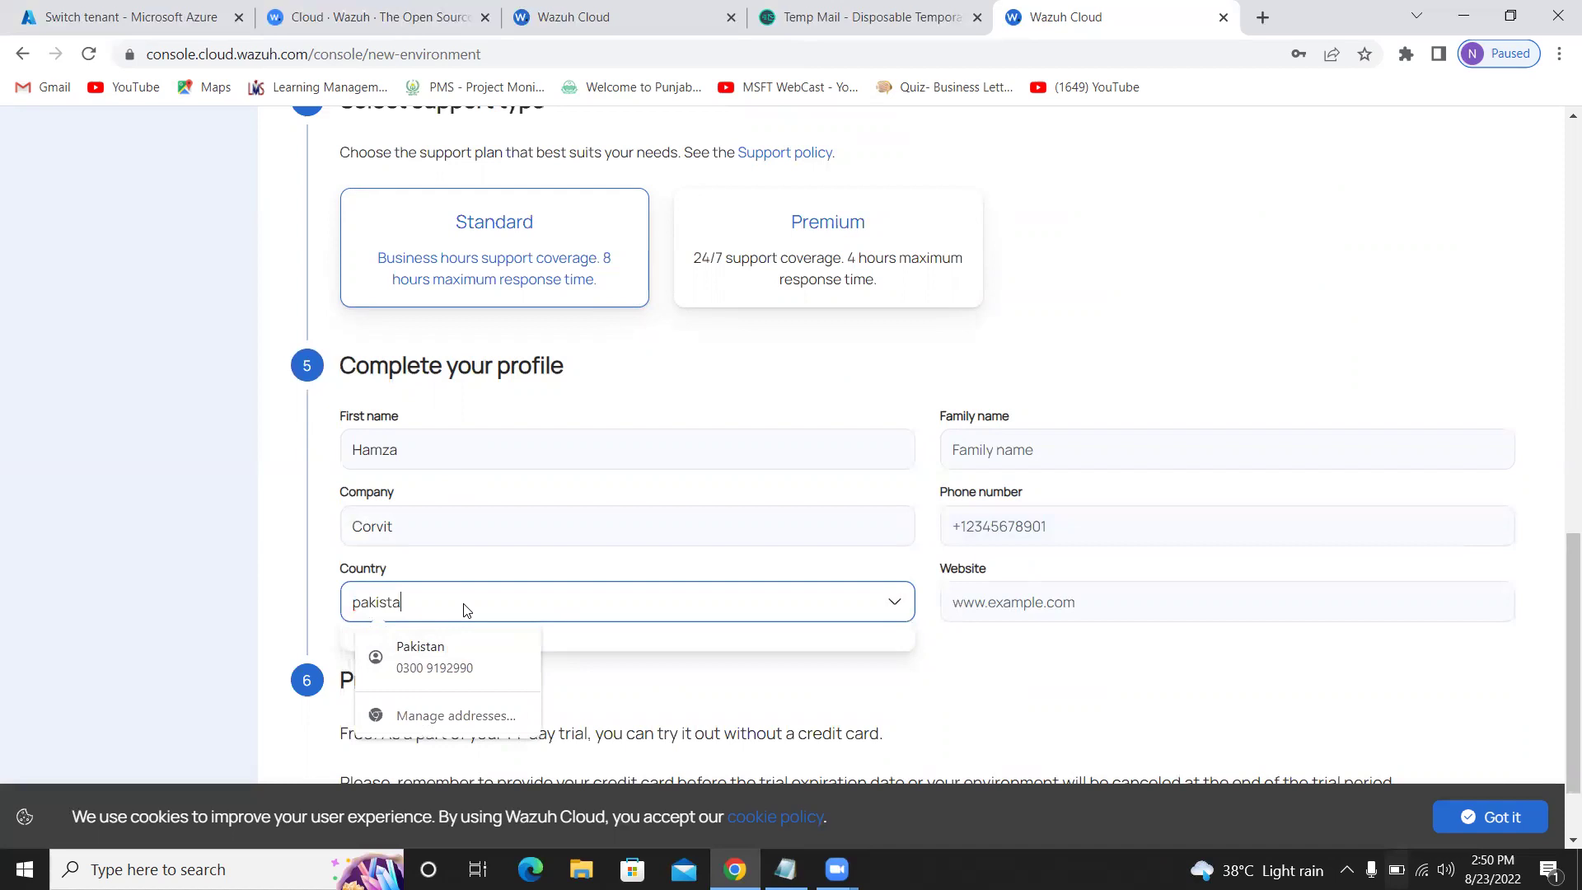
{"action": "left_click", "coordinate": [455, 663]}
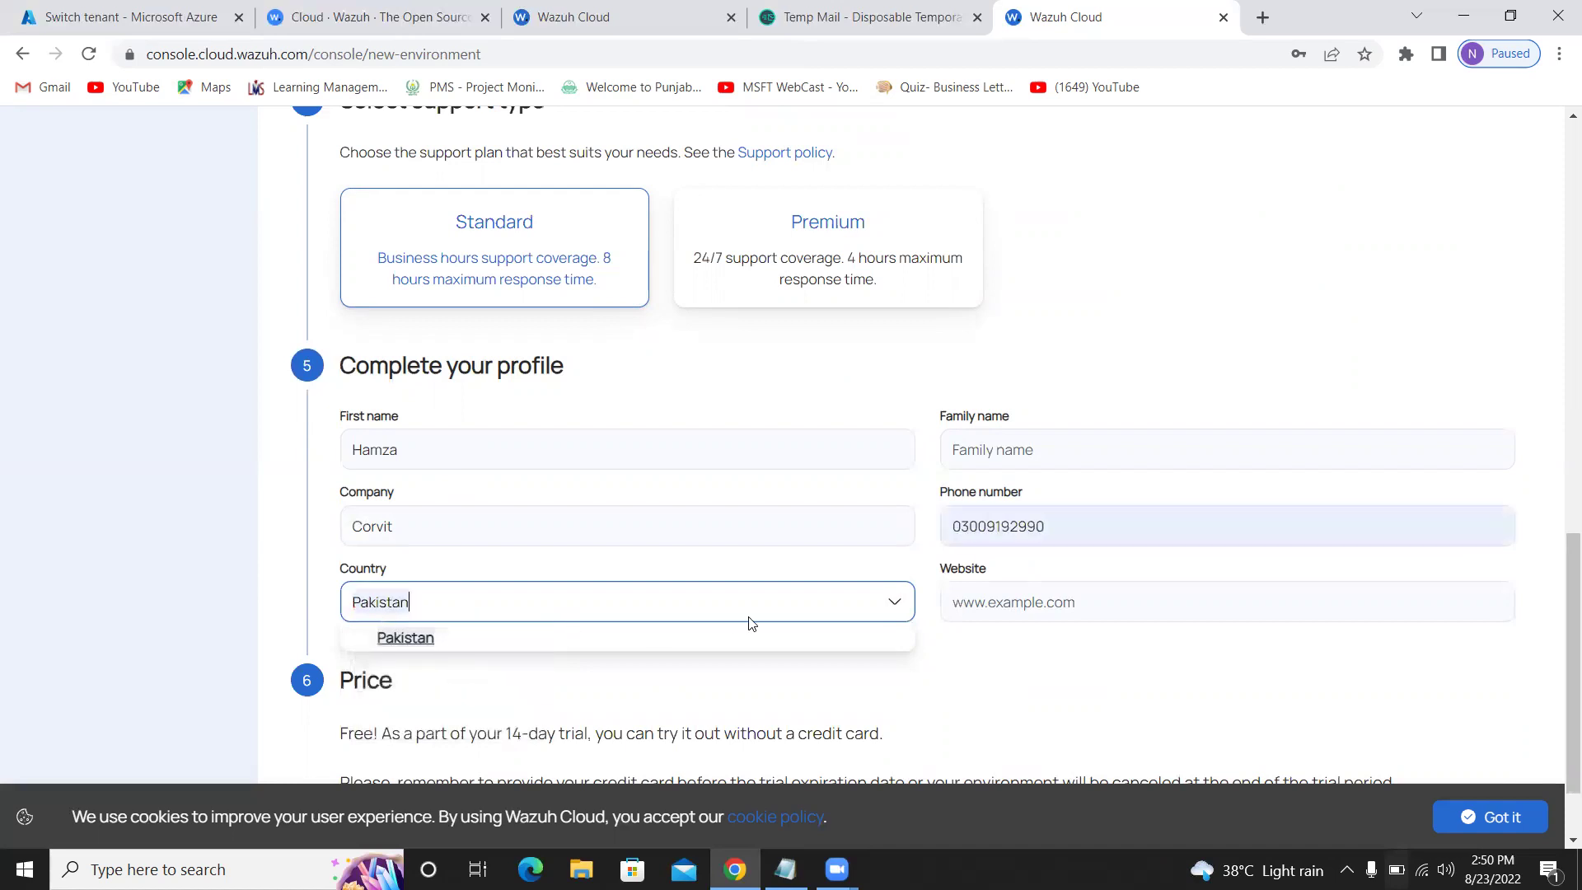
{"action": "left_click", "coordinate": [1063, 601]}
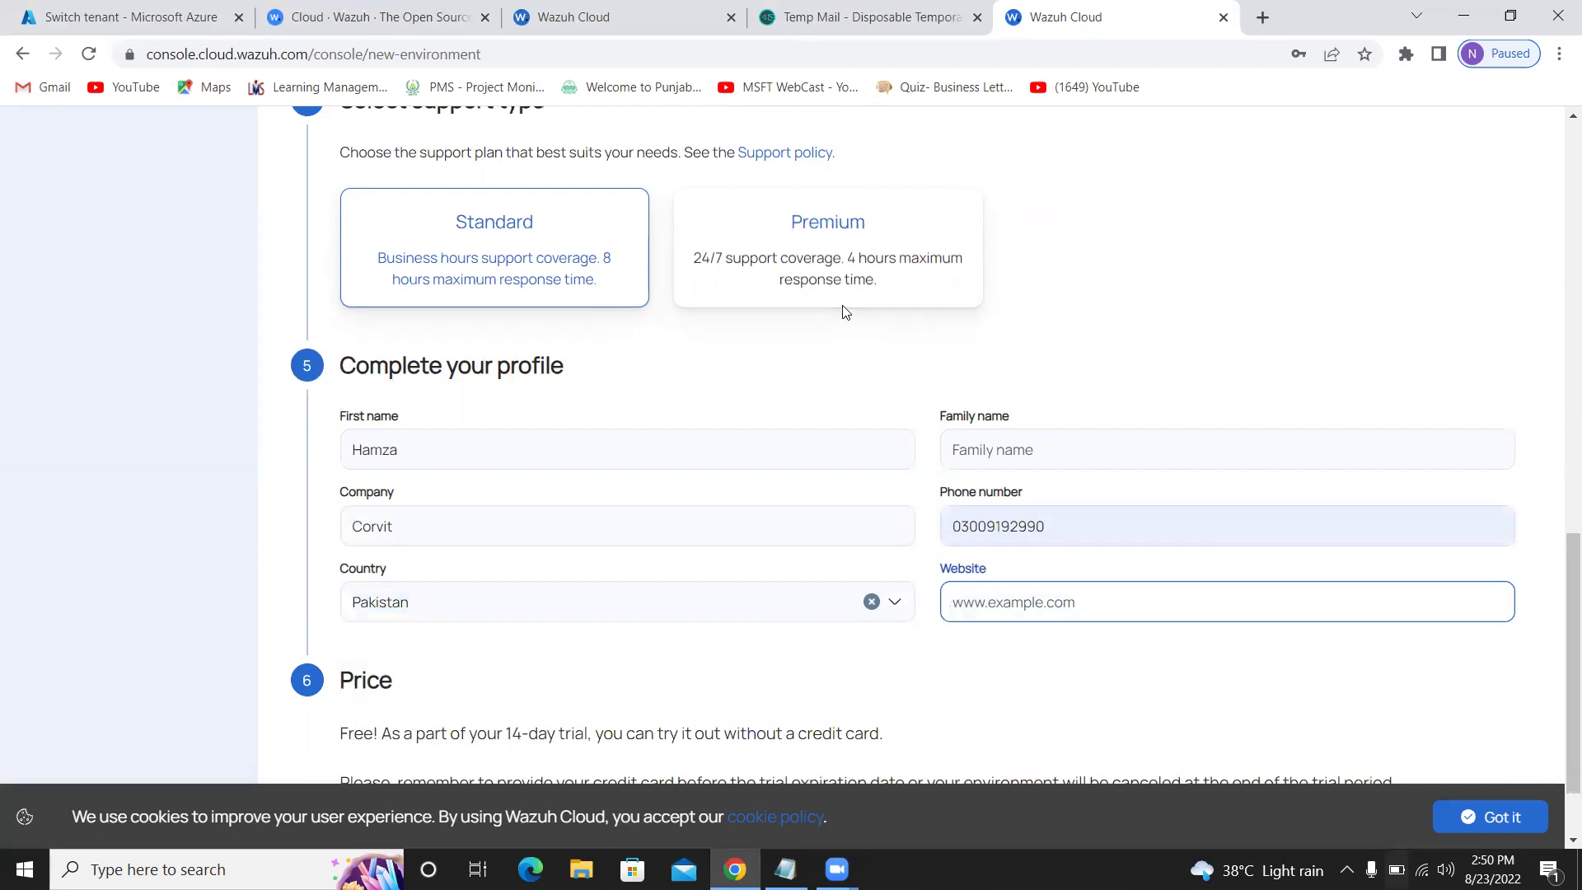
{"action": "scroll", "coordinate": [661, 486], "scroll_direction": "down", "scroll_amount": 1}
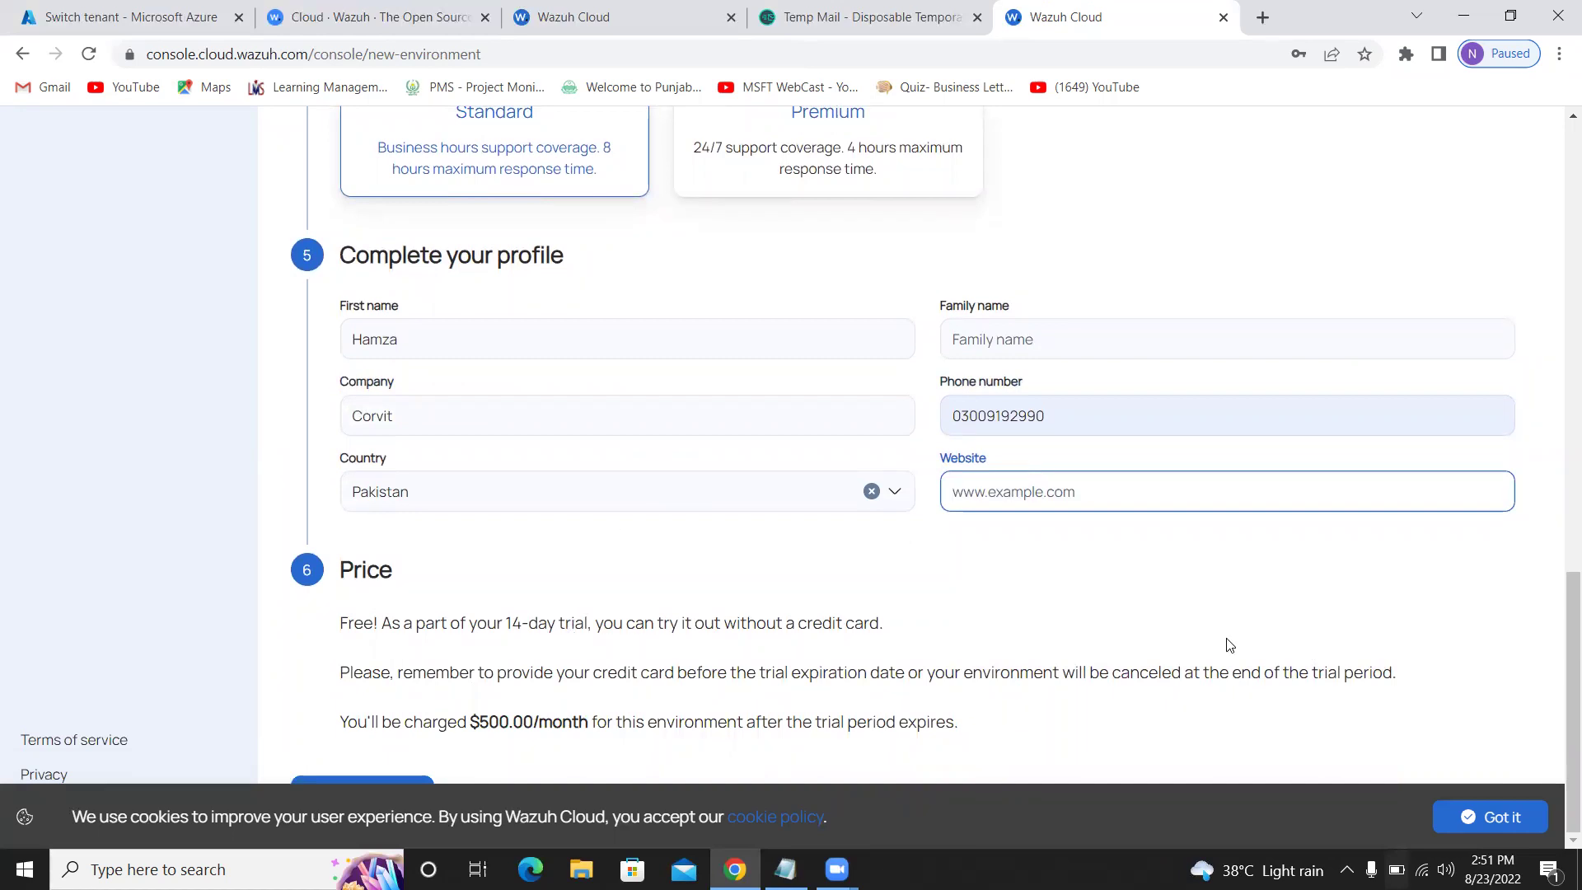
{"action": "left_click", "coordinate": [1483, 817]}
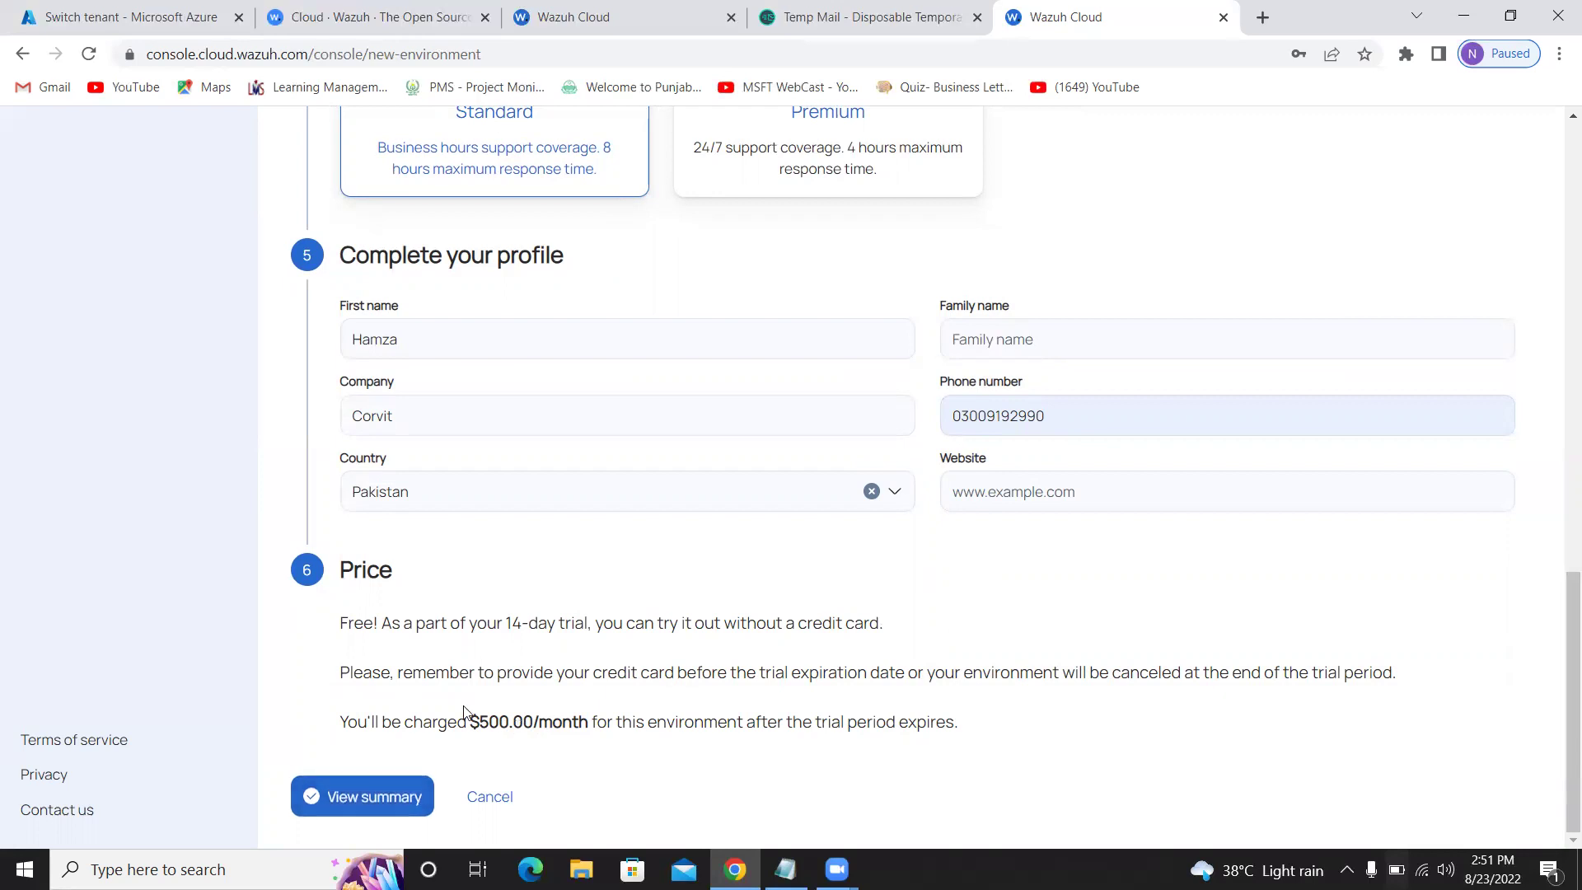
Review the summary and create the 'test' environment, waiting until it shows Ready
{"action": "left_click", "coordinate": [375, 794]}
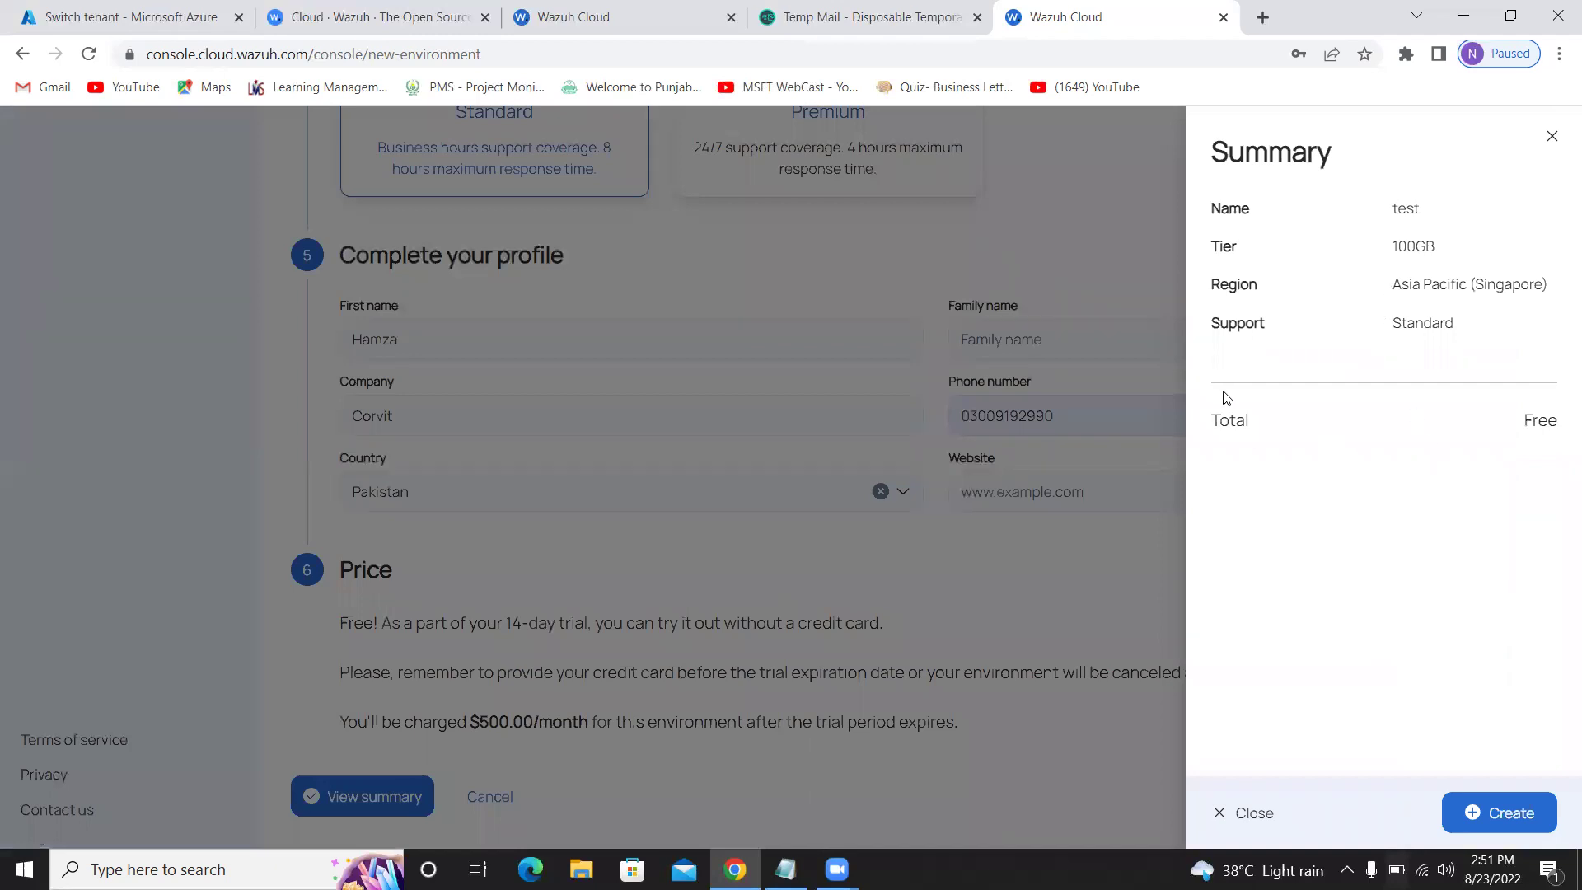
{"action": "left_click", "coordinate": [1499, 812]}
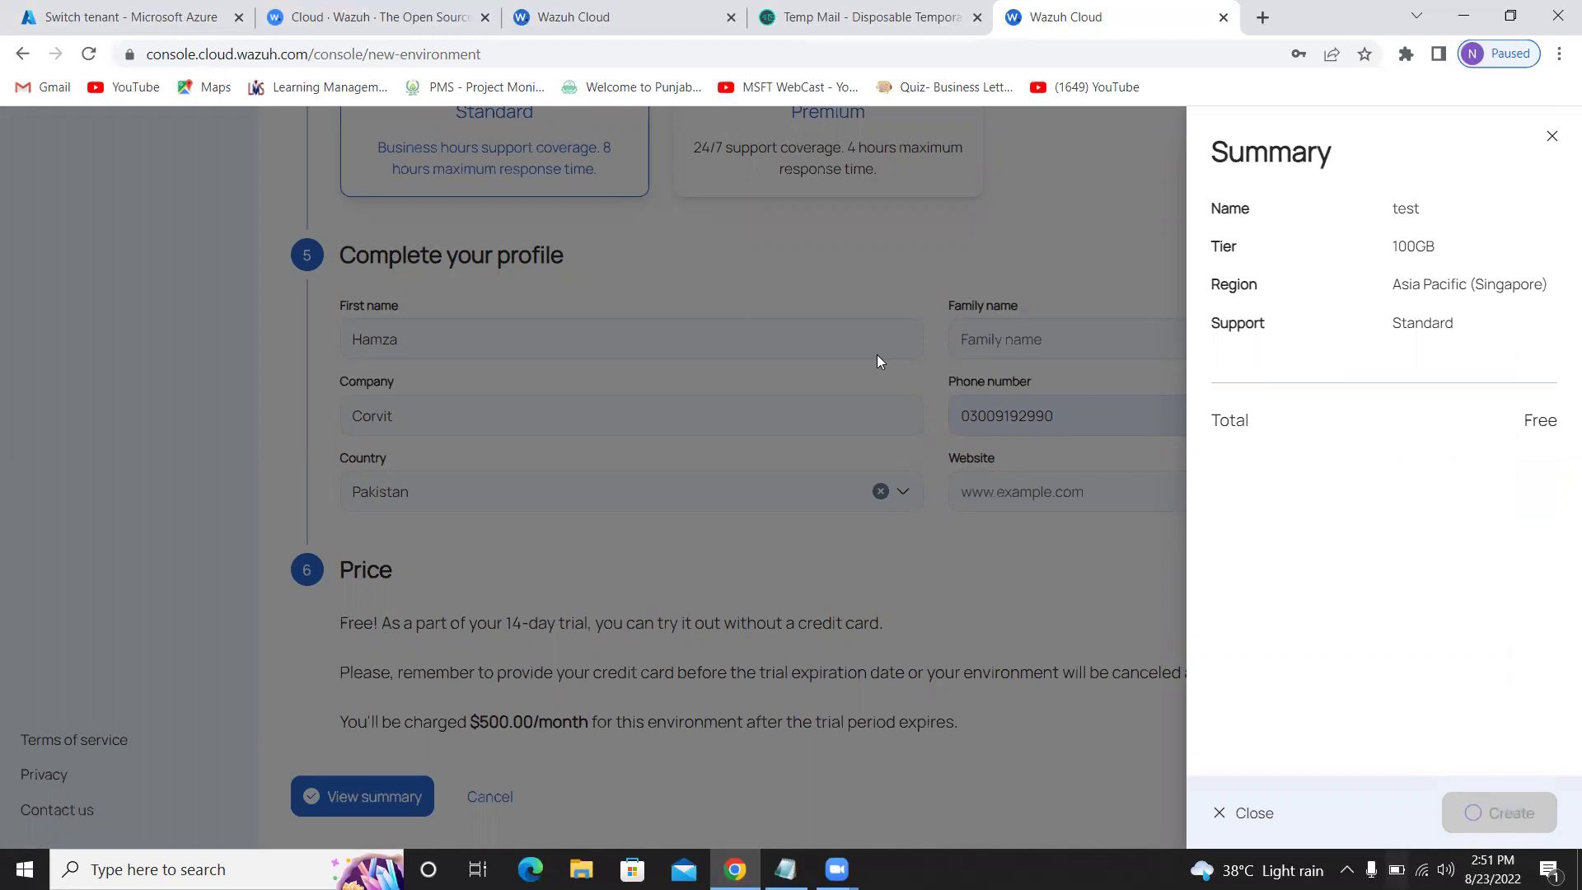
{"action": "scroll", "coordinate": [877, 361], "scroll_direction": "up", "scroll_amount": 4}
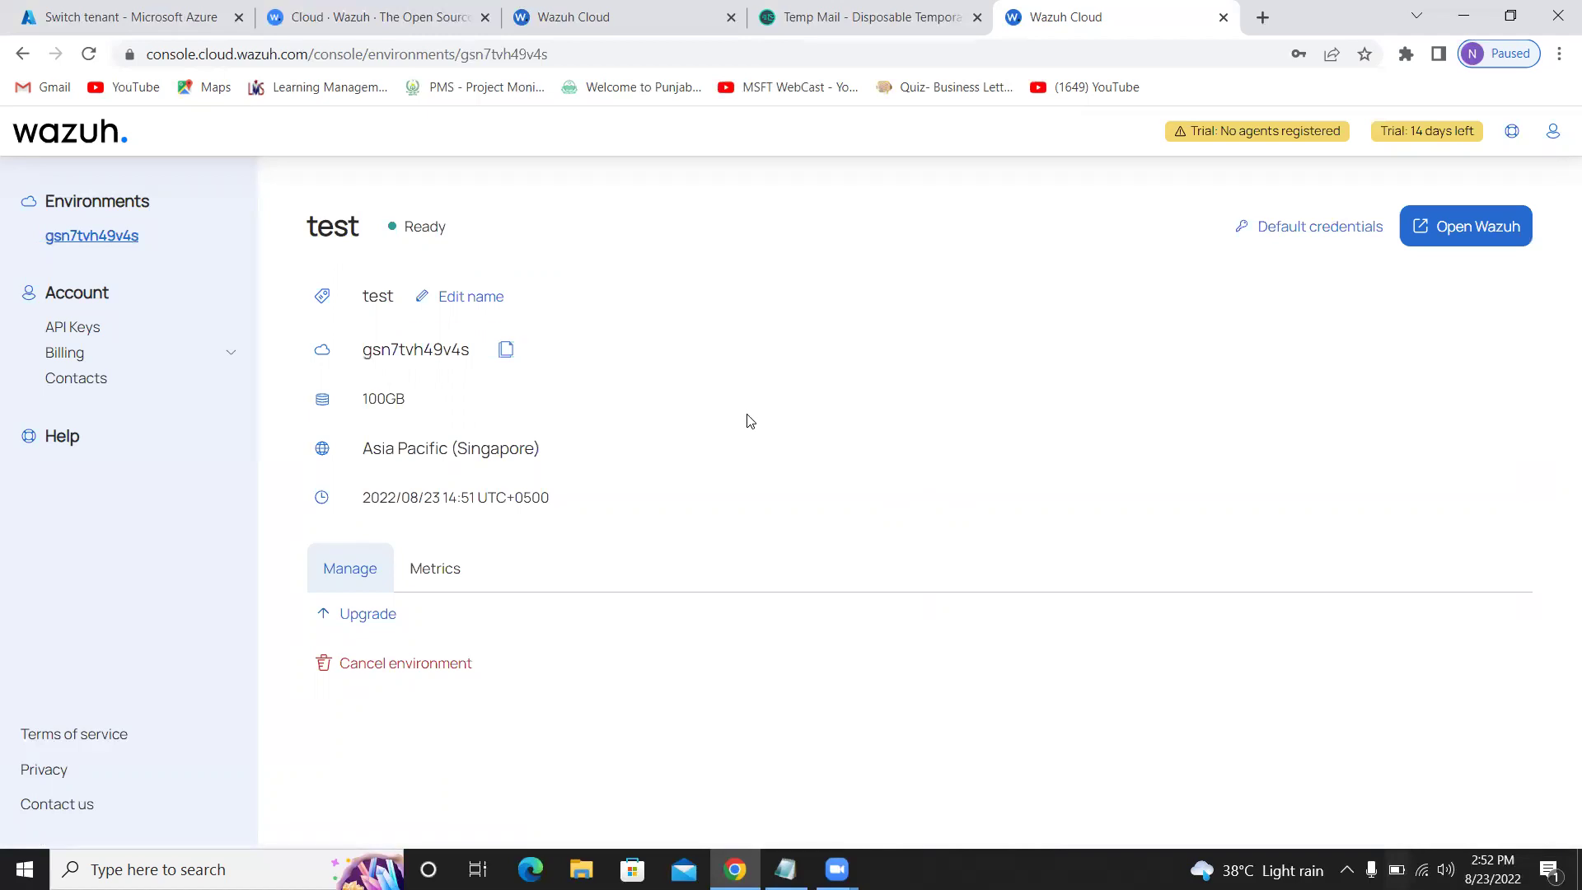
Copy the default admin password from Default credentials and open the Wazuh dashboard in a new tab
{"action": "left_click", "coordinate": [1302, 239]}
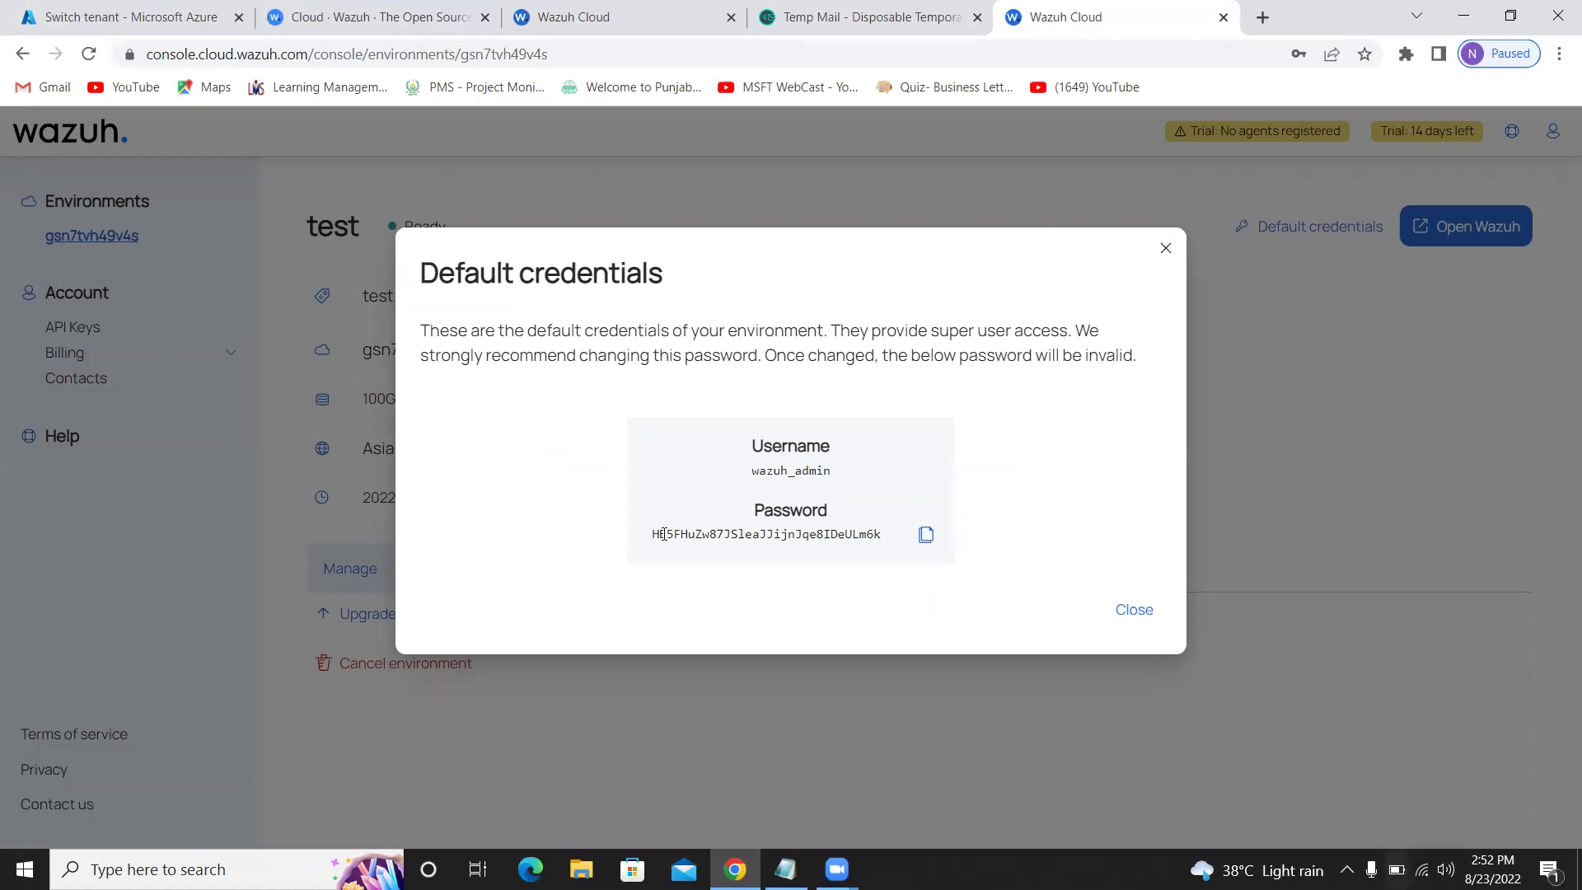
{"action": "left_click", "coordinate": [924, 537]}
{"action": "left_click", "coordinate": [1145, 614]}
{"action": "left_click", "coordinate": [1470, 228]}
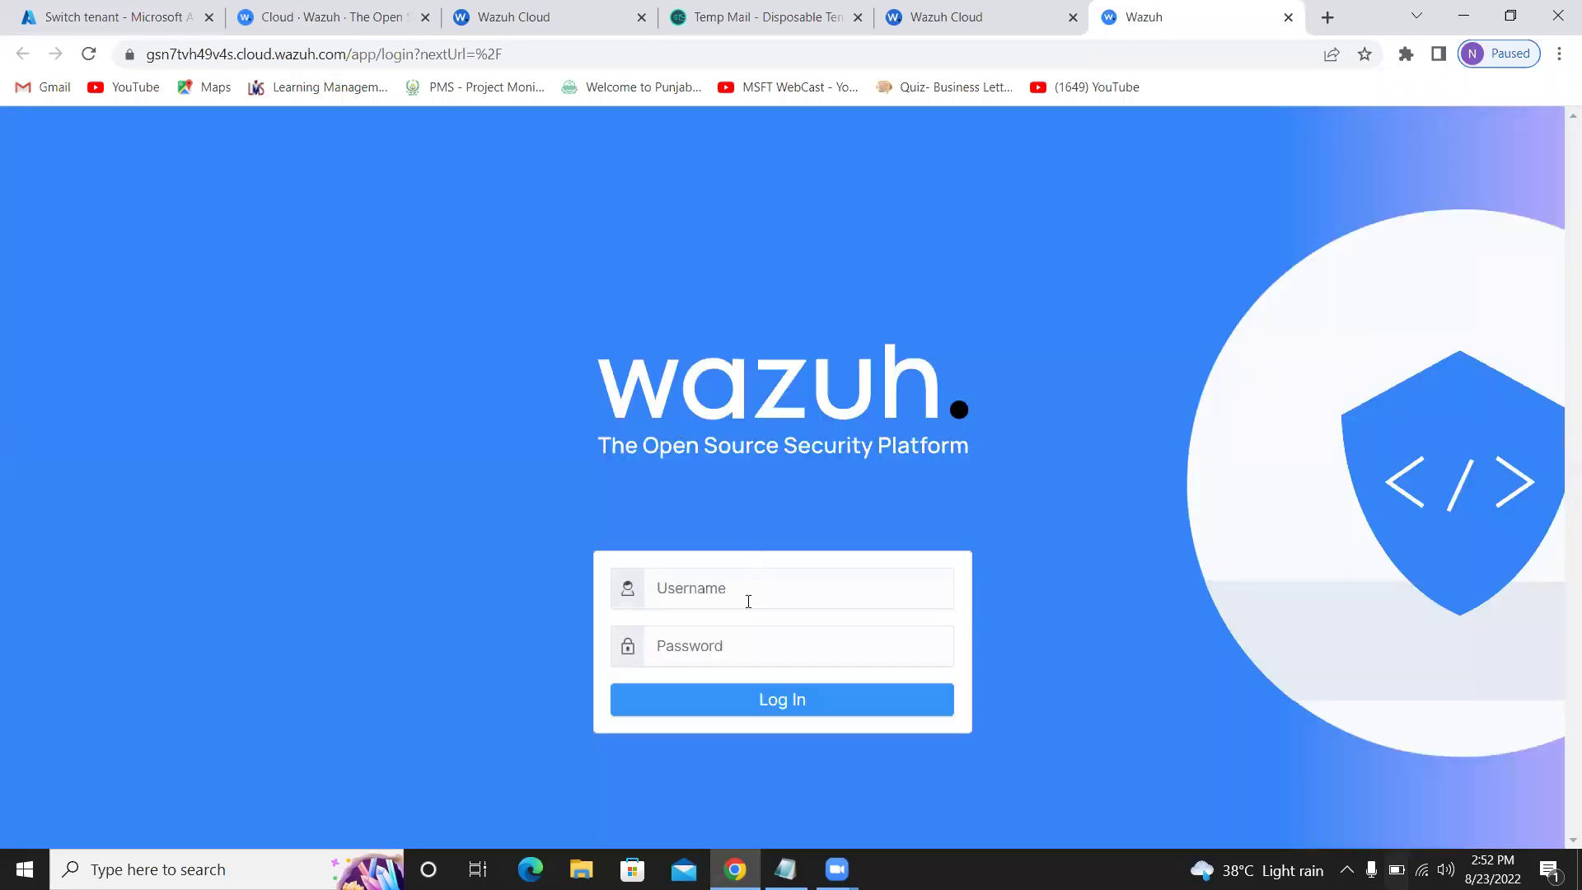
Attempt to log in as 'Wazuh-admin' with the pasted admin password
{"action": "left_click", "coordinate": [748, 601]}
{"action": "type", "text": "W"}
{"action": "type", "text": "azuh"}
{"action": "type", "text": "-"}
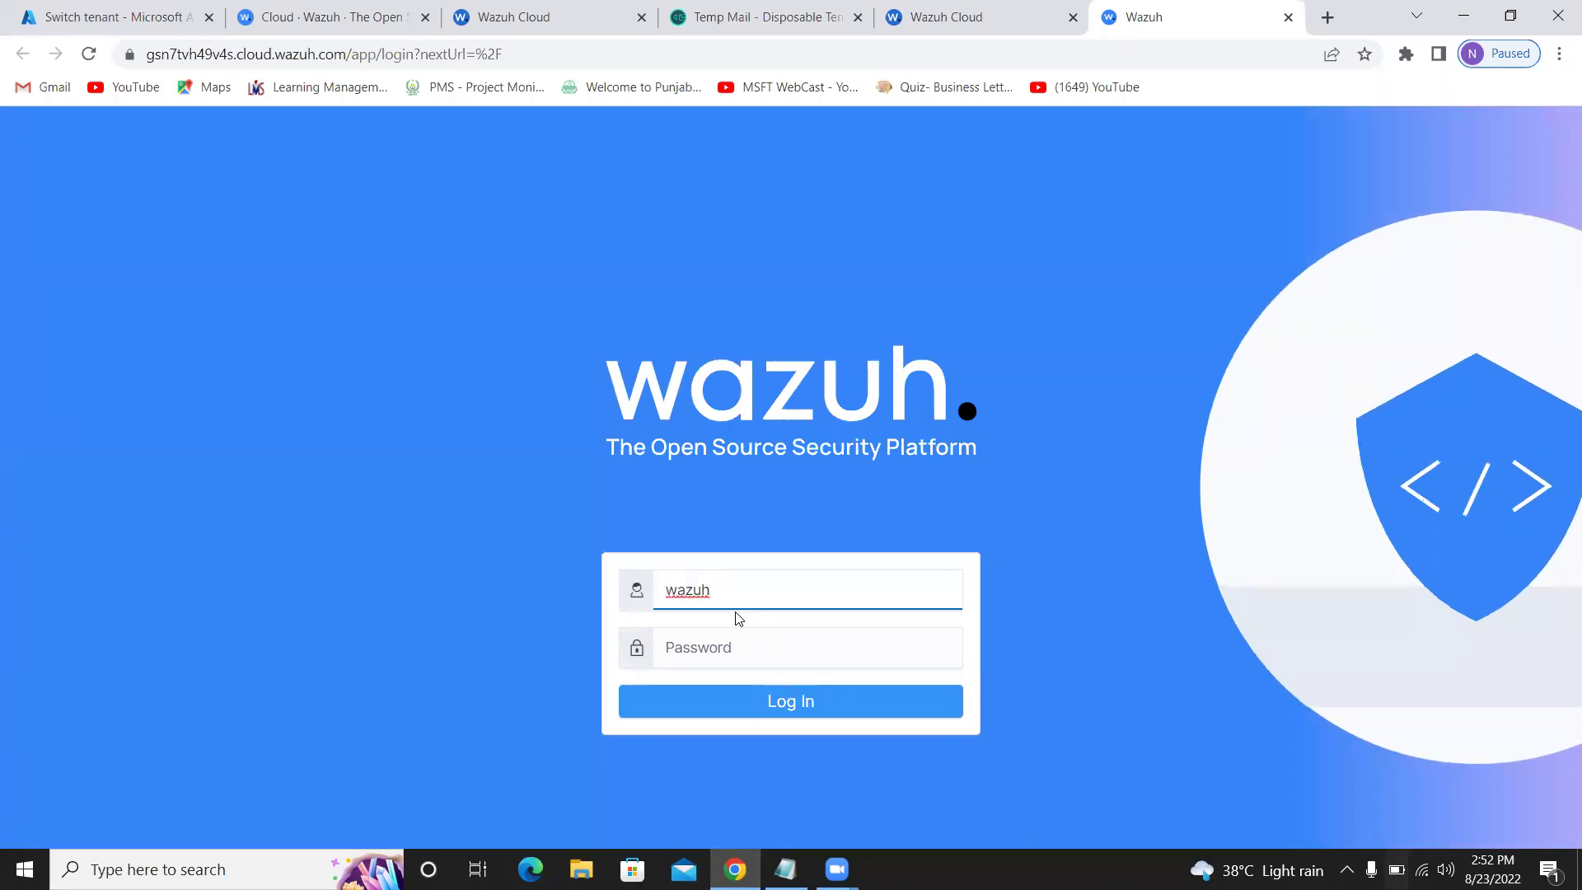
{"action": "type", "text": "ad"}
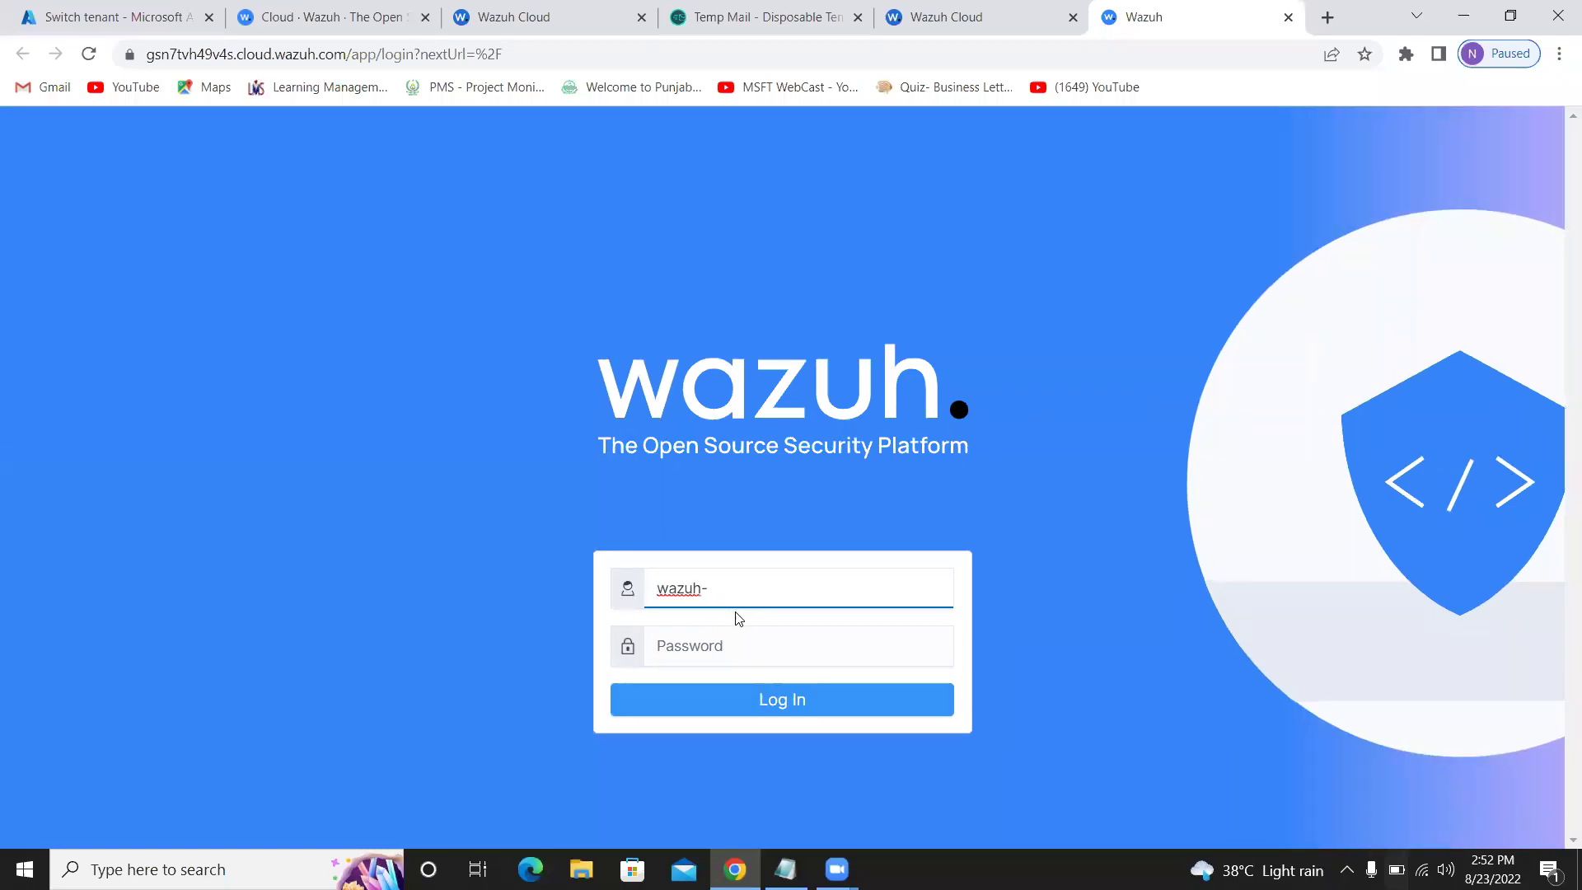
{"action": "type", "text": "min"}
{"action": "key", "text": "Tab"}
{"action": "key", "text": "ctrl+v"}
{"action": "key", "text": "Return"}
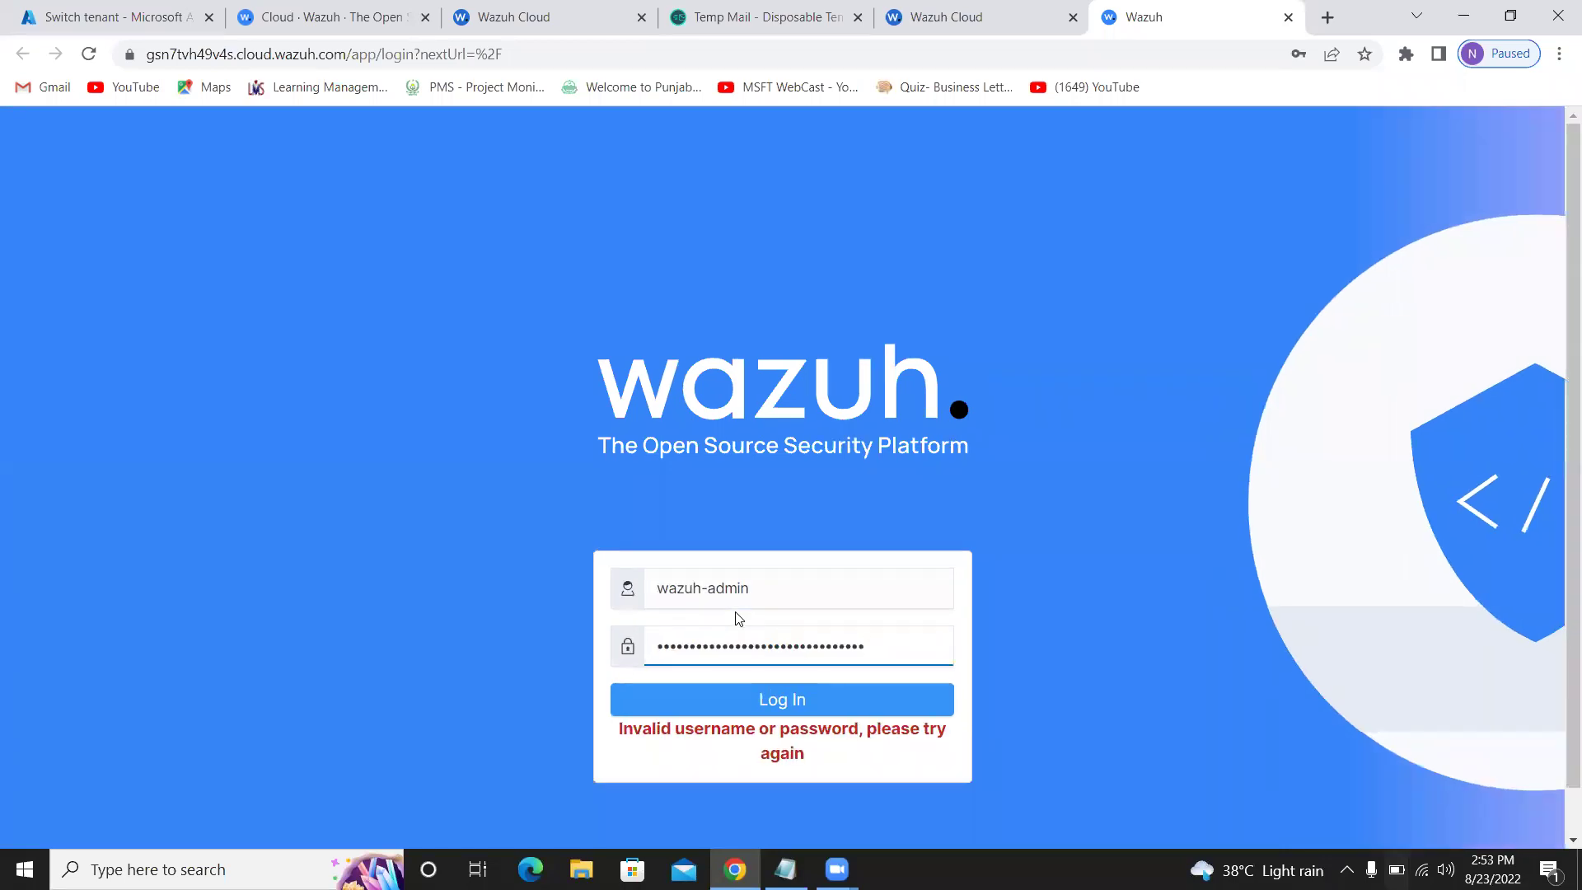
Recheck the default credentials, correct the username to 'Wazuh_admin', and sign in
{"action": "left_click", "coordinate": [954, 18]}
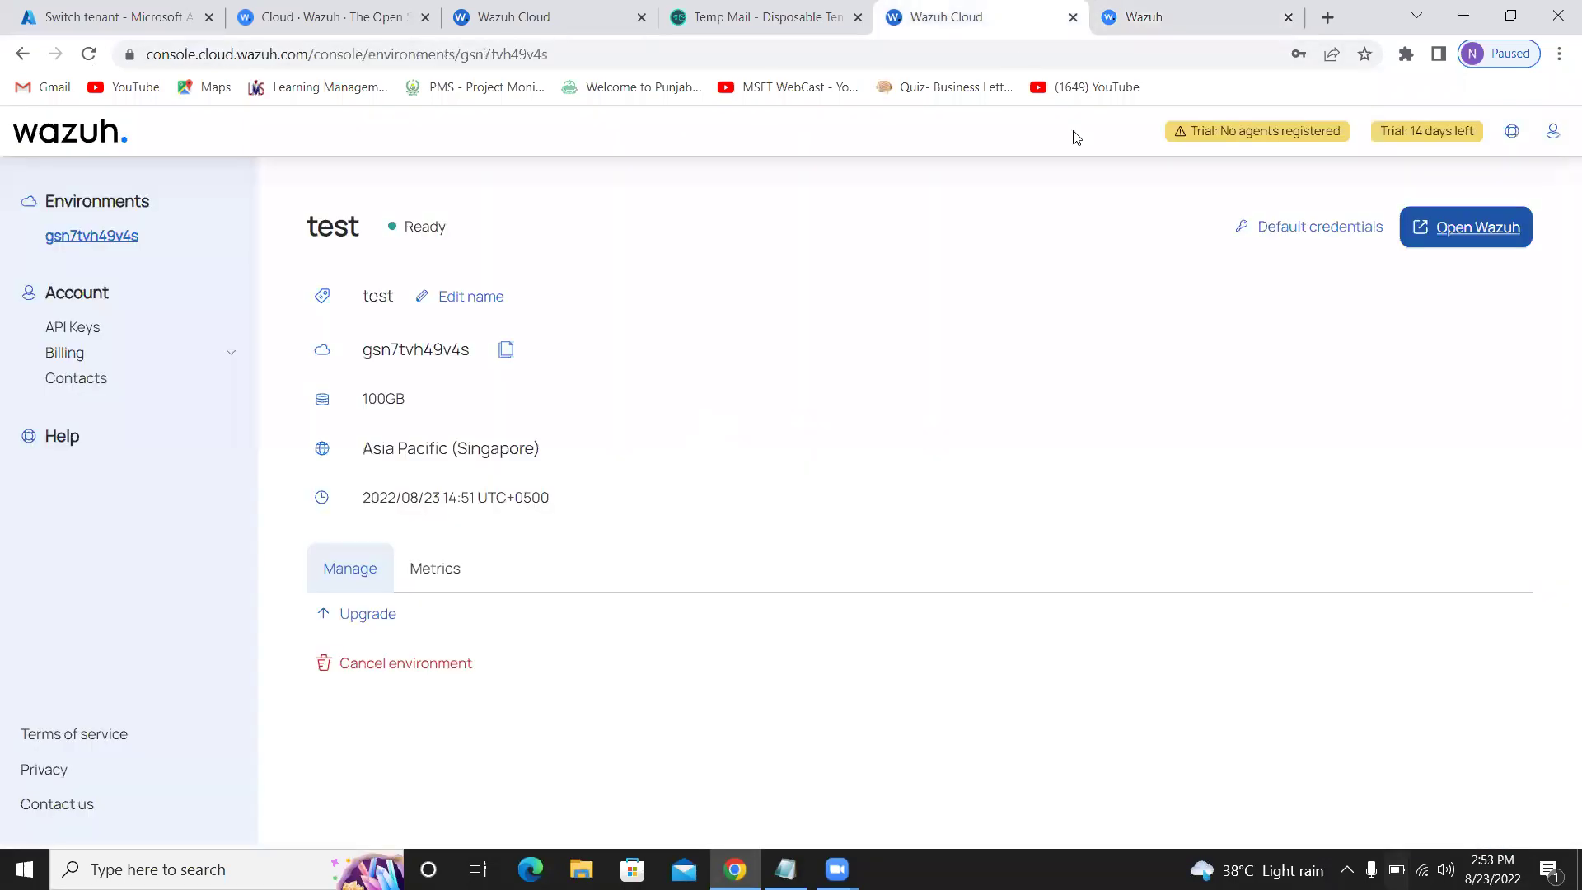
{"action": "left_click", "coordinate": [1318, 226]}
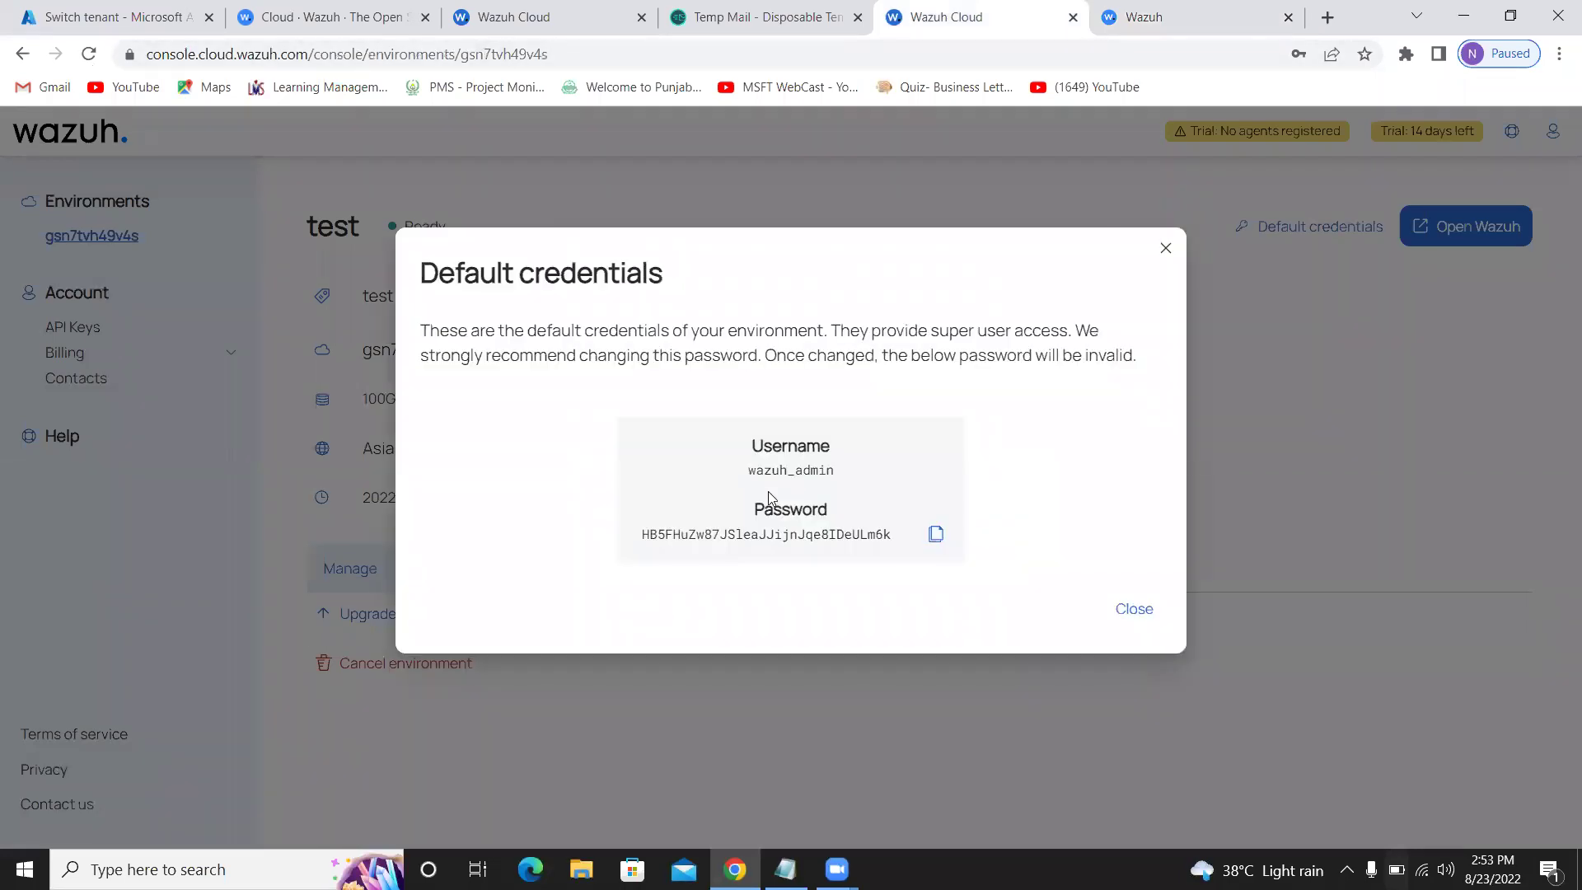
{"action": "left_click", "coordinate": [1137, 18]}
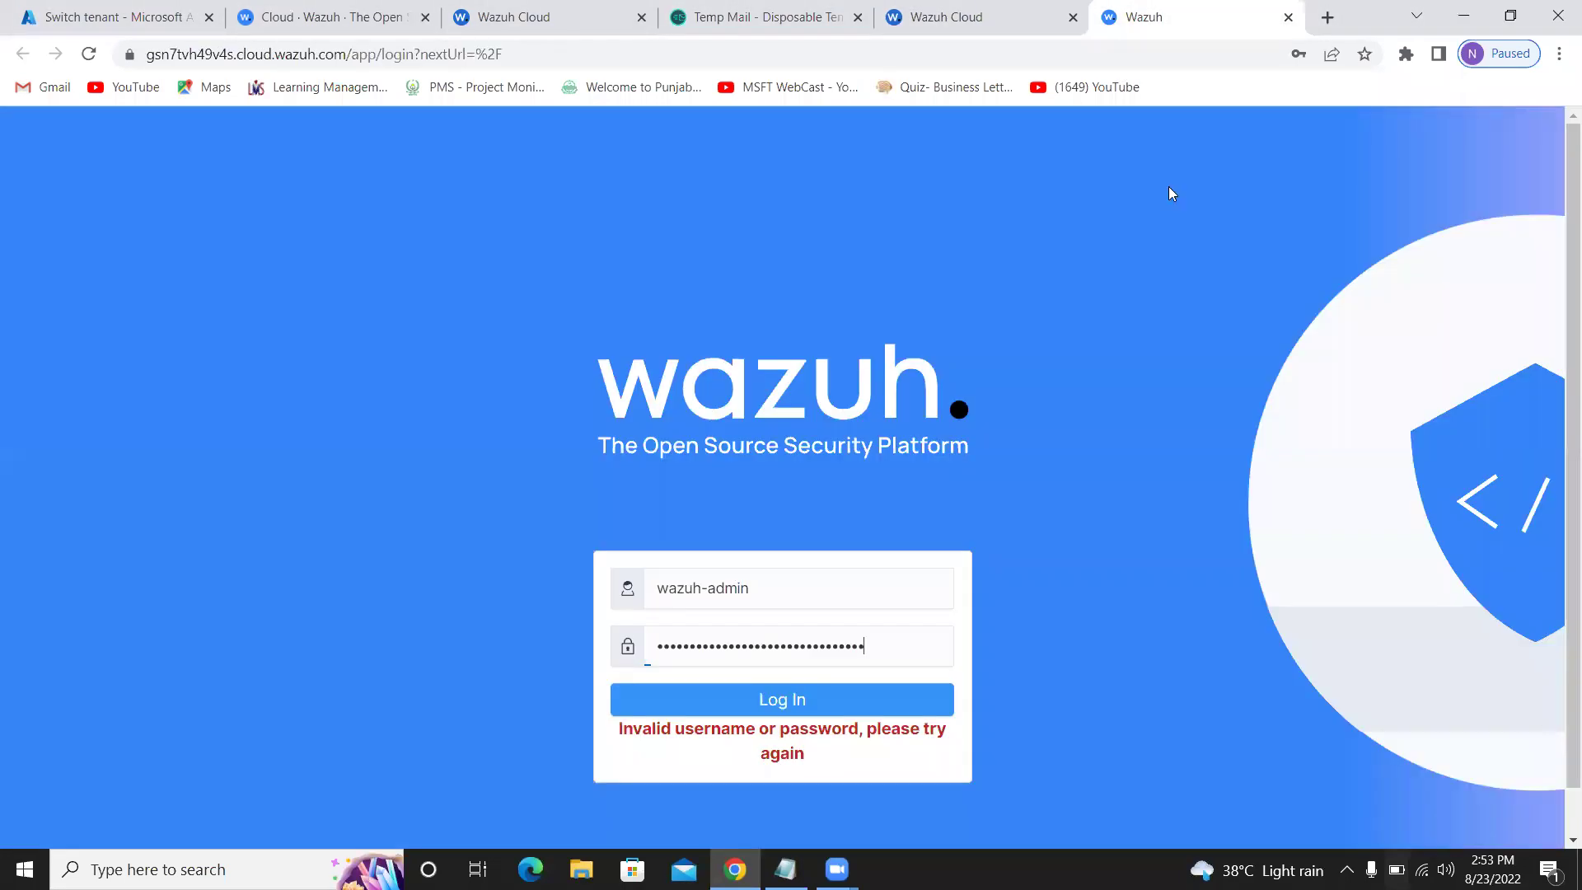
{"action": "left_click", "coordinate": [766, 587]}
{"action": "left_click", "coordinate": [706, 588]}
{"action": "key", "text": "BackSpace"}
{"action": "type", "text": "_"}
{"action": "key", "text": "Return"}
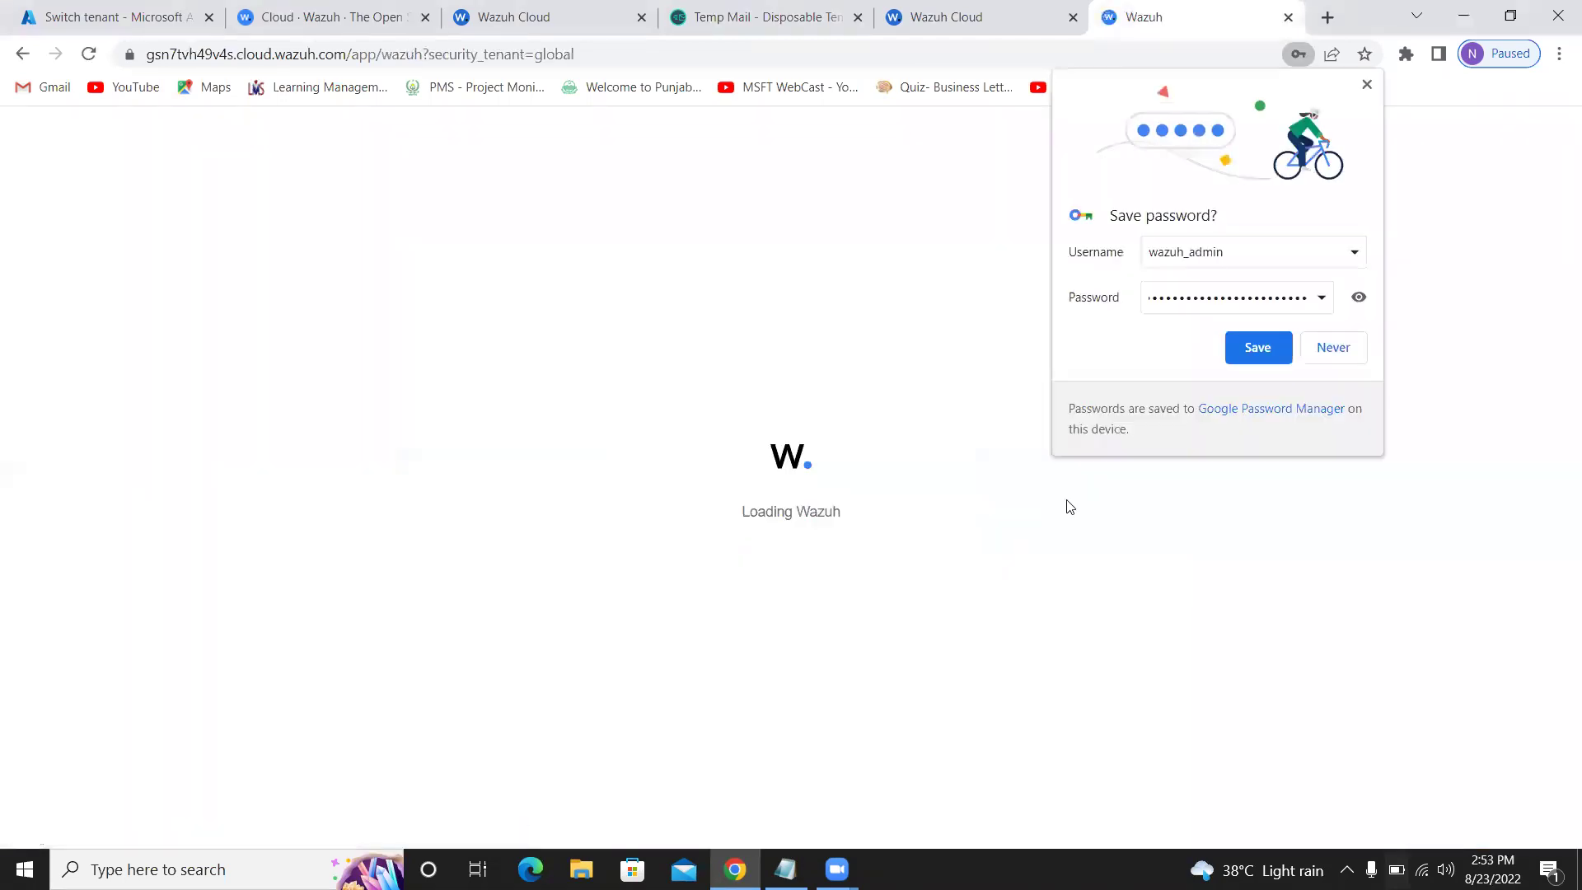
Decline Chrome's offer to save the password
{"action": "left_click", "coordinate": [1333, 349]}
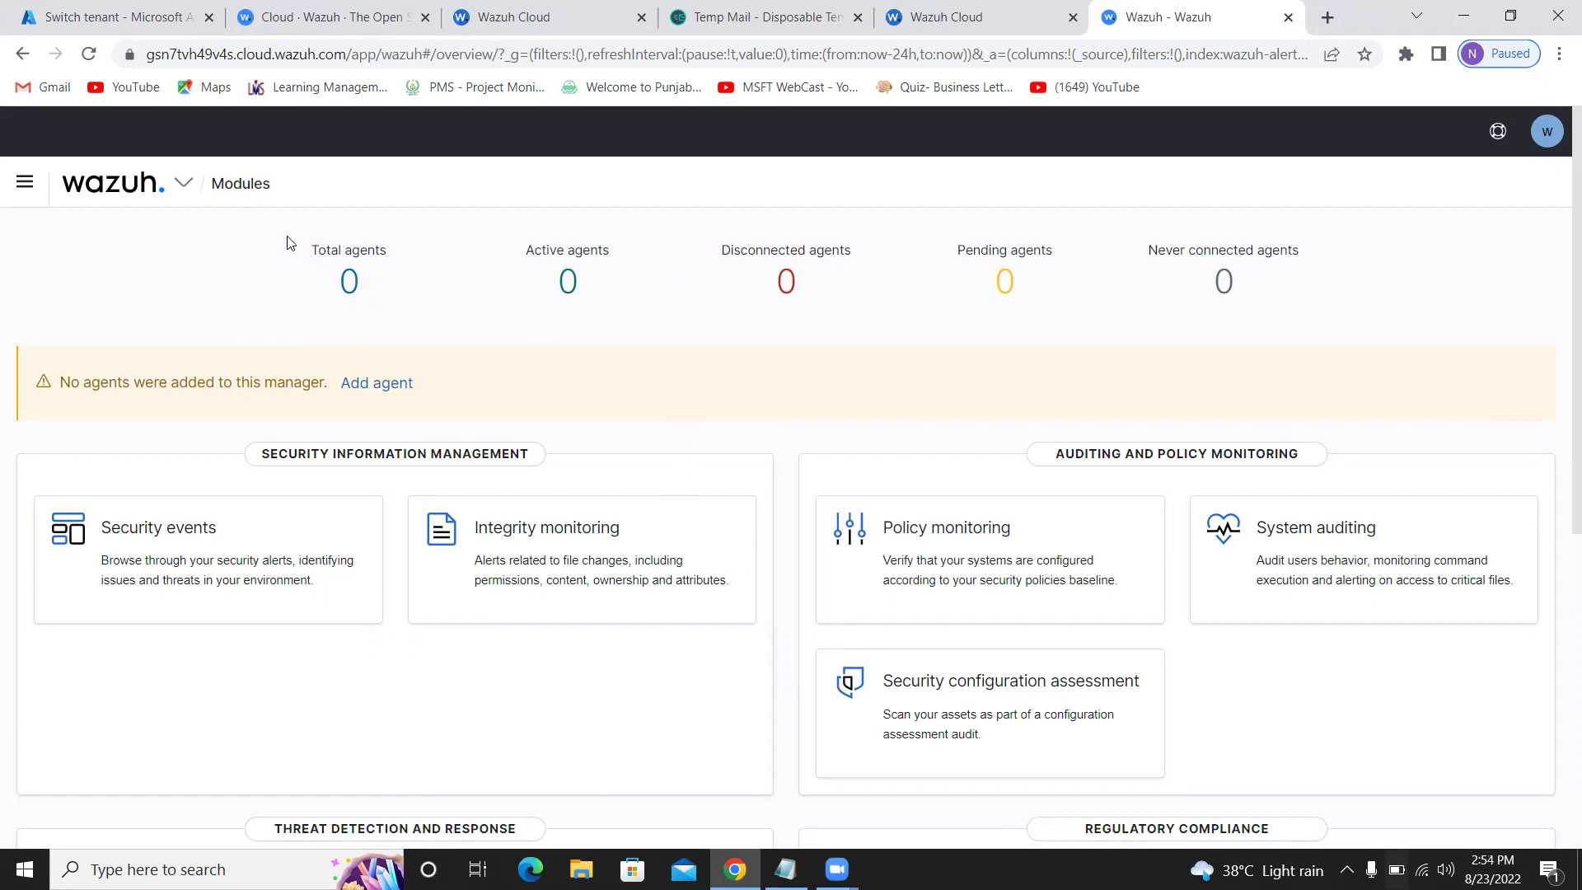
Highlight the 0 total agents count and no-agents warning, then choose Add agent
{"action": "left_click_drag", "start_coordinate": [310, 242], "coordinate": [392, 288]}
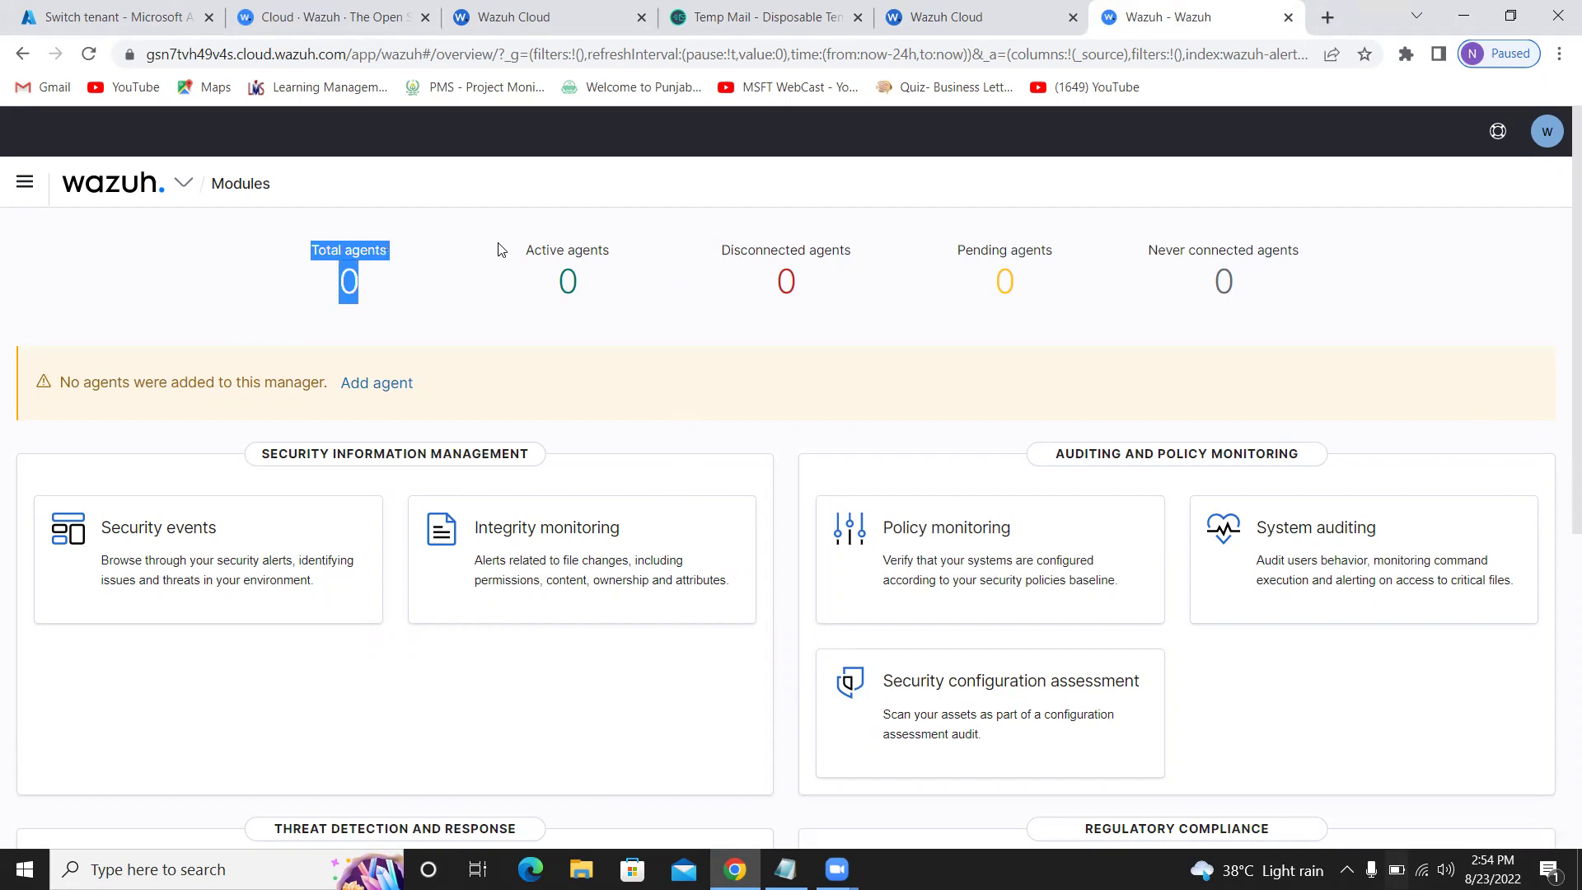
{"action": "left_click_drag", "start_coordinate": [497, 250], "coordinate": [731, 293]}
{"action": "left_click", "coordinate": [743, 241]}
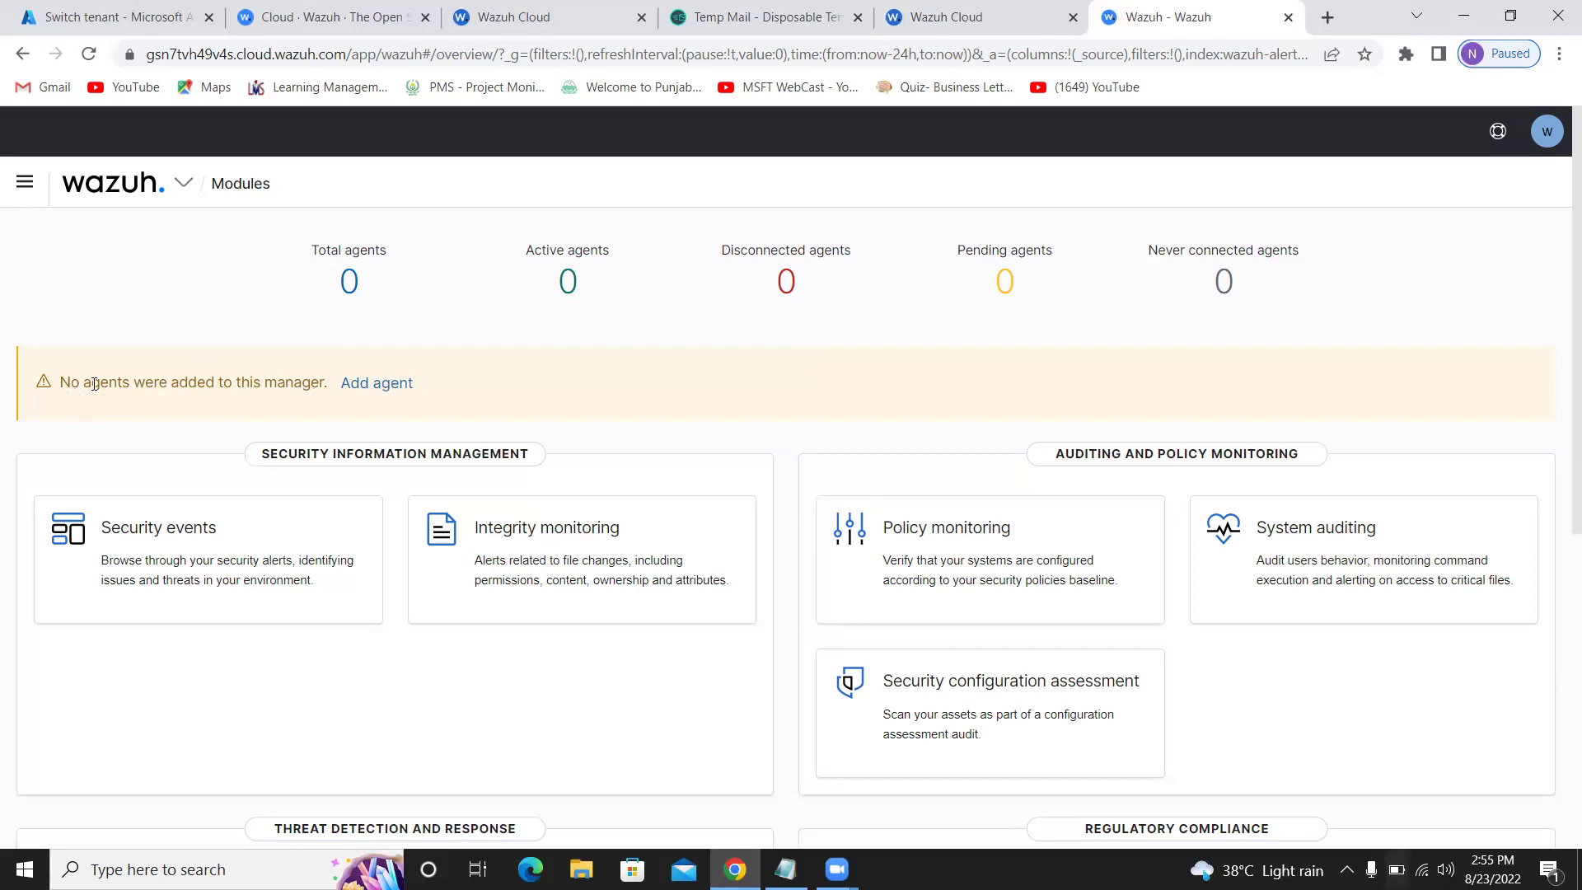
{"action": "left_click", "coordinate": [369, 398]}
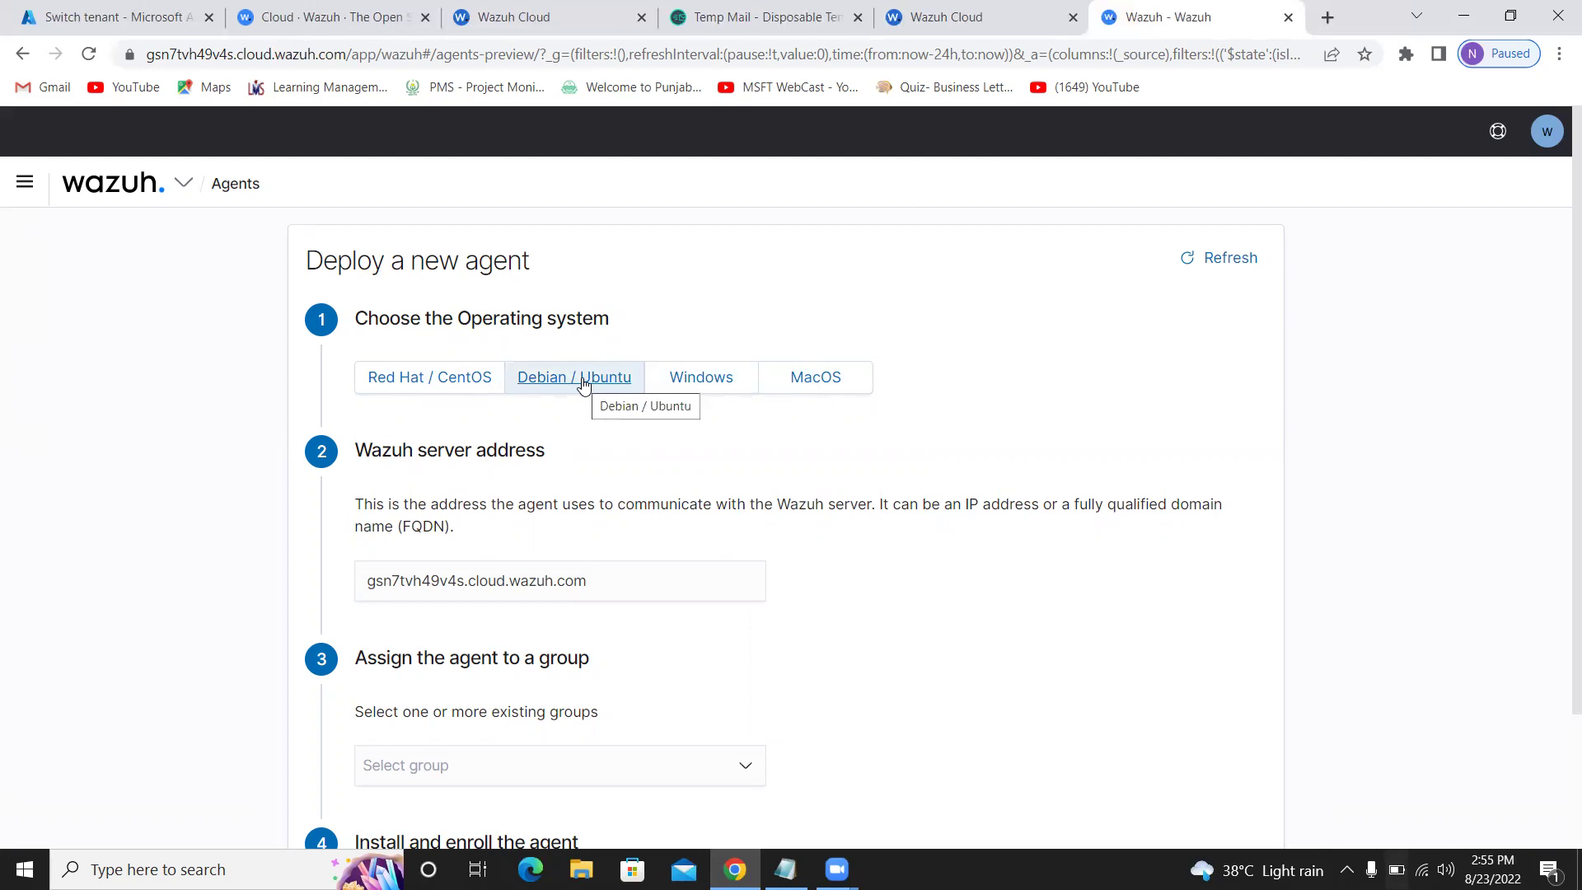
Select Windows as the agent's operating system and review its install requirements
{"action": "left_click", "coordinate": [665, 381]}
{"action": "scroll", "coordinate": [706, 443], "scroll_direction": "down", "scroll_amount": 3}
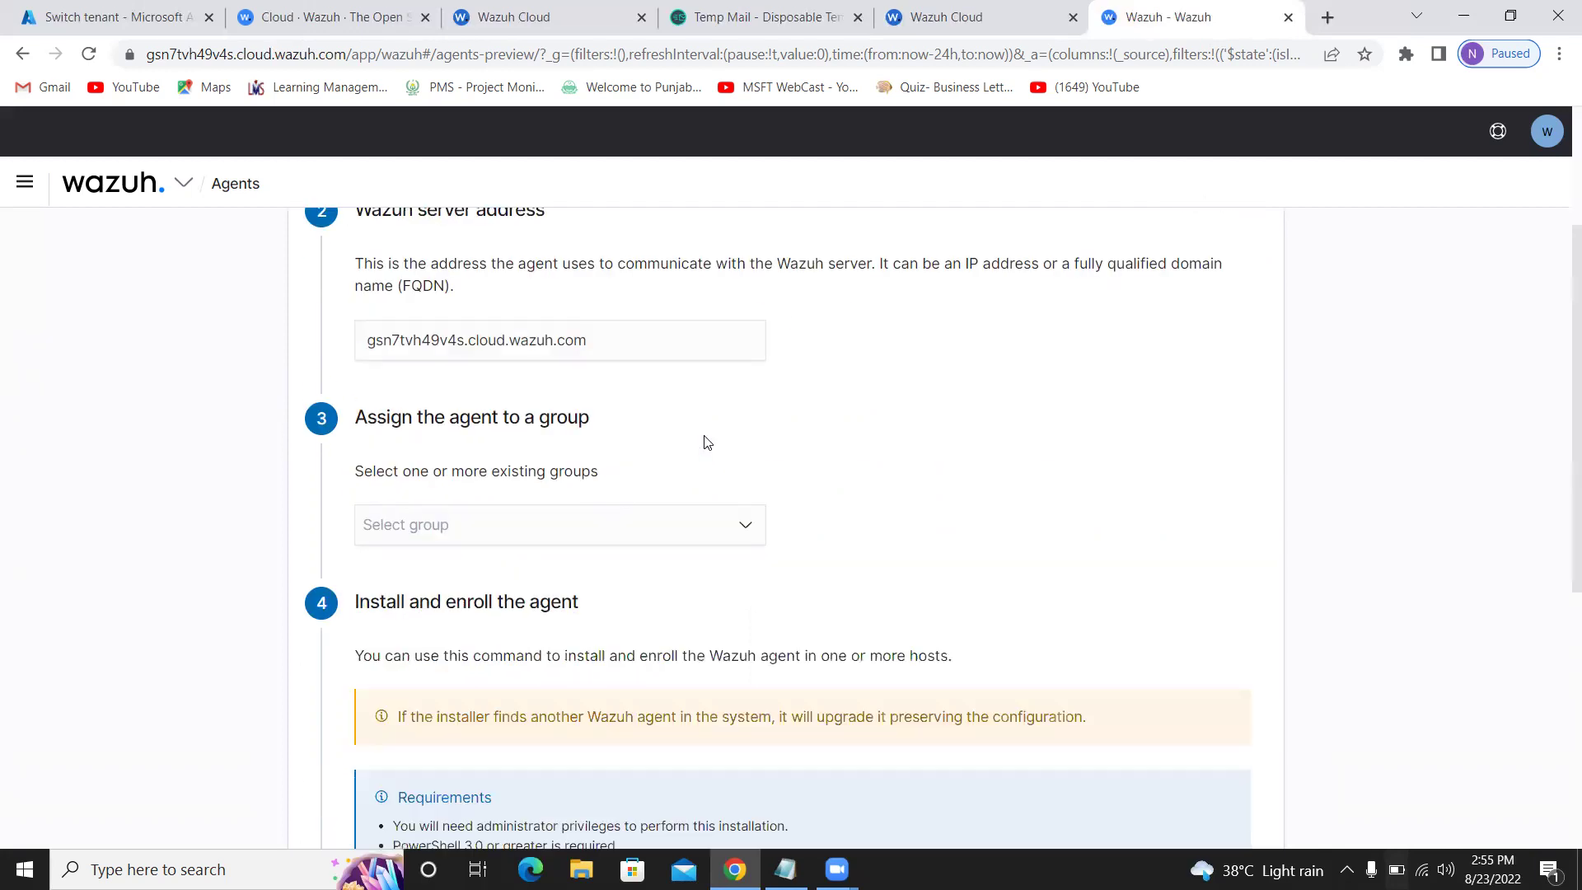
{"action": "scroll", "coordinate": [705, 441], "scroll_direction": "up", "scroll_amount": 3}
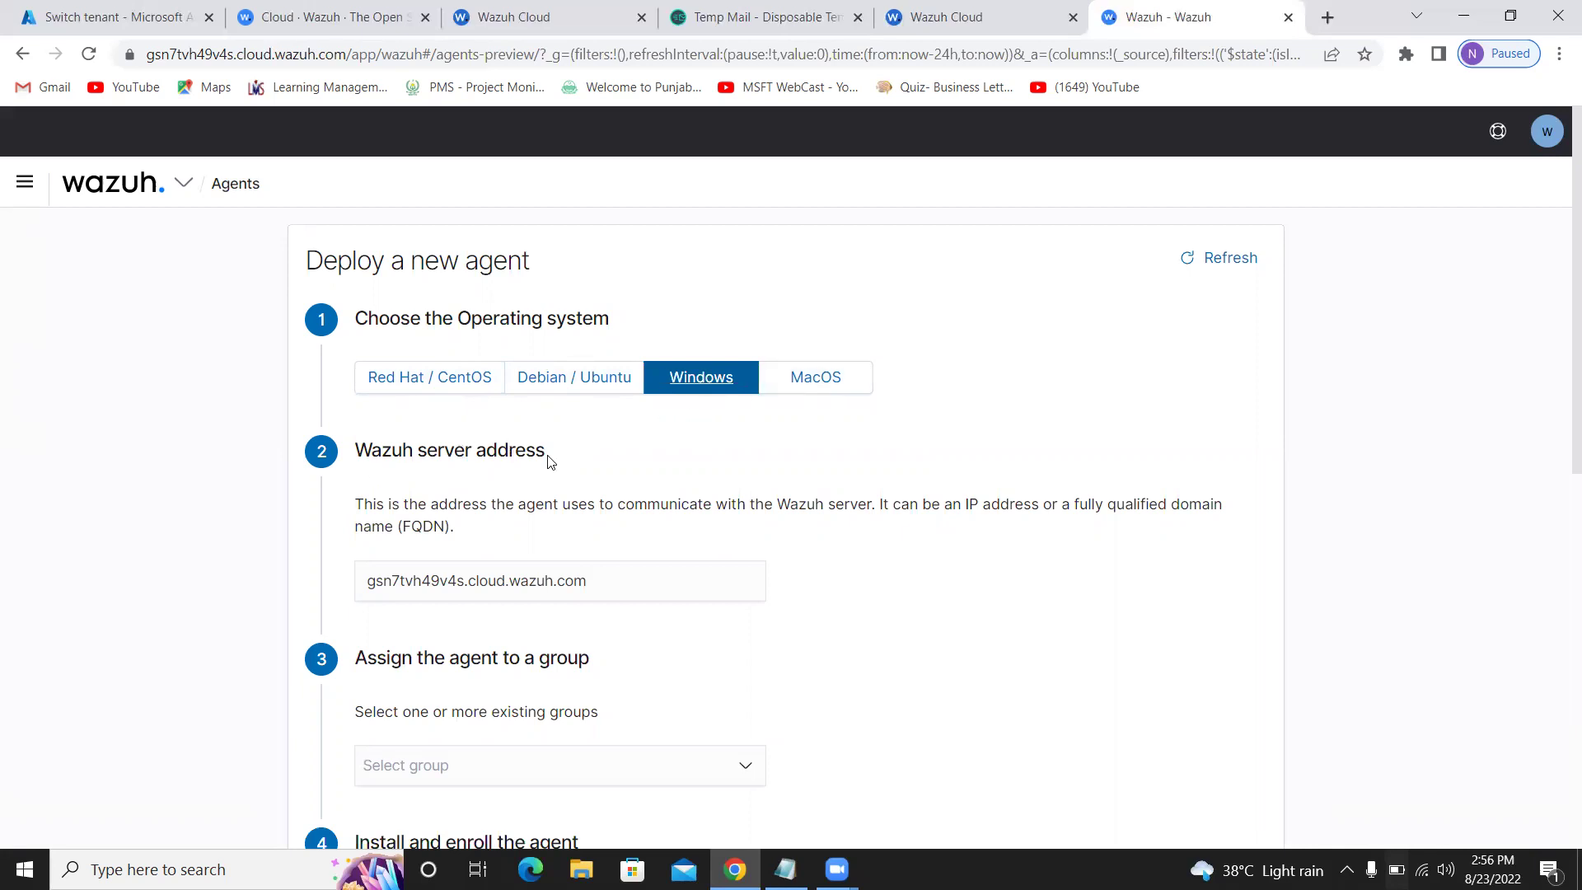
{"action": "scroll", "coordinate": [551, 461], "scroll_direction": "down", "scroll_amount": 3}
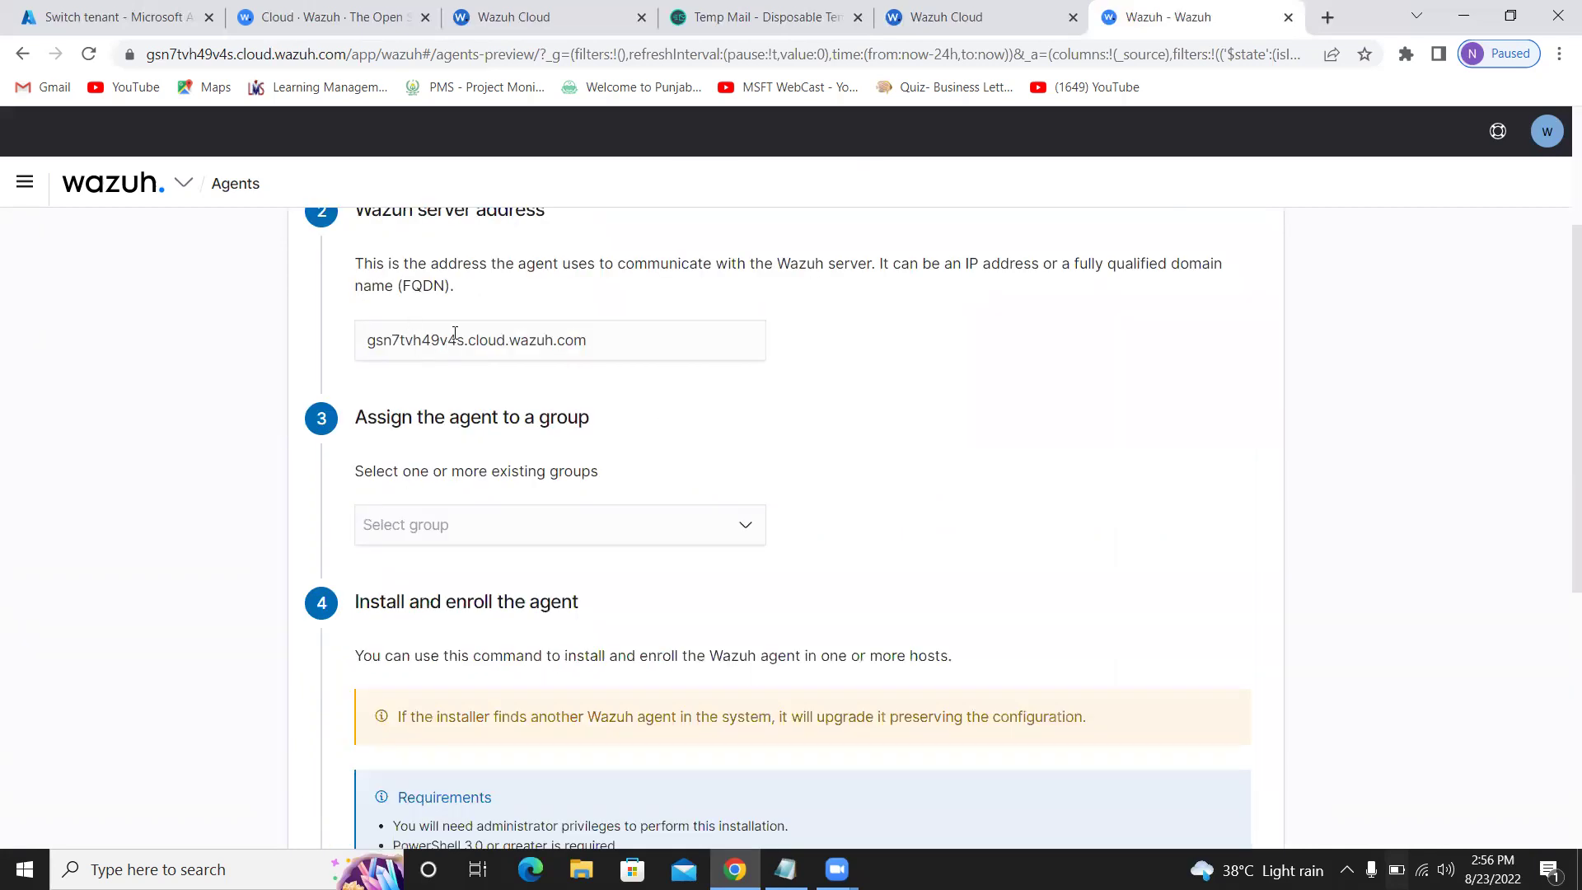
Select the server address text, then assign the agent to the 'default' group
{"action": "left_click", "coordinate": [595, 336]}
{"action": "left_click_drag", "start_coordinate": [376, 328], "coordinate": [368, 328]}
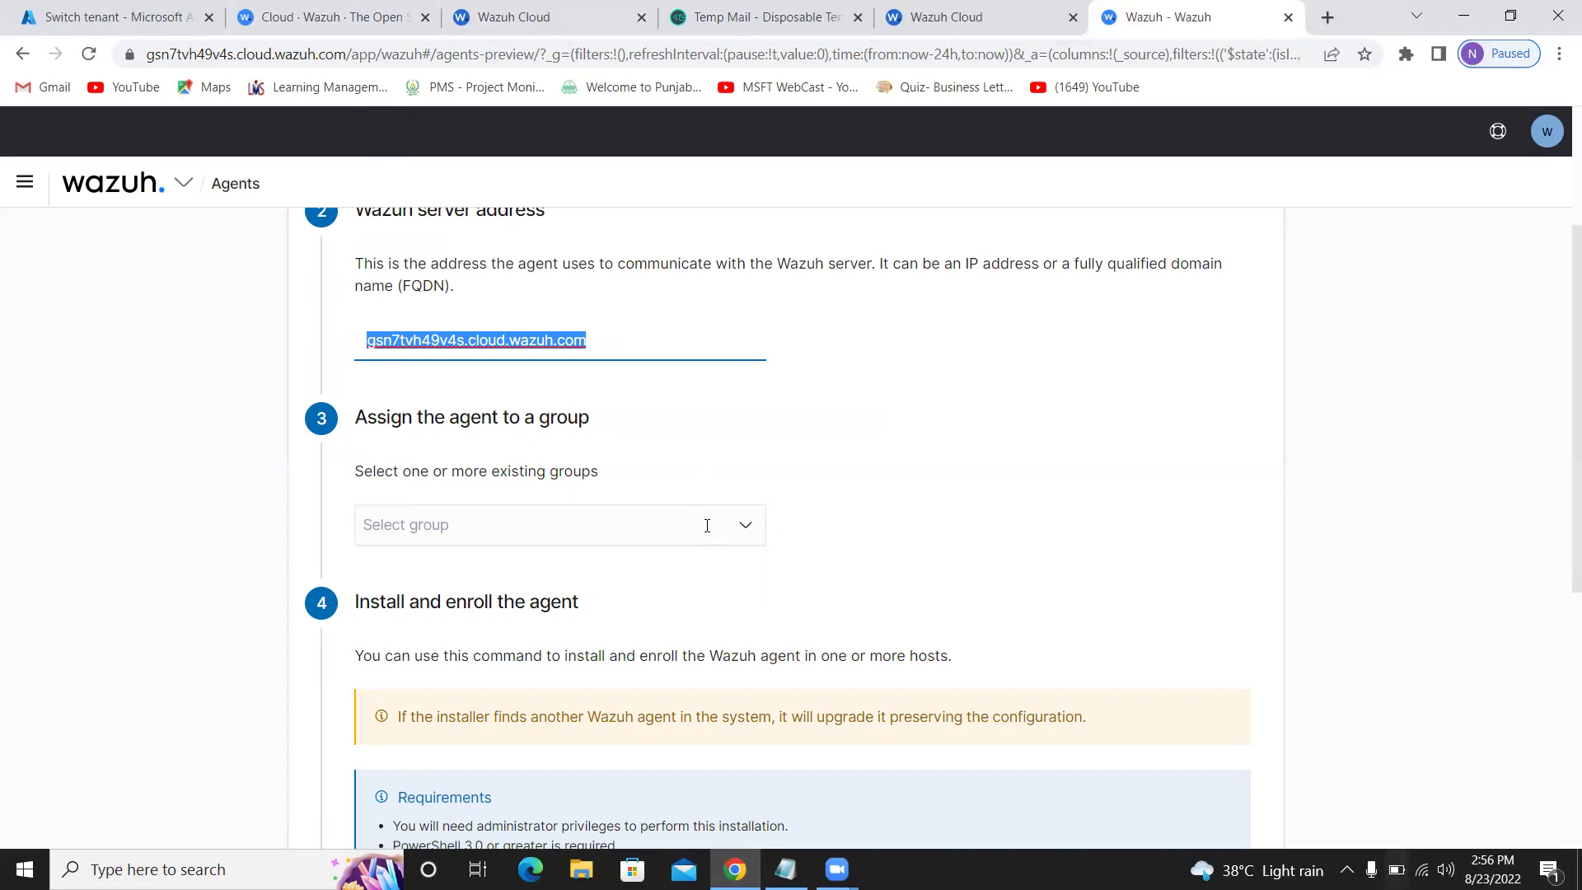
{"action": "left_click", "coordinate": [632, 529]}
{"action": "left_click", "coordinate": [401, 561]}
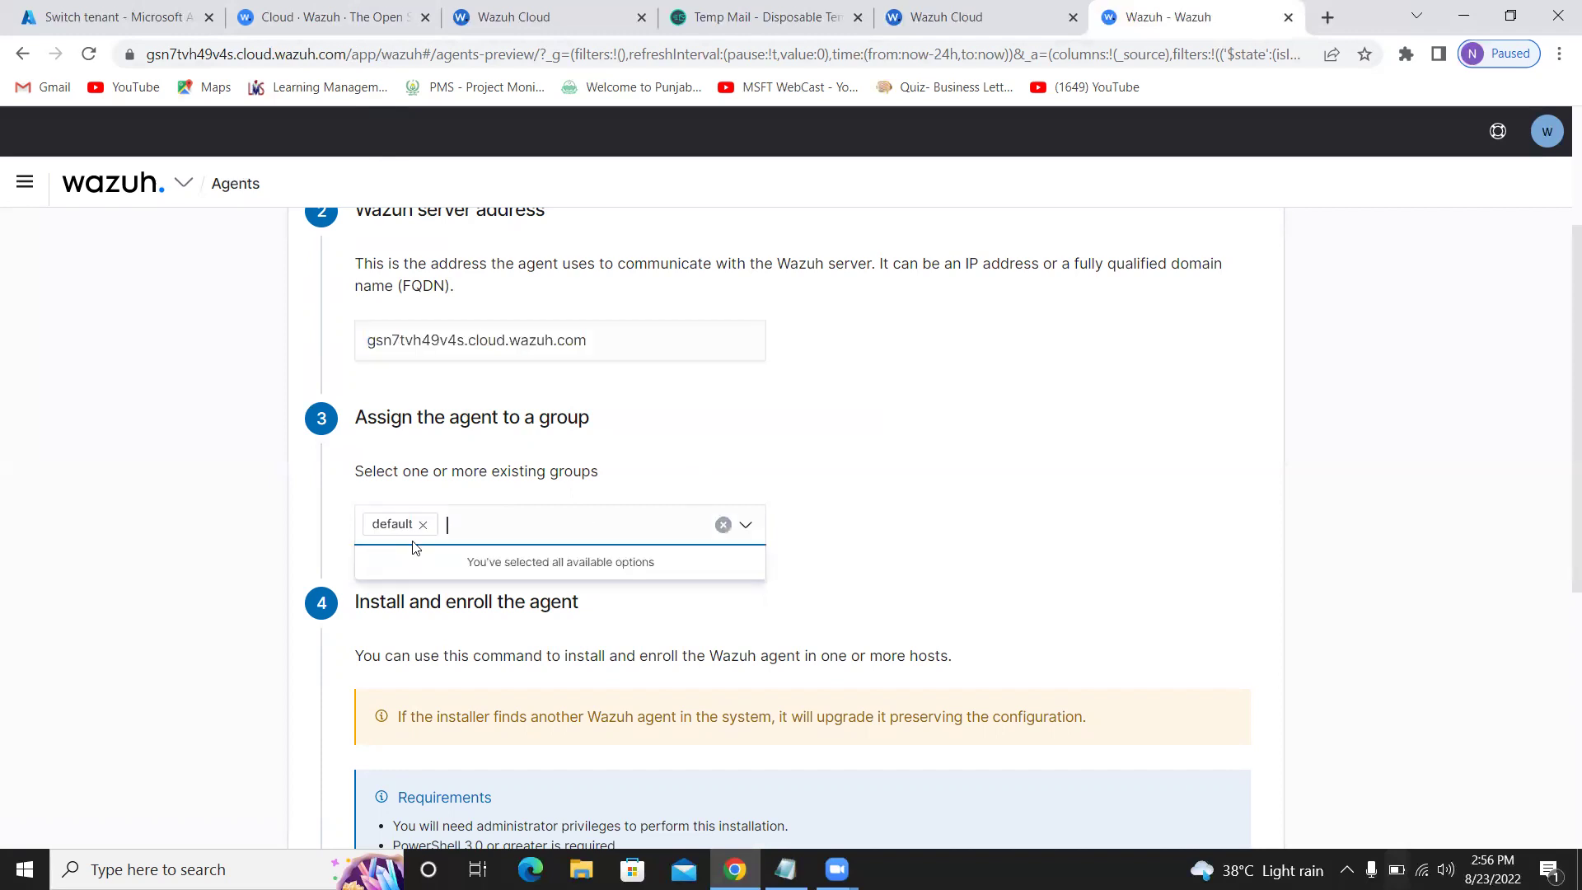
{"action": "scroll", "coordinate": [948, 396], "scroll_direction": "down", "scroll_amount": 3}
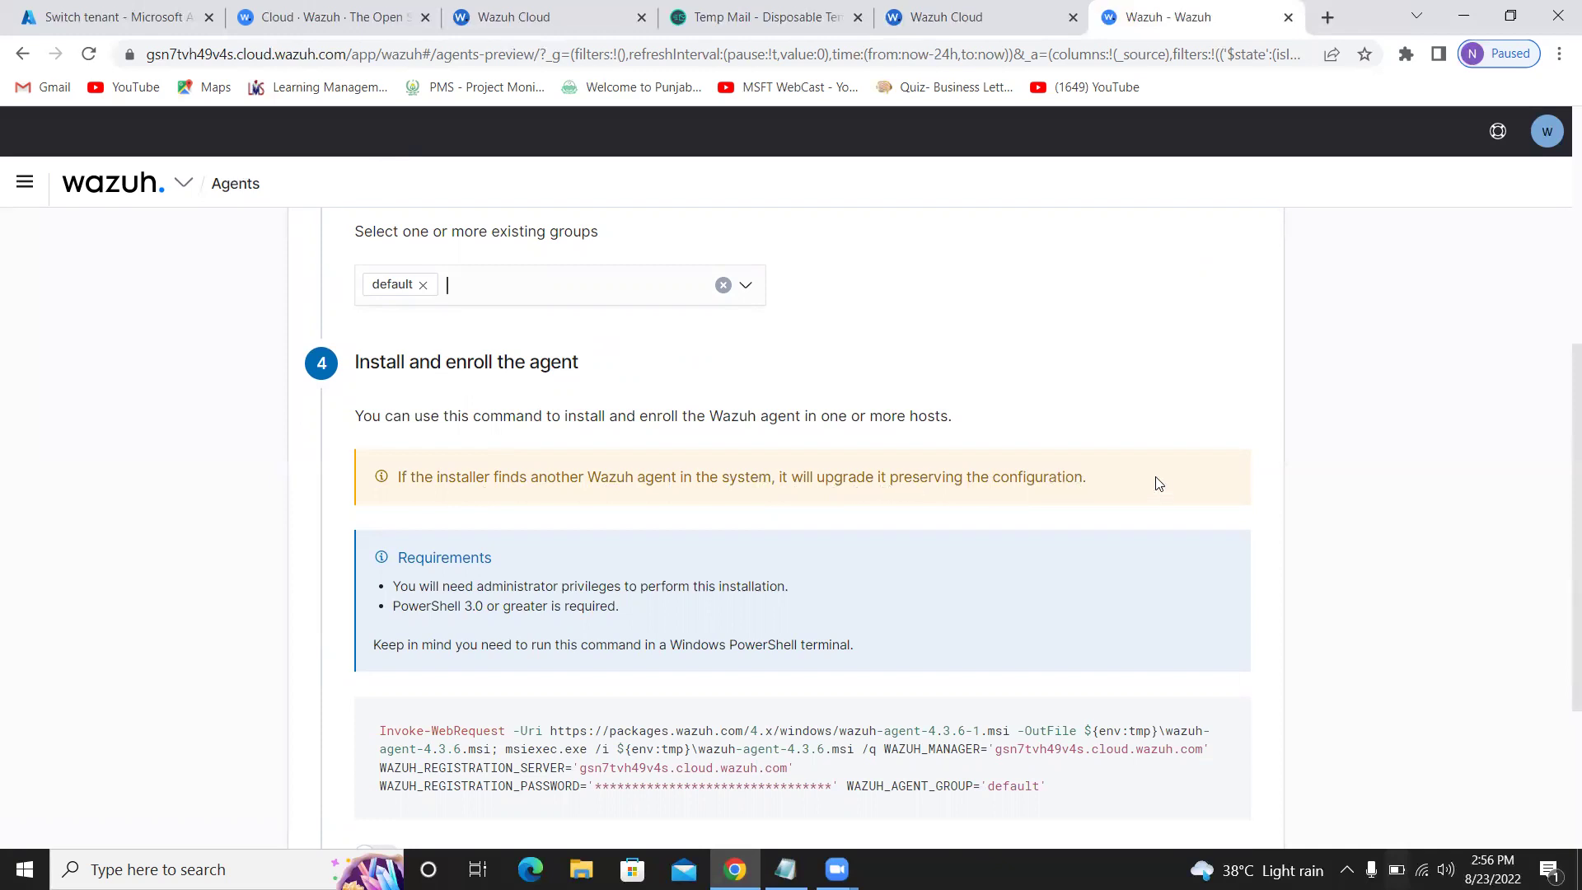
Copy the Windows agent install command and open the Windows taskbar search
{"action": "scroll", "coordinate": [1154, 486], "scroll_direction": "down", "scroll_amount": 3}
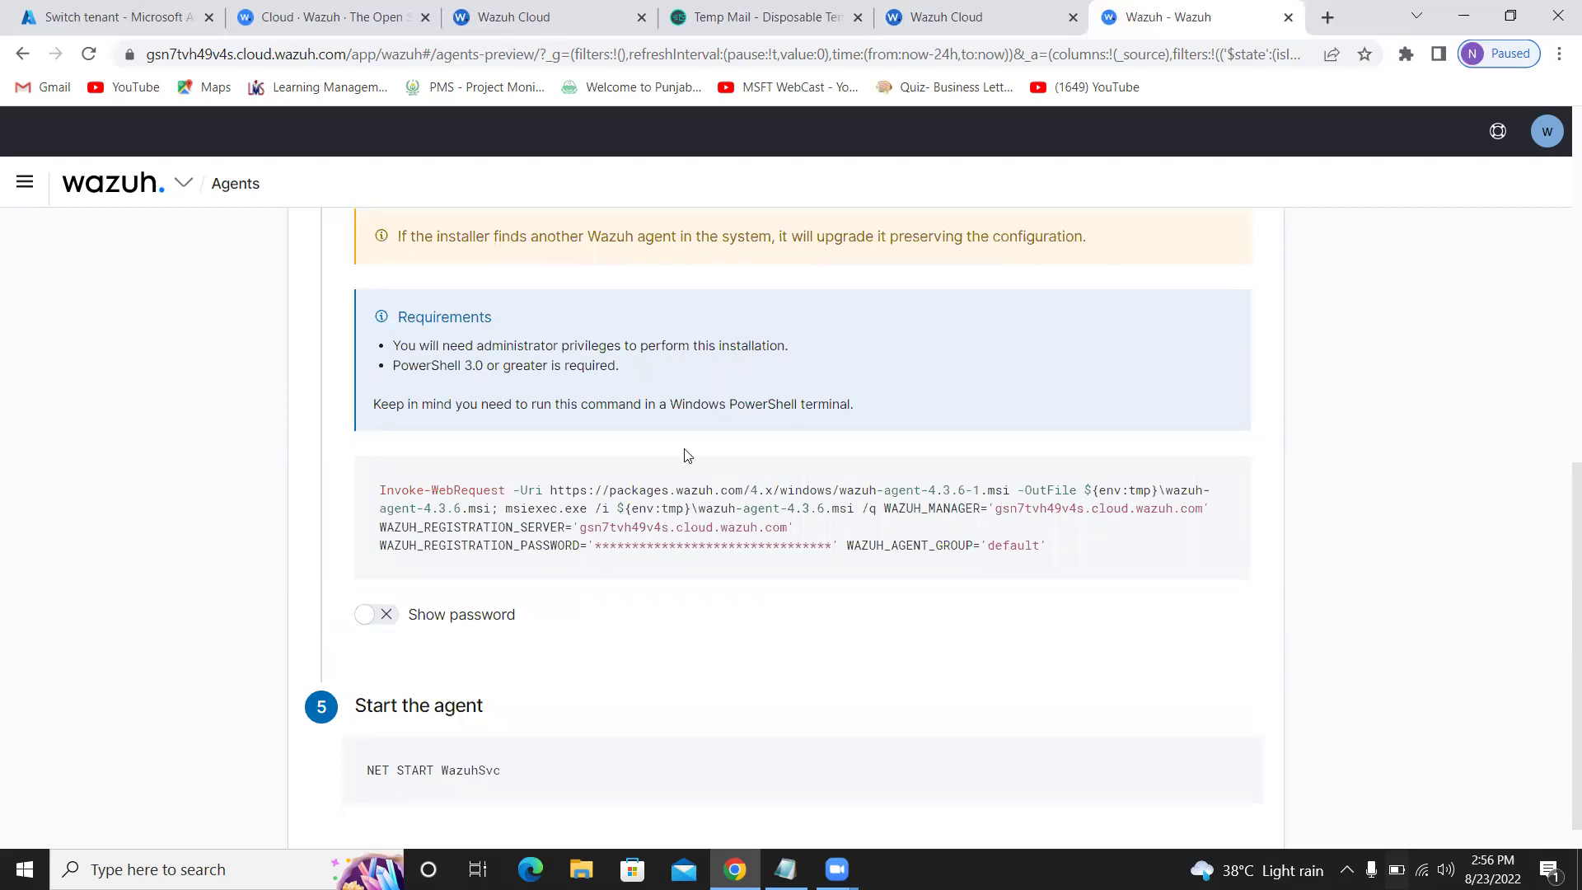
{"action": "left_click", "coordinate": [811, 518]}
{"action": "scroll", "coordinate": [451, 550], "scroll_direction": "up", "scroll_amount": 10}
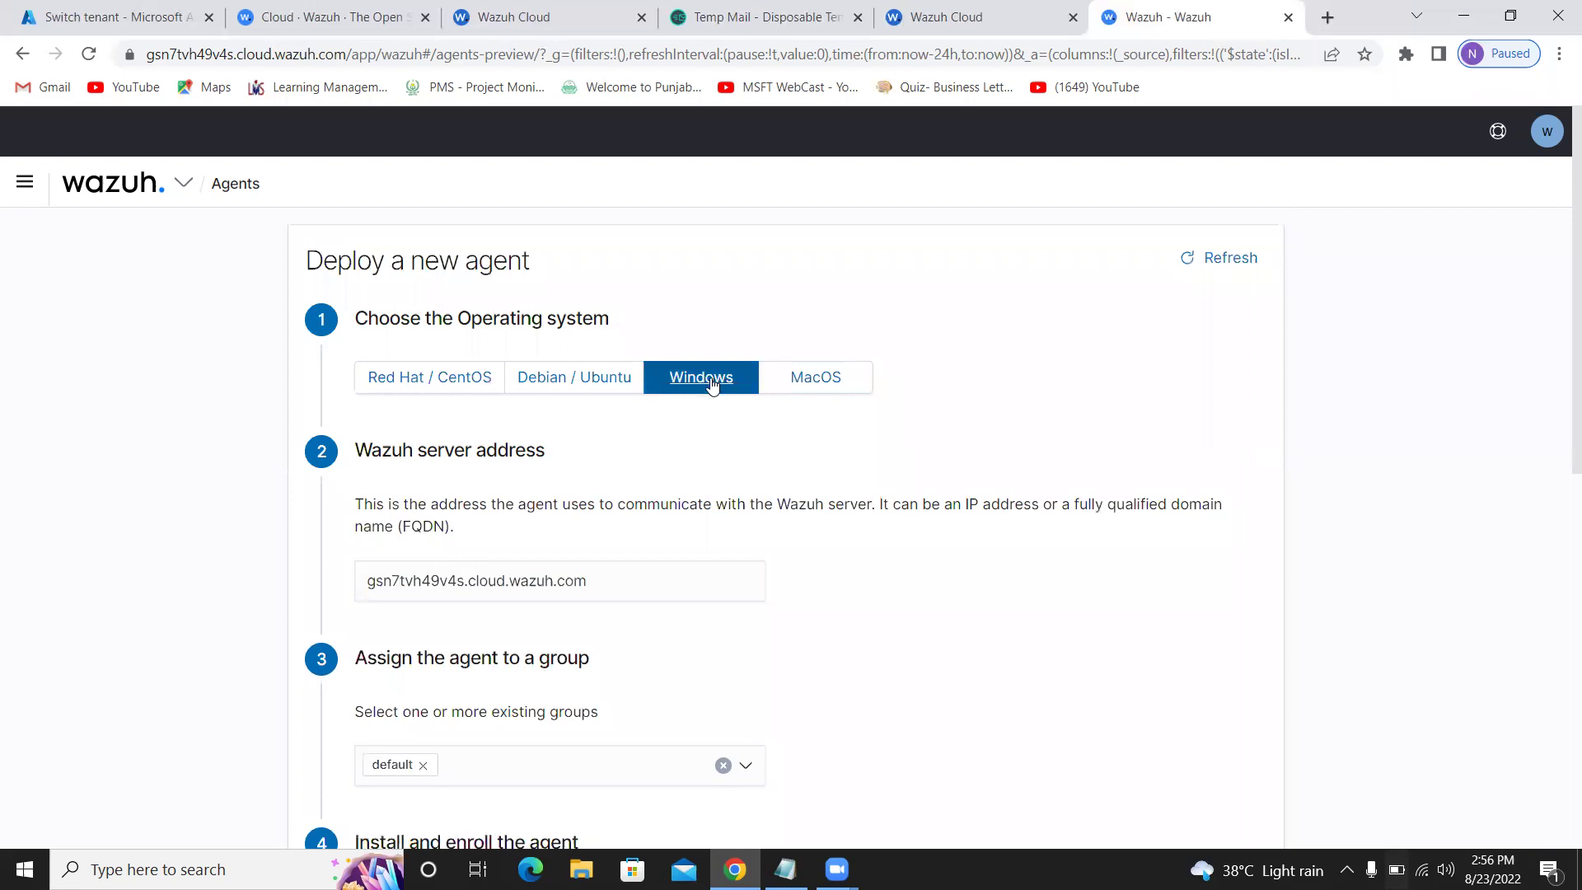
{"action": "left_click", "coordinate": [272, 869]}
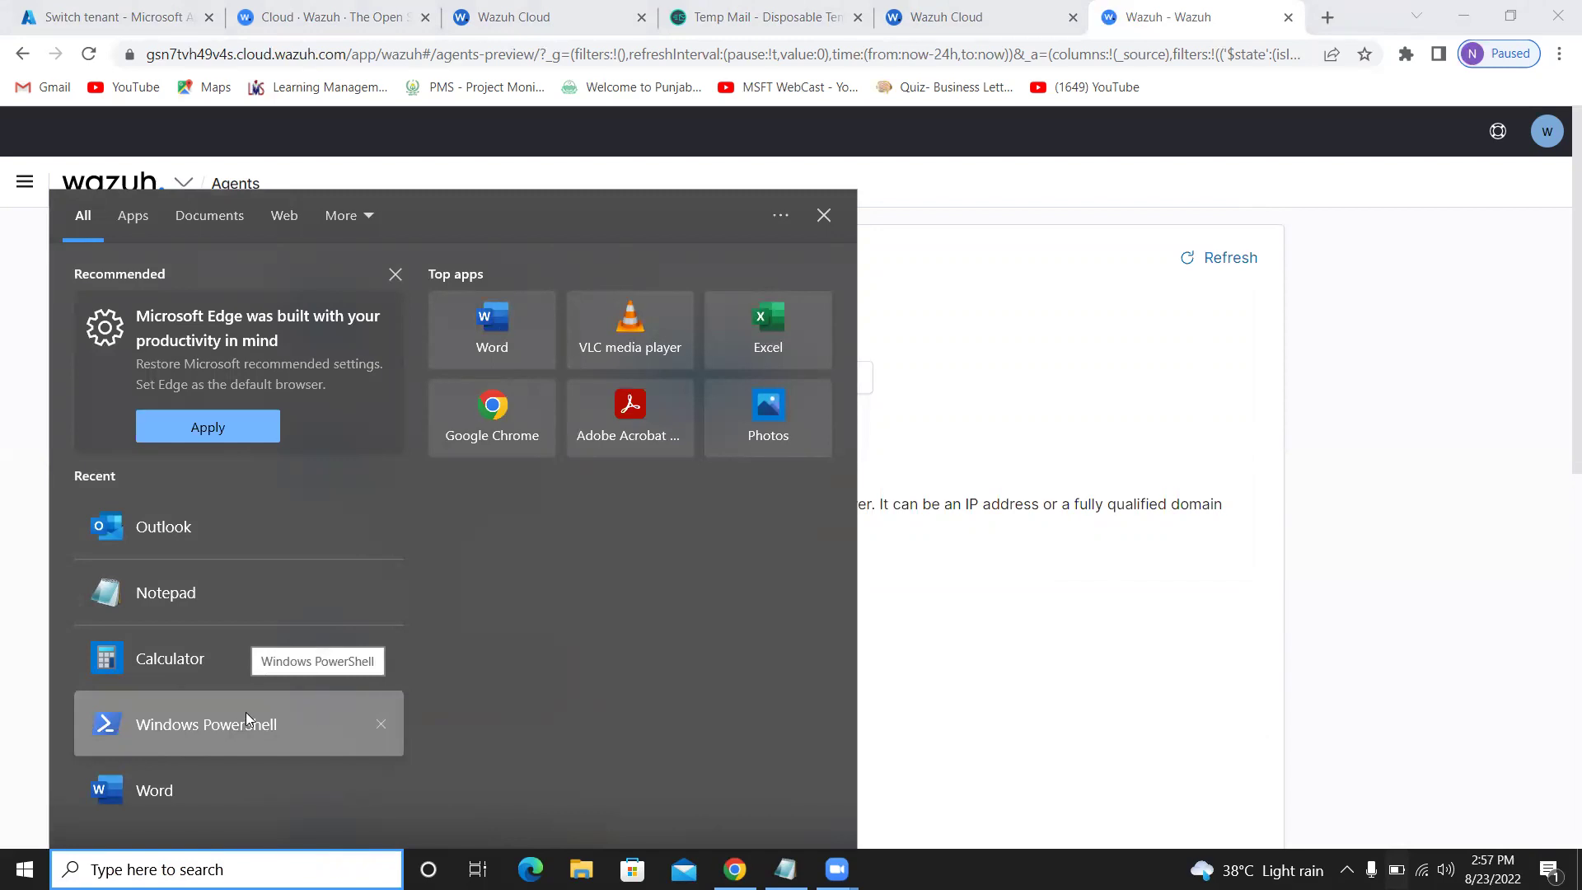
{"action": "left_click", "coordinate": [227, 724]}
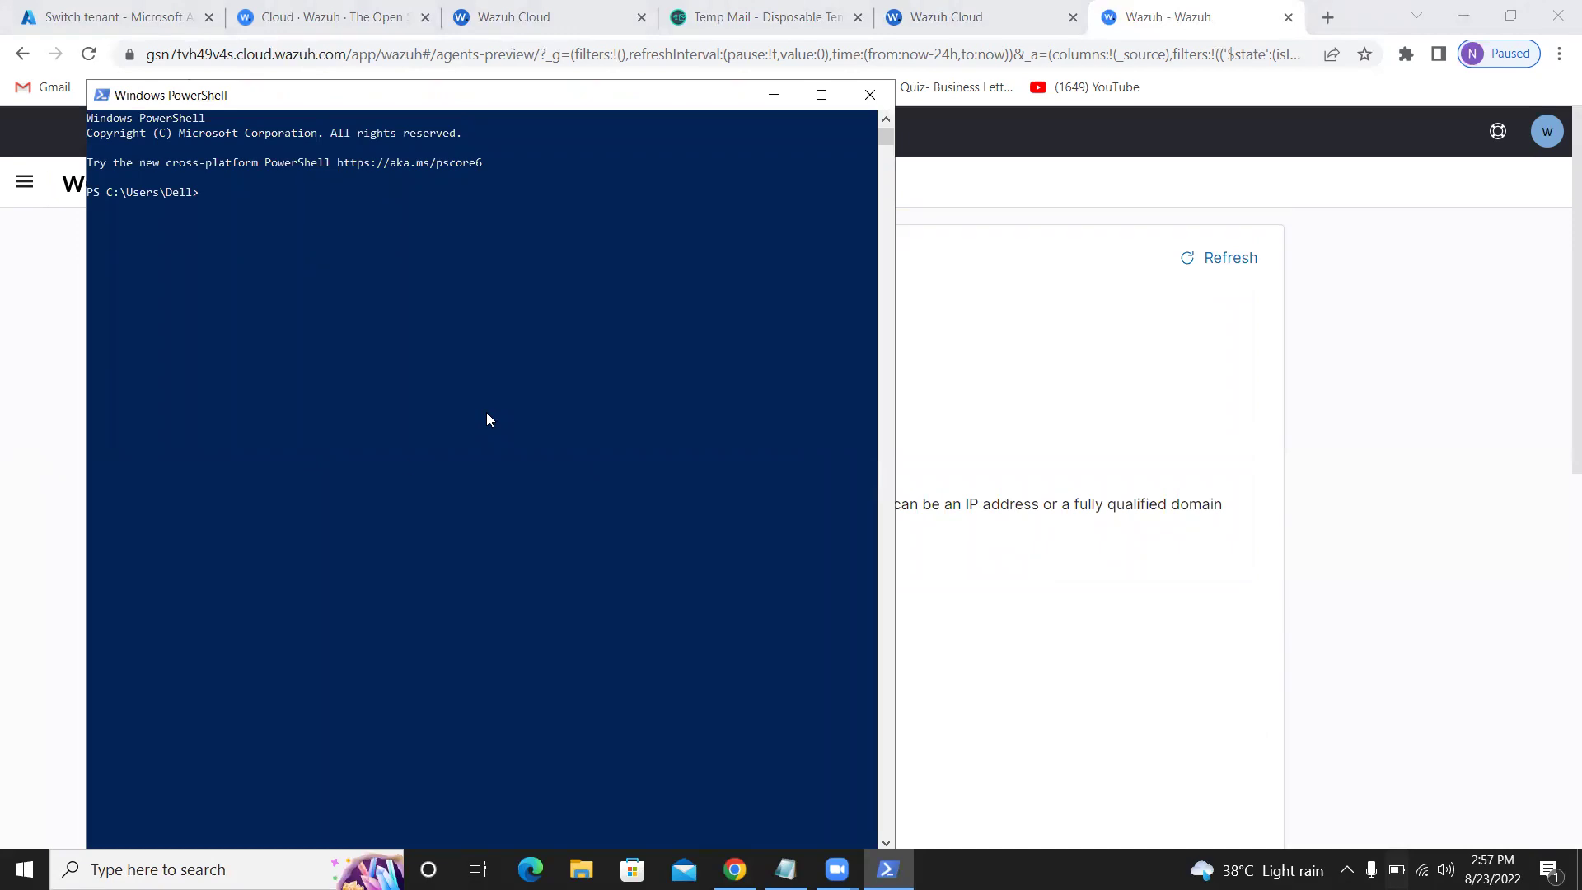
{"action": "key", "text": "ctrl+v"}
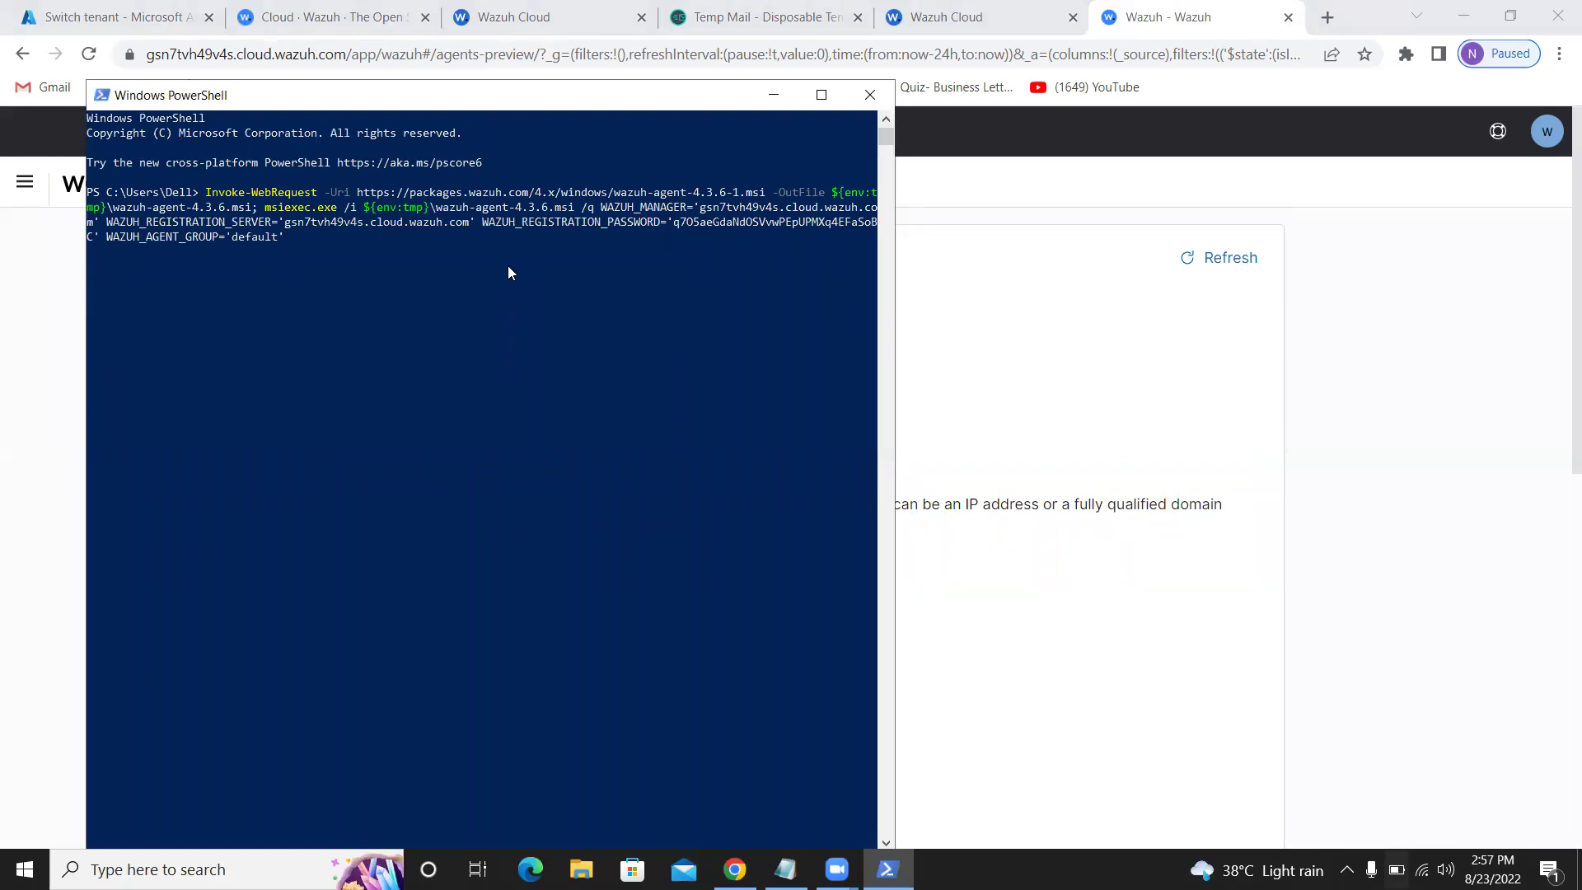
{"action": "left_click", "coordinate": [870, 96]}
{"action": "left_click", "coordinate": [165, 869]}
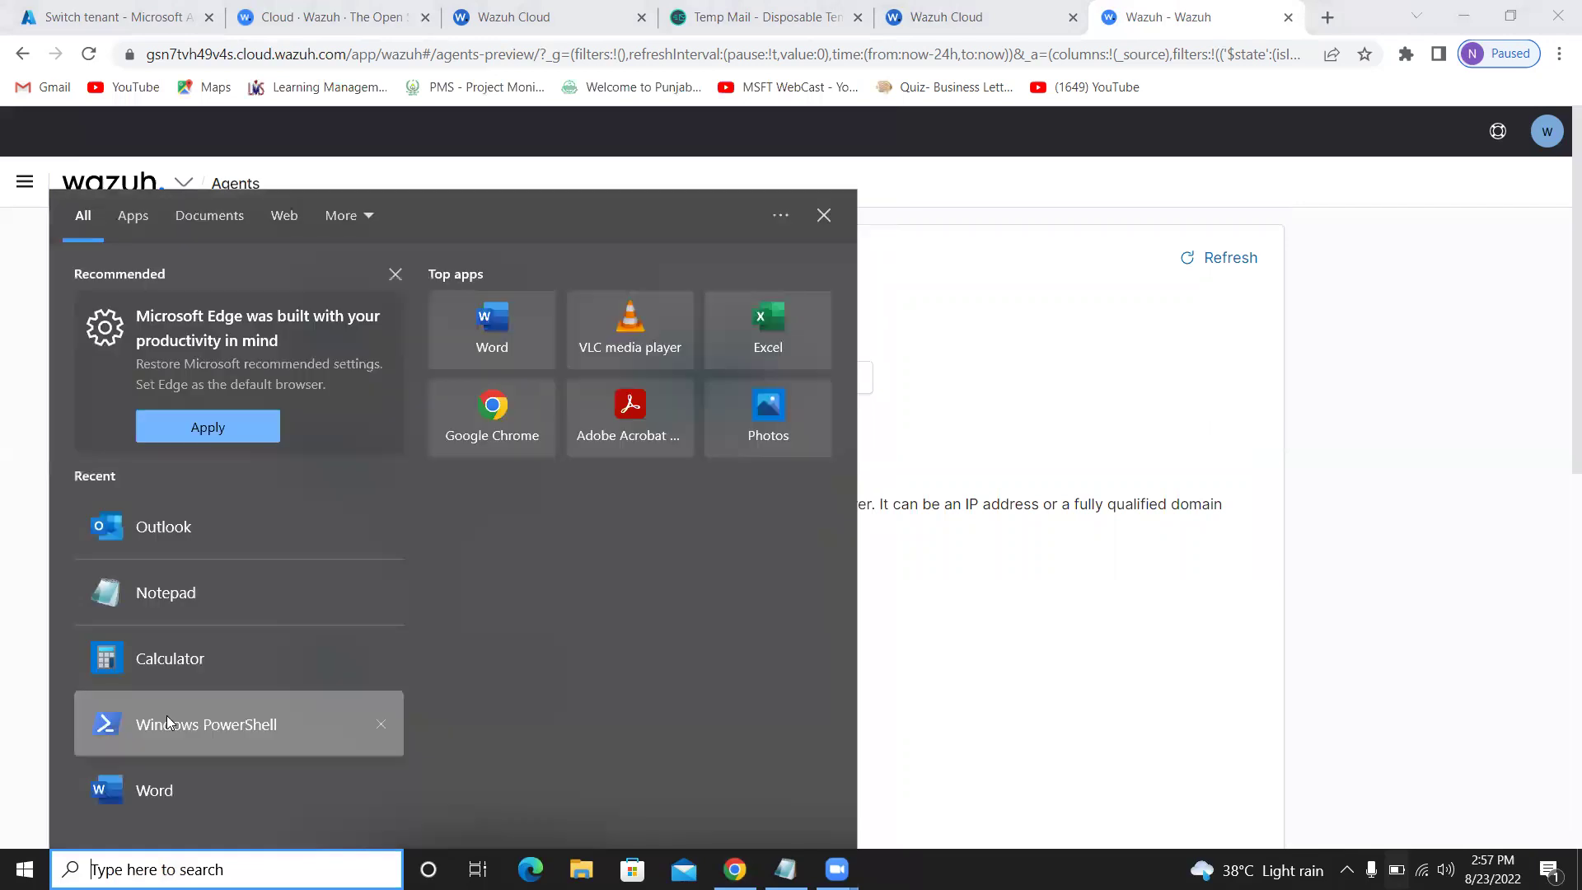
Search 'power' and launch Windows PowerShell as administrator, accepting the UAC prompt
{"action": "type", "text": "p"}
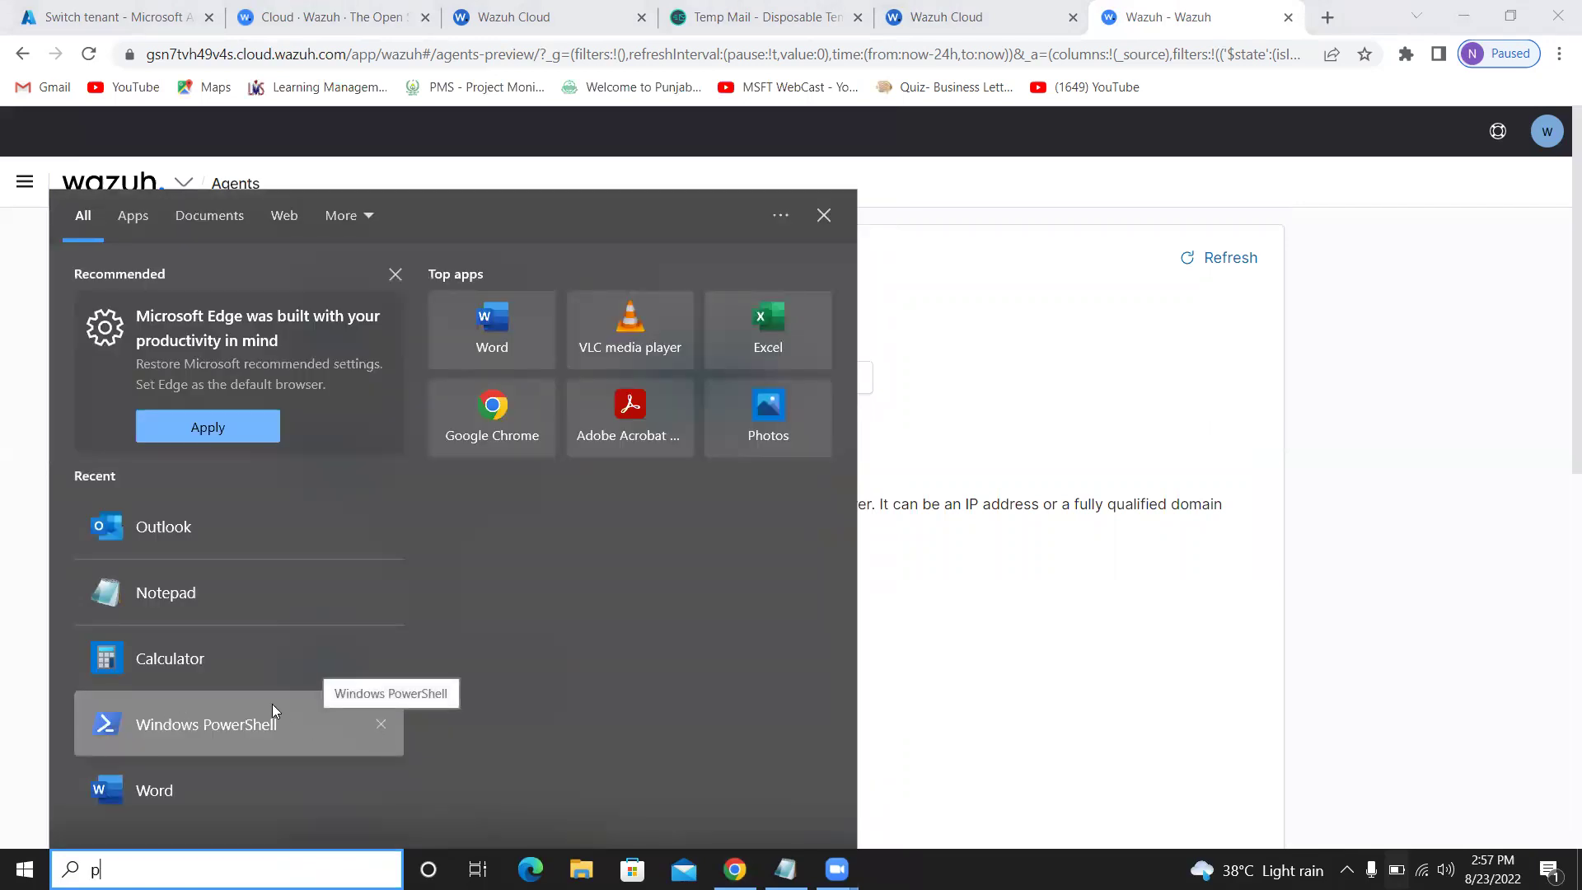
{"action": "type", "text": "ower"}
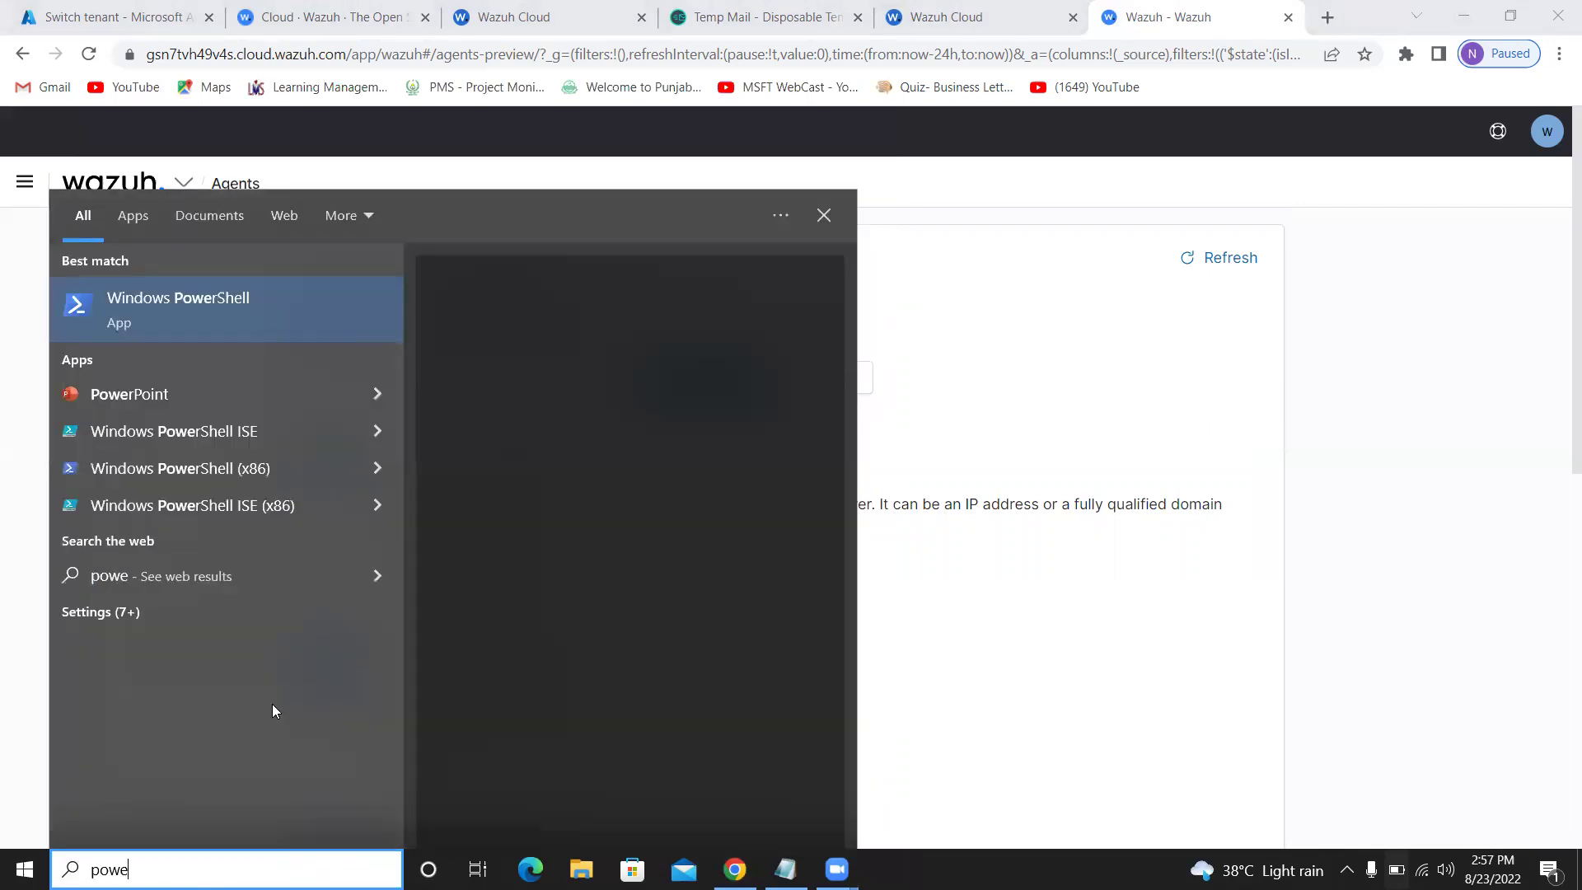
{"action": "left_click", "coordinate": [369, 376]}
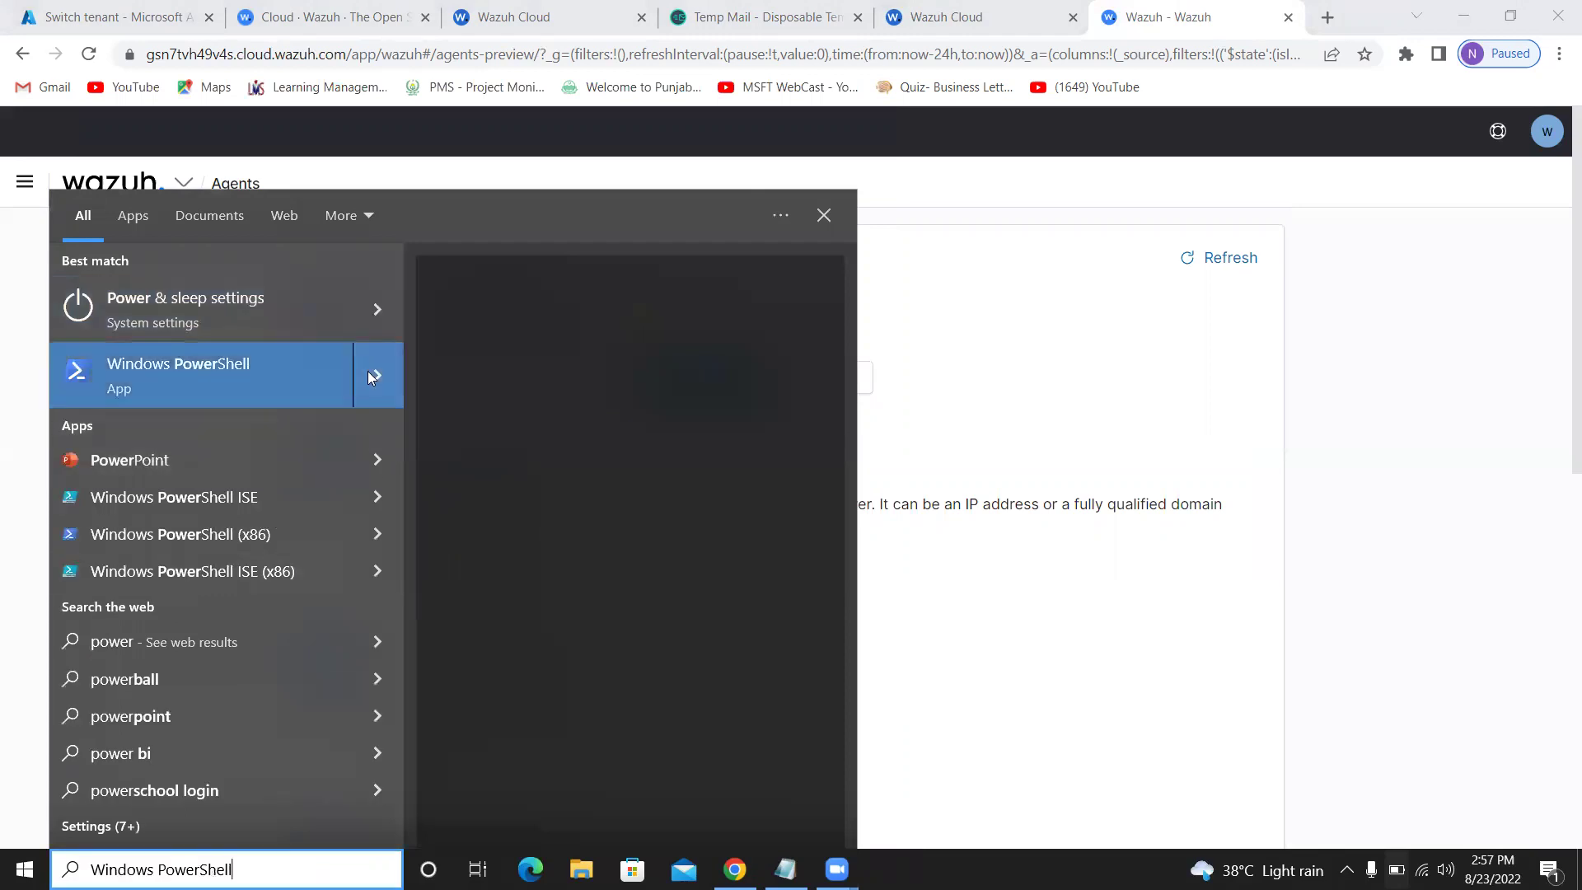
{"action": "left_click", "coordinate": [525, 502]}
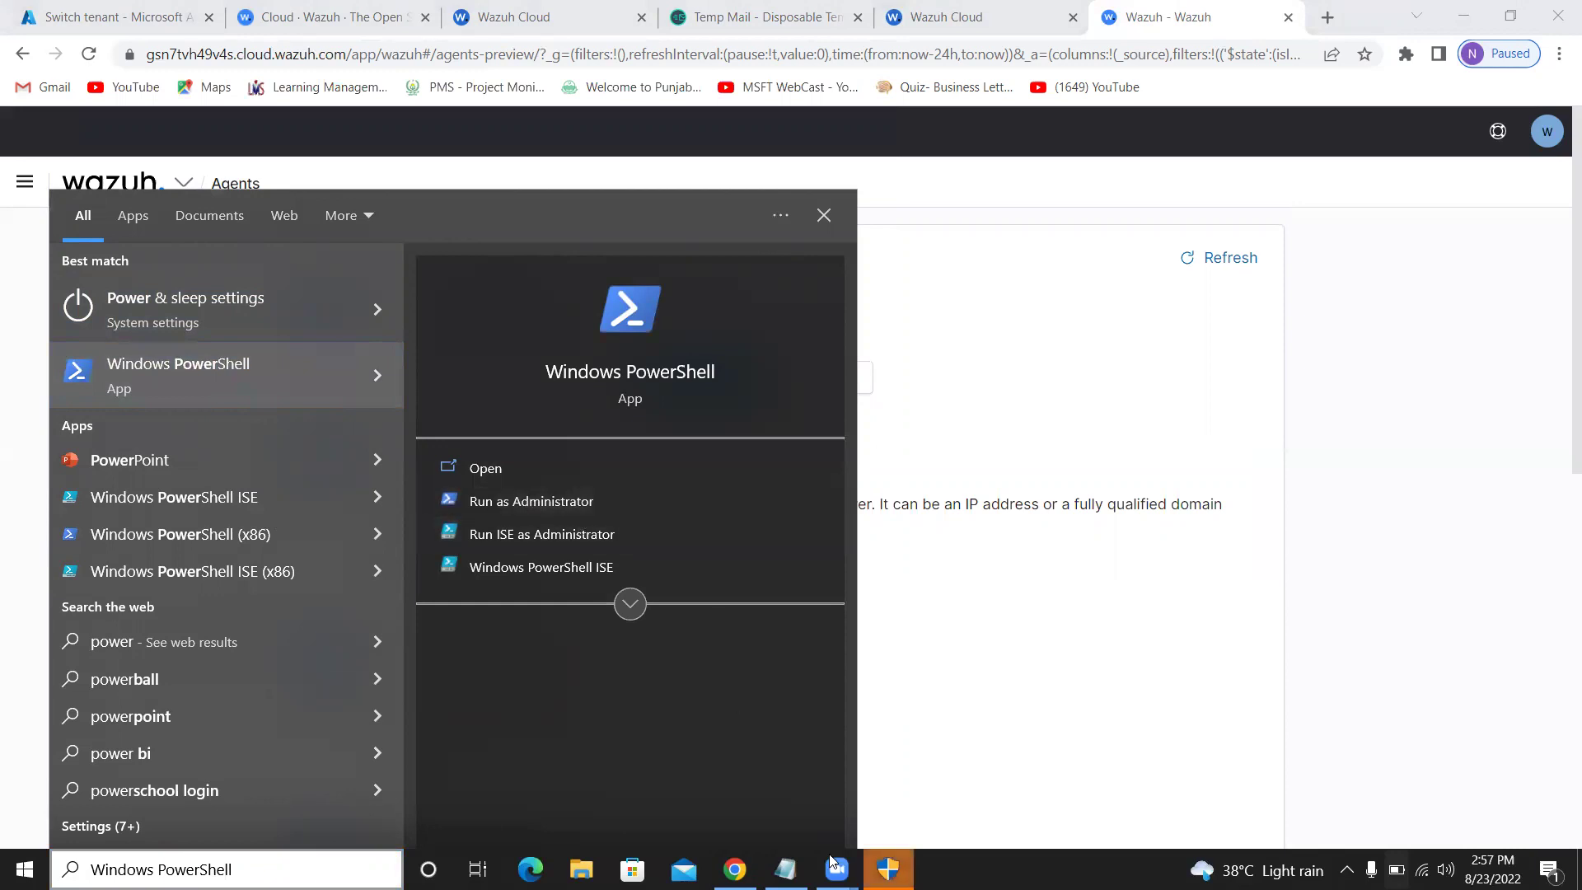
{"action": "left_click", "coordinate": [894, 860]}
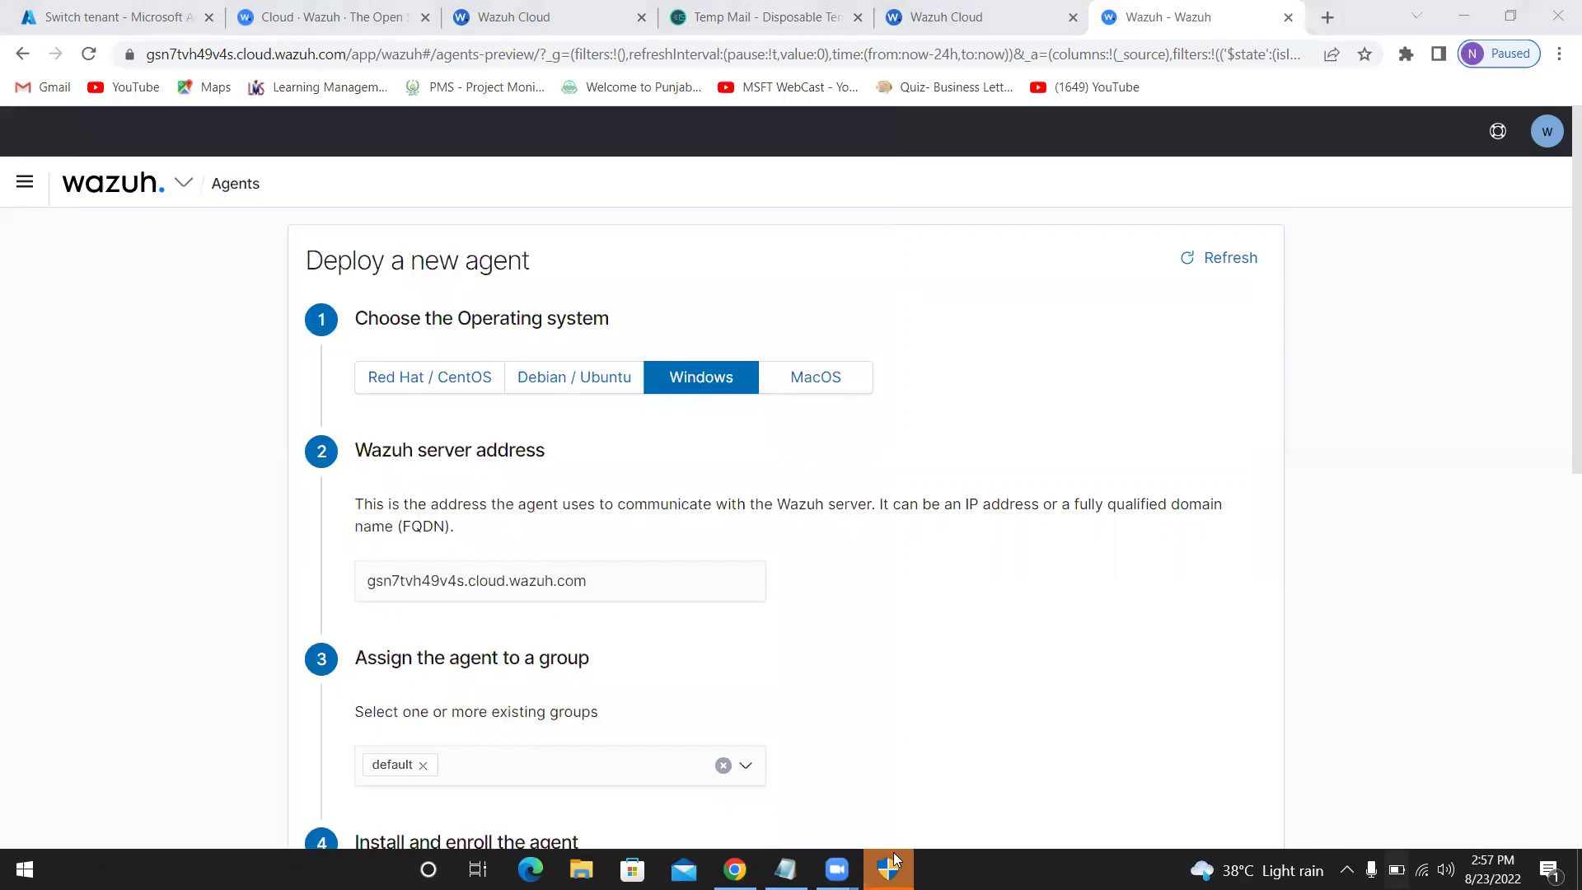
{"action": "left_click", "coordinate": [667, 565]}
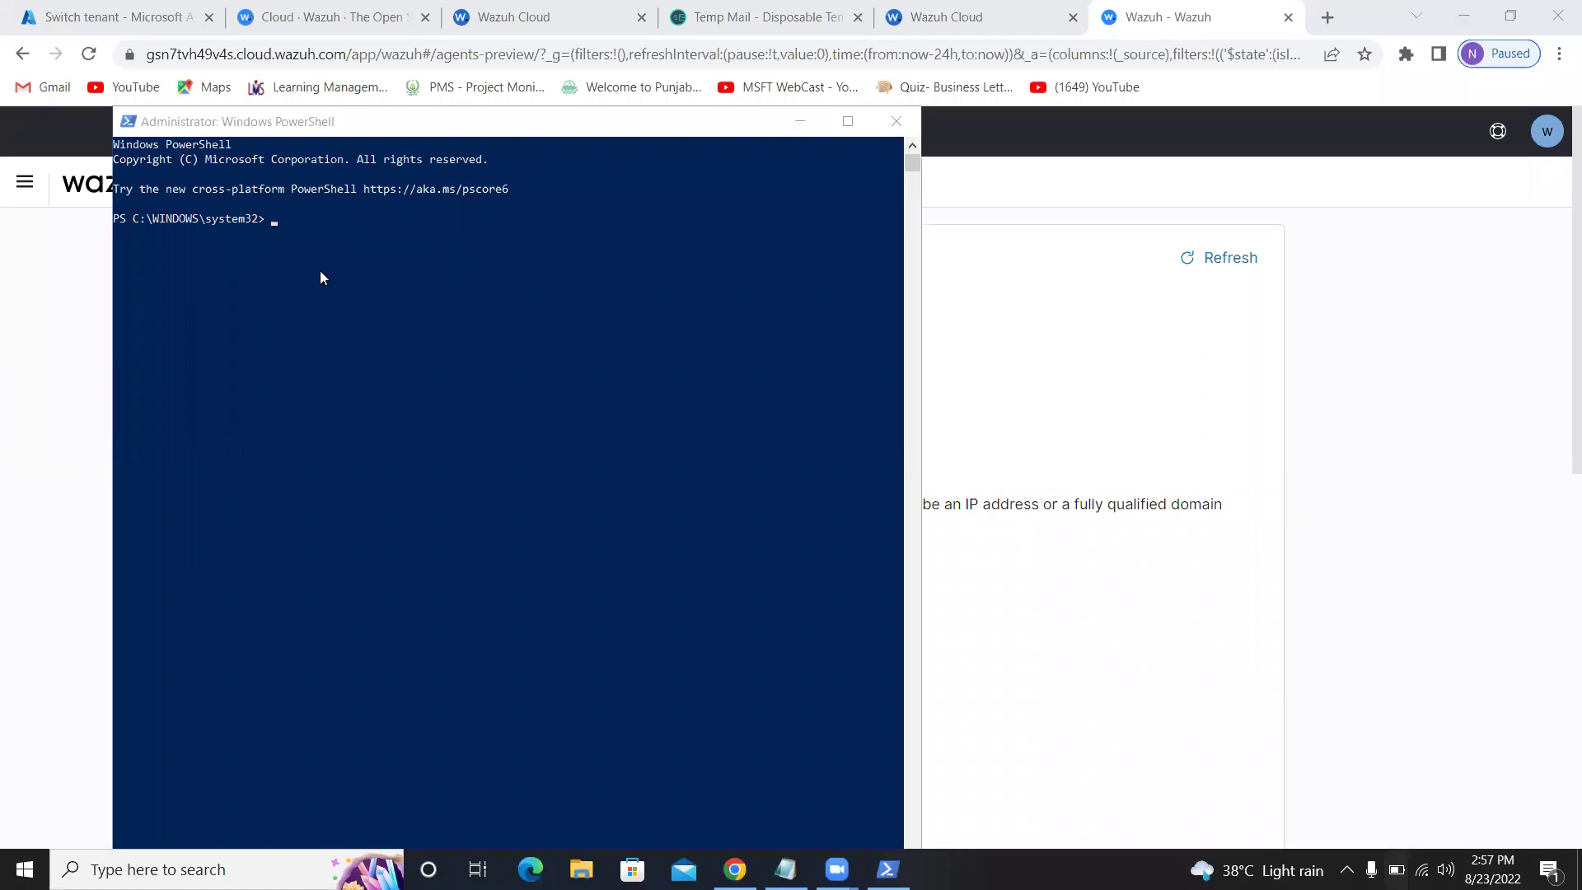
Paste and run the Wazuh agent install command in the elevated PowerShell
{"action": "left_click", "coordinate": [333, 232]}
{"action": "key", "text": "ctrl+v"}
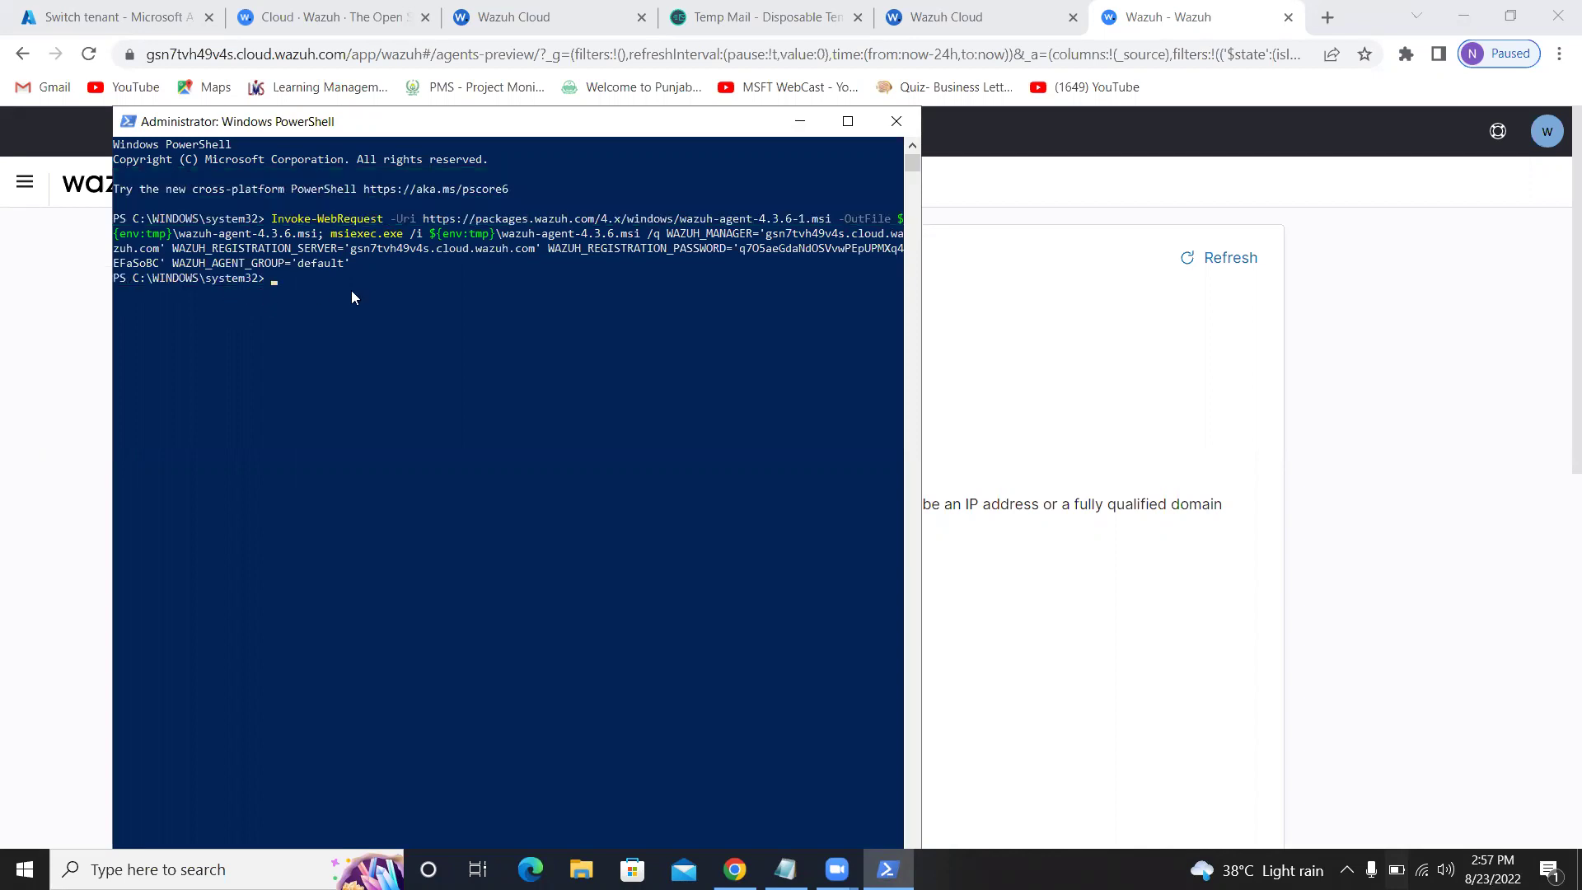
{"action": "left_click", "coordinate": [1077, 604]}
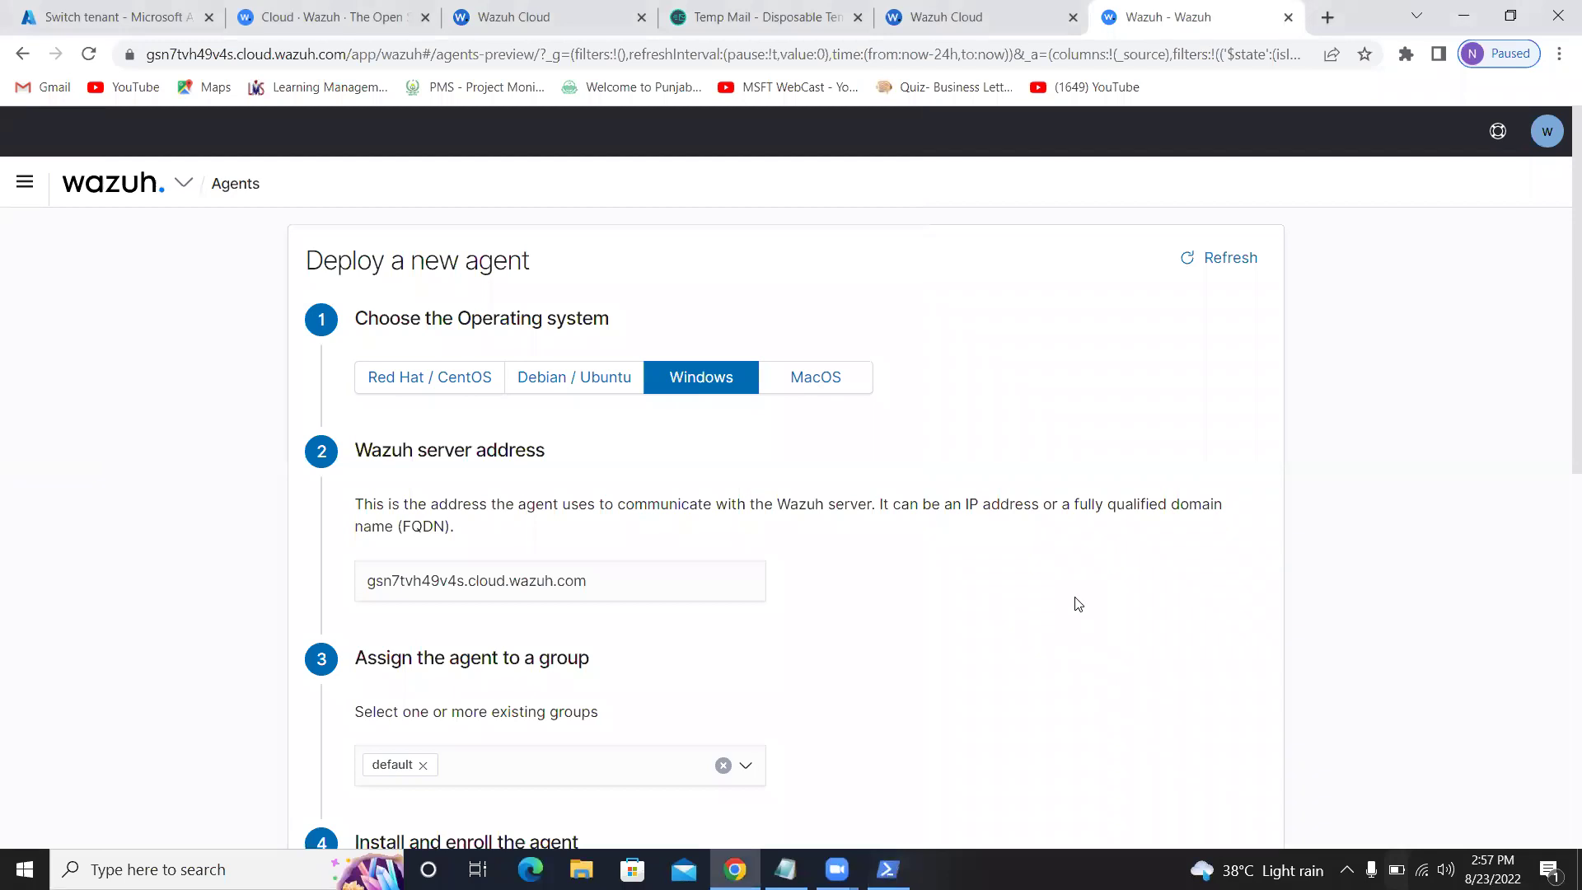
{"action": "scroll", "coordinate": [982, 534], "scroll_direction": "down", "scroll_amount": 9}
Copy NET START WazuhSvc from the Wazuh page and run it in PowerShell
{"action": "mouse_move", "coordinate": [547, 453]}
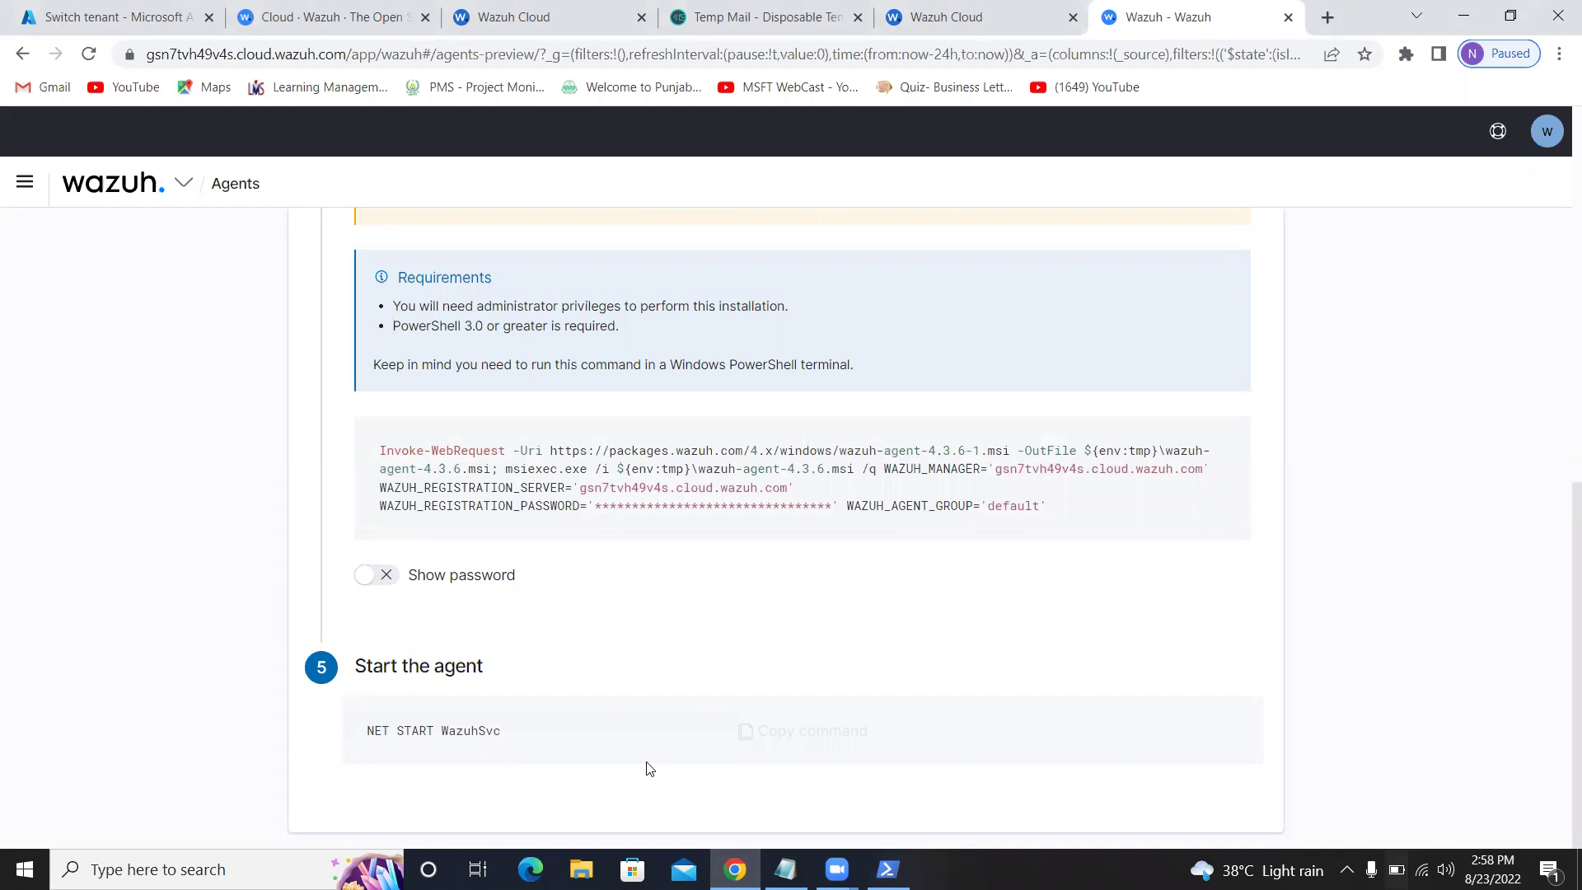
{"action": "left_click", "coordinate": [770, 730]}
{"action": "left_click", "coordinate": [887, 869]}
{"action": "left_click", "coordinate": [510, 544]}
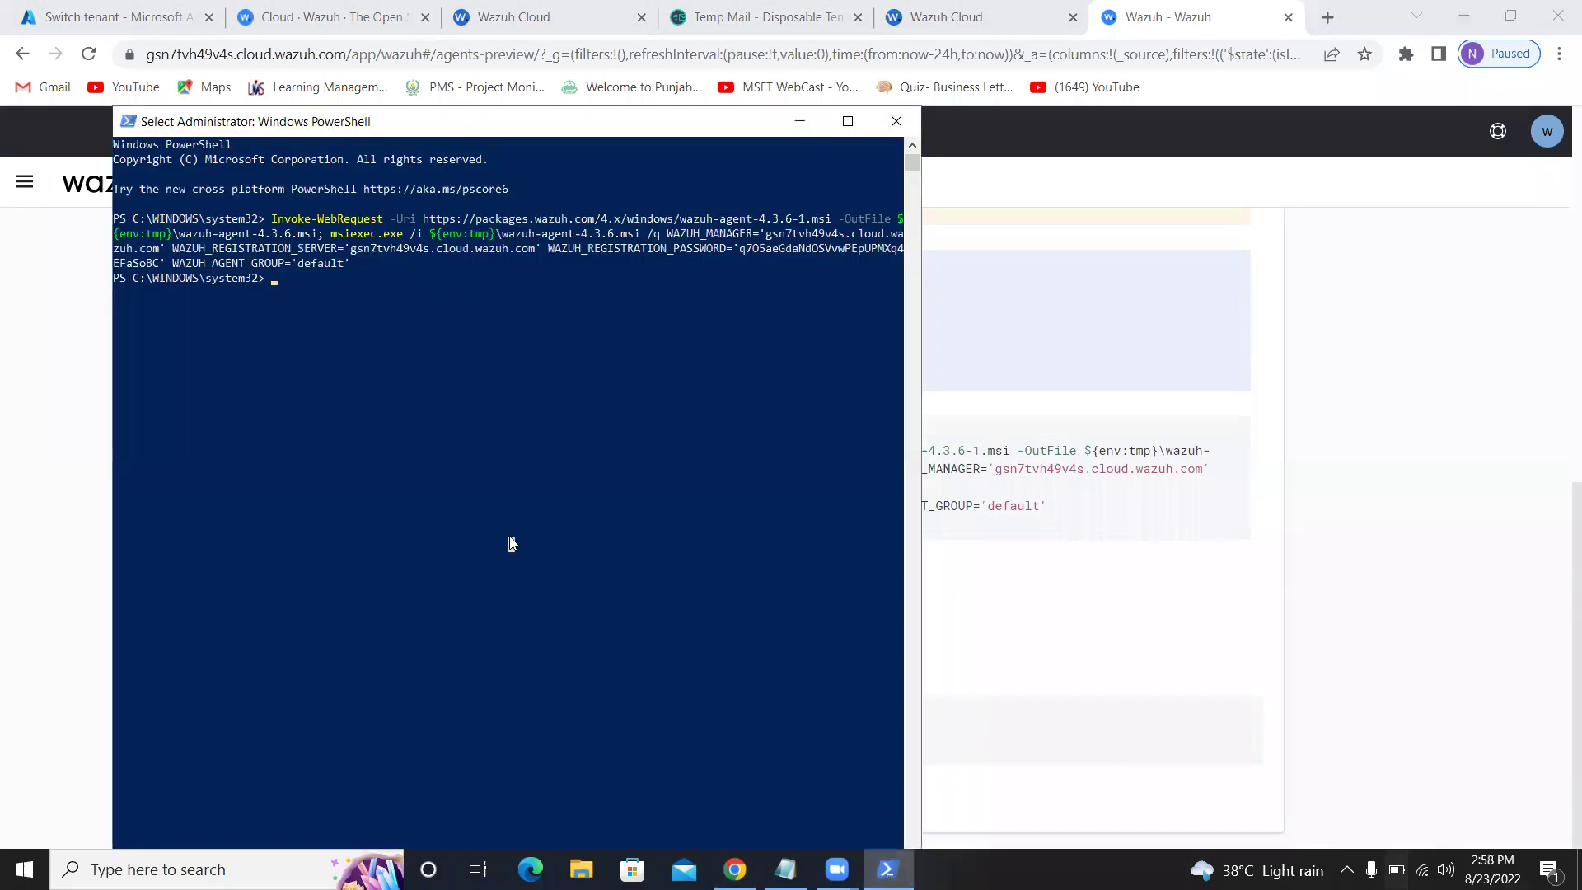
{"action": "key", "text": "ctrl+v"}
{"action": "key", "text": "Return"}
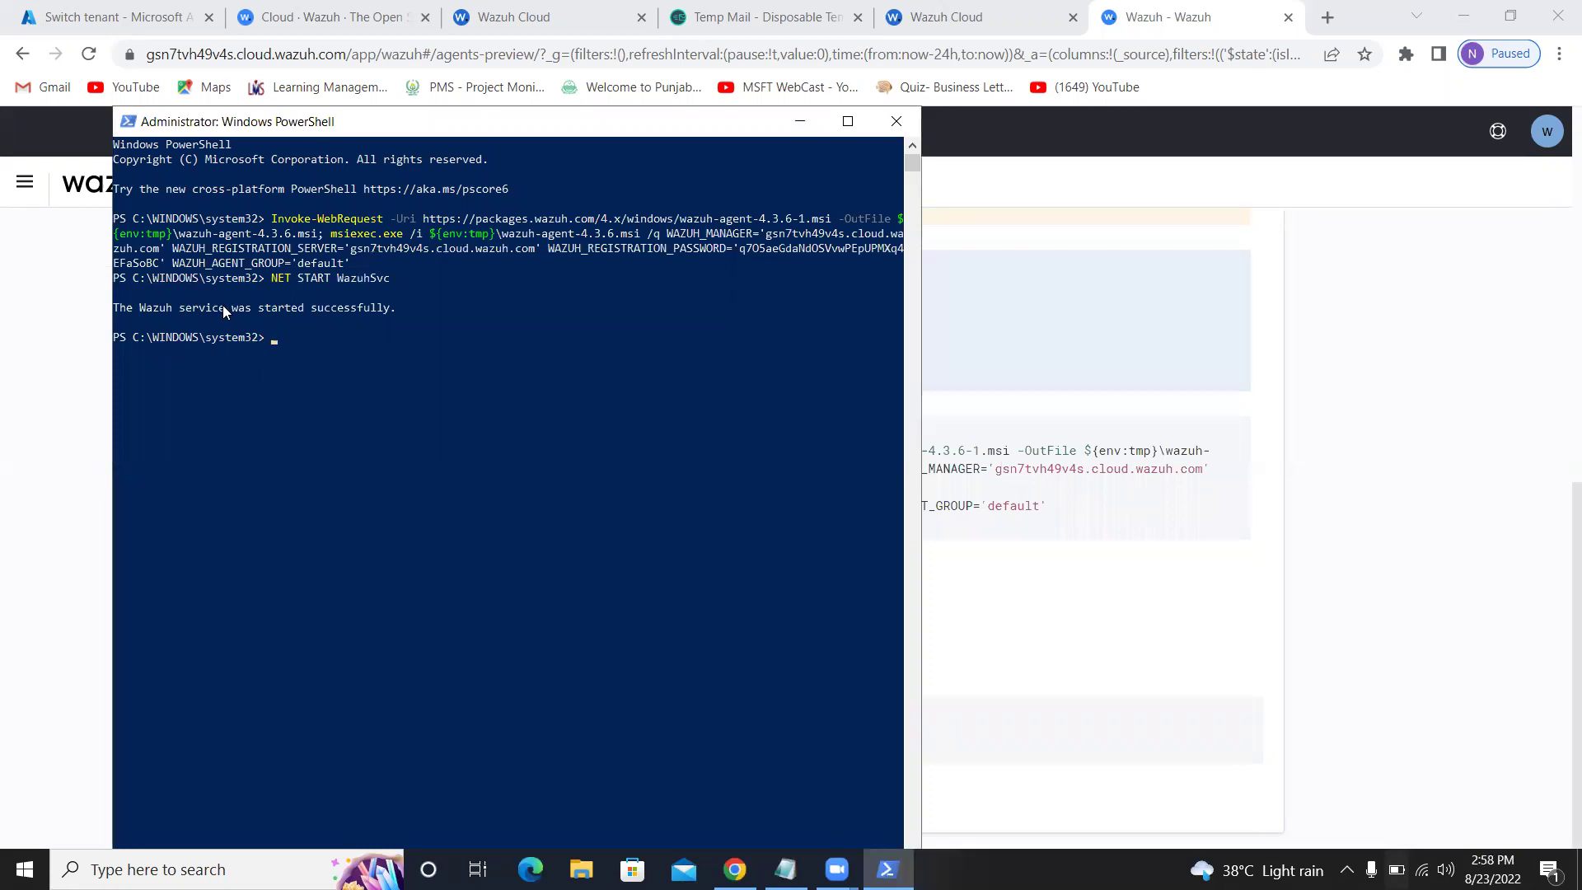
Minimize PowerShell and return to the previous Wazuh page
{"action": "left_click", "coordinate": [799, 121]}
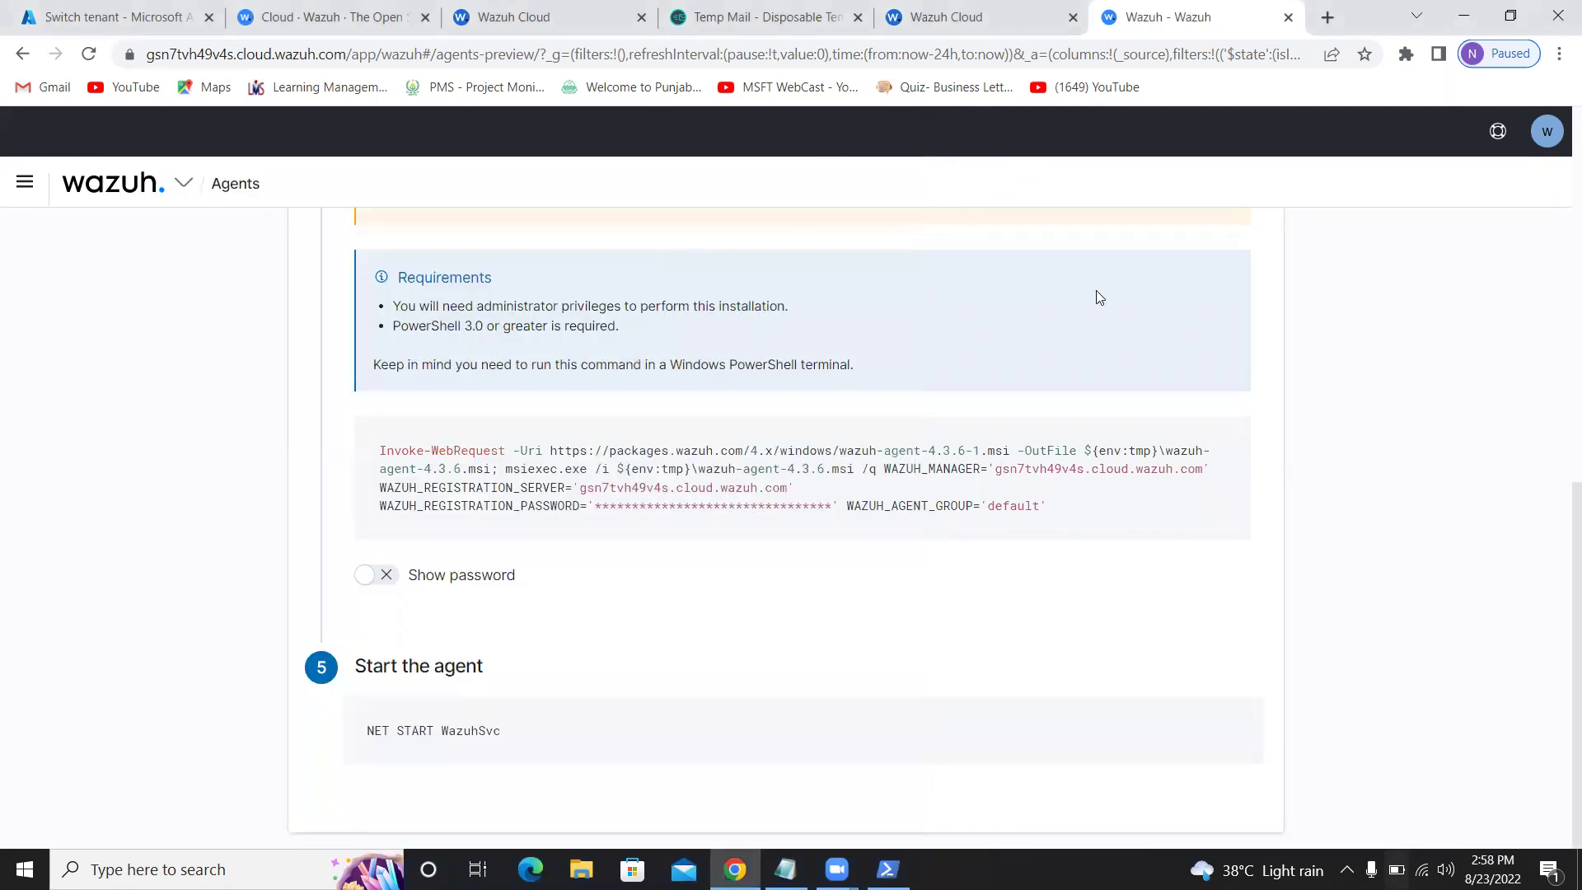
{"action": "scroll", "coordinate": [1156, 267], "scroll_direction": "up", "scroll_amount": 4}
{"action": "scroll", "coordinate": [1156, 267], "scroll_direction": "up", "scroll_amount": 5}
{"action": "left_click", "coordinate": [23, 53]}
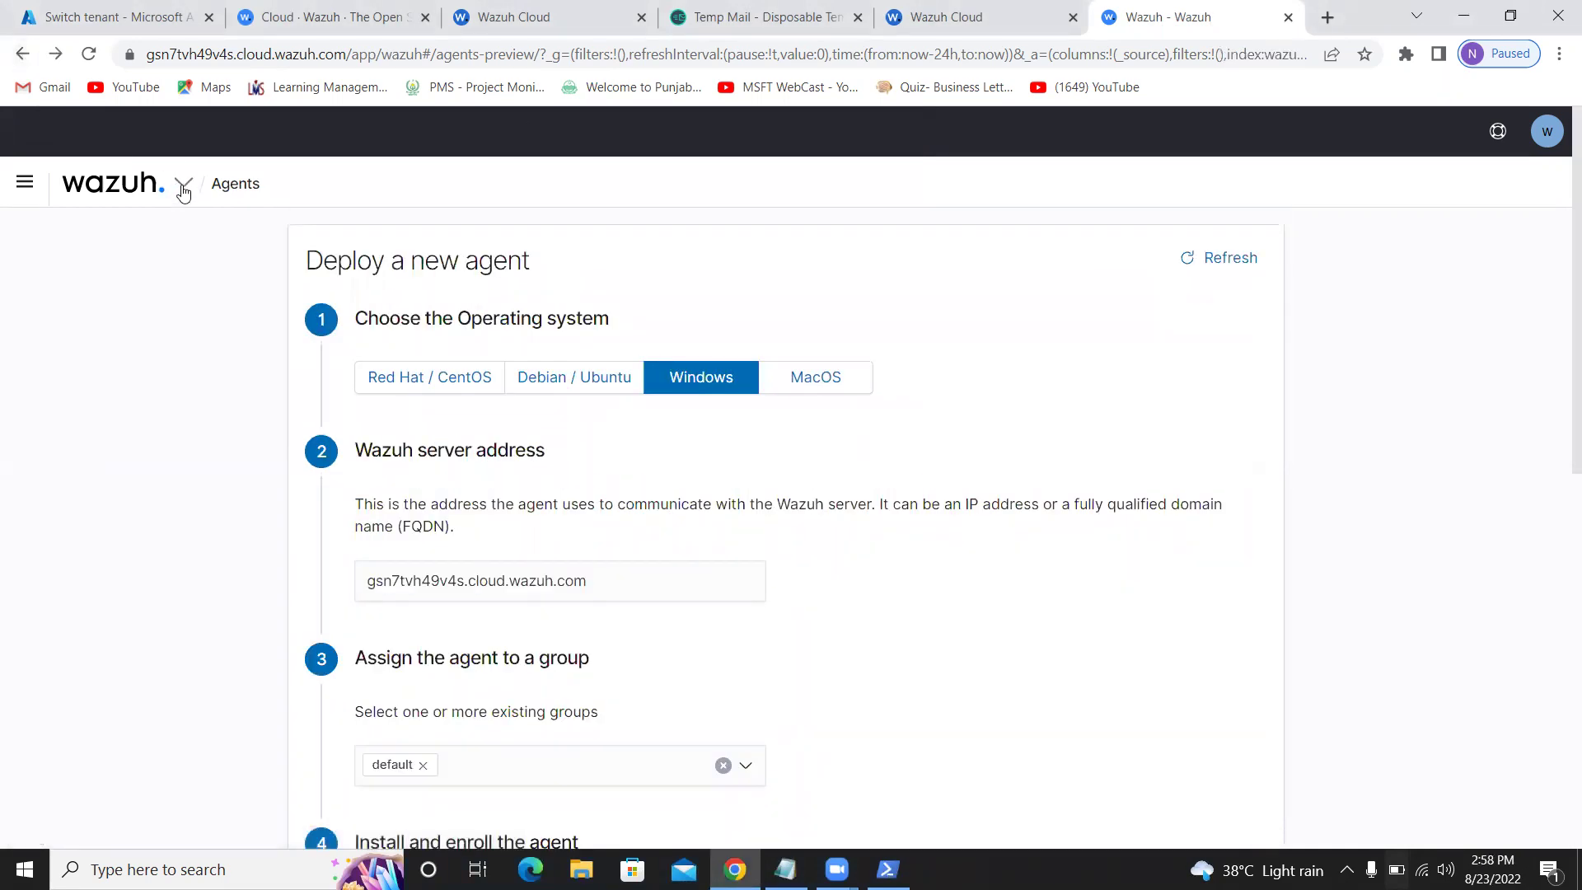
Open Agents from the Wazuh menu, filter to active agents, and open DESKTOP-F3Q72RP
{"action": "left_click", "coordinate": [122, 181]}
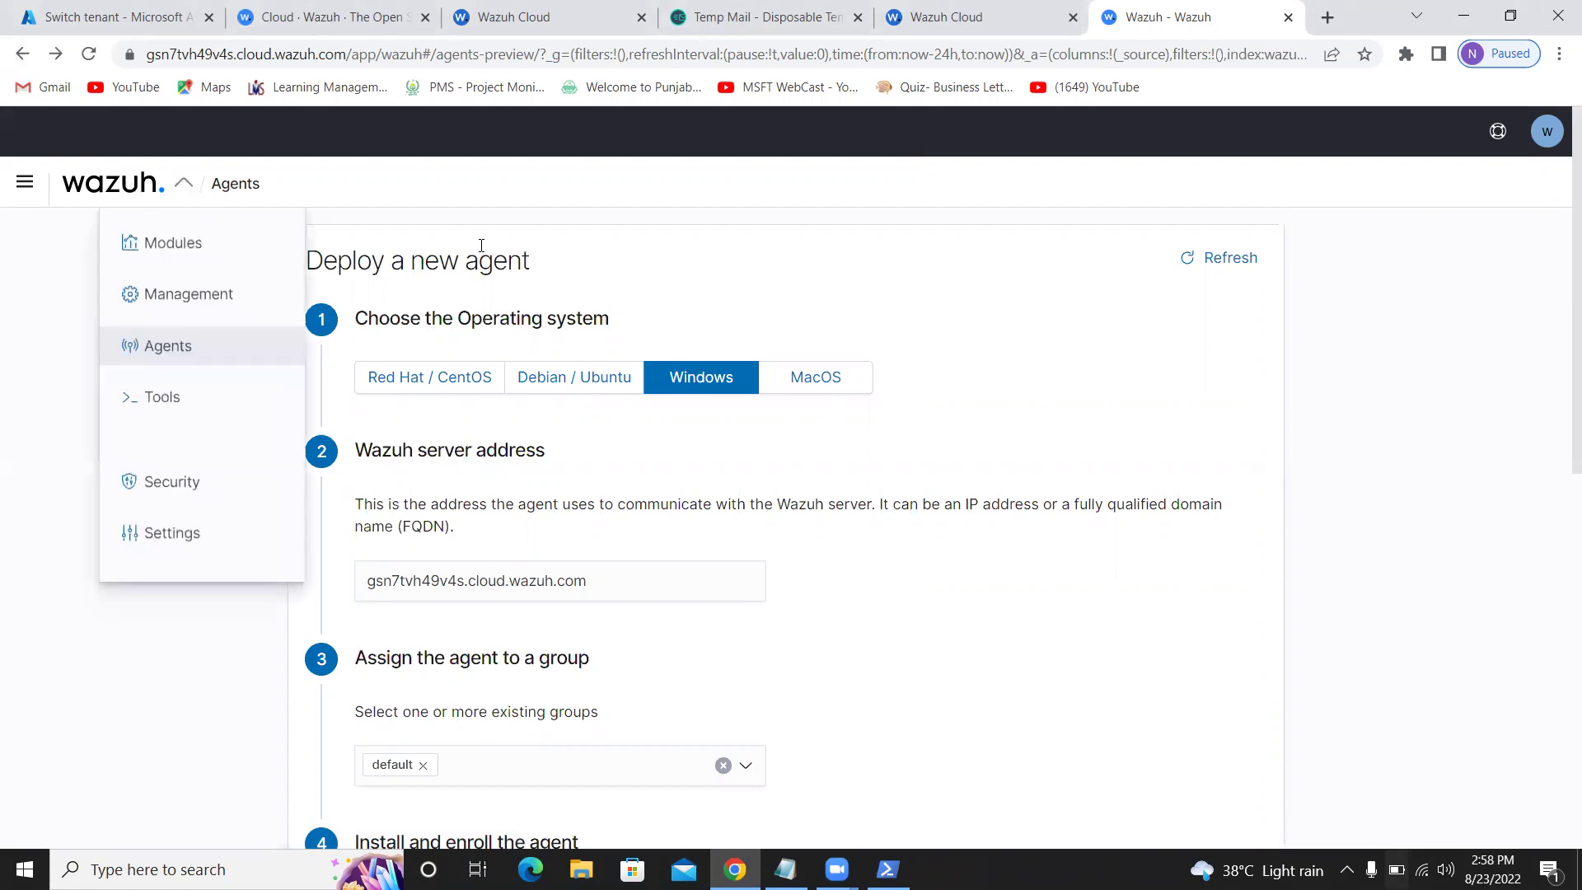
{"action": "left_click", "coordinate": [157, 347]}
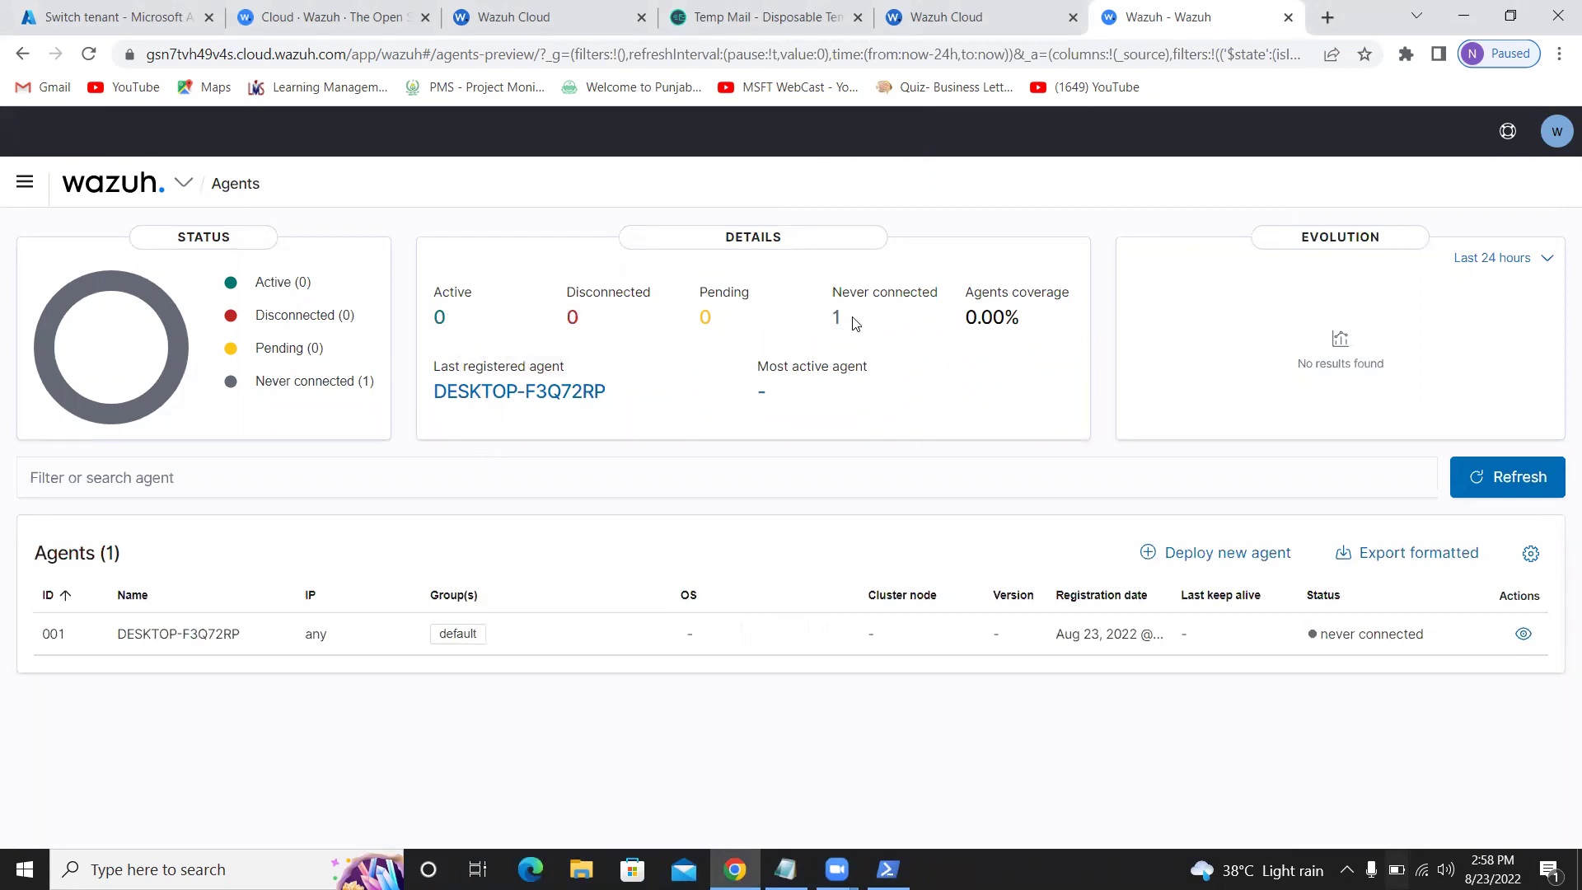
{"action": "triple_click", "coordinate": [884, 292]}
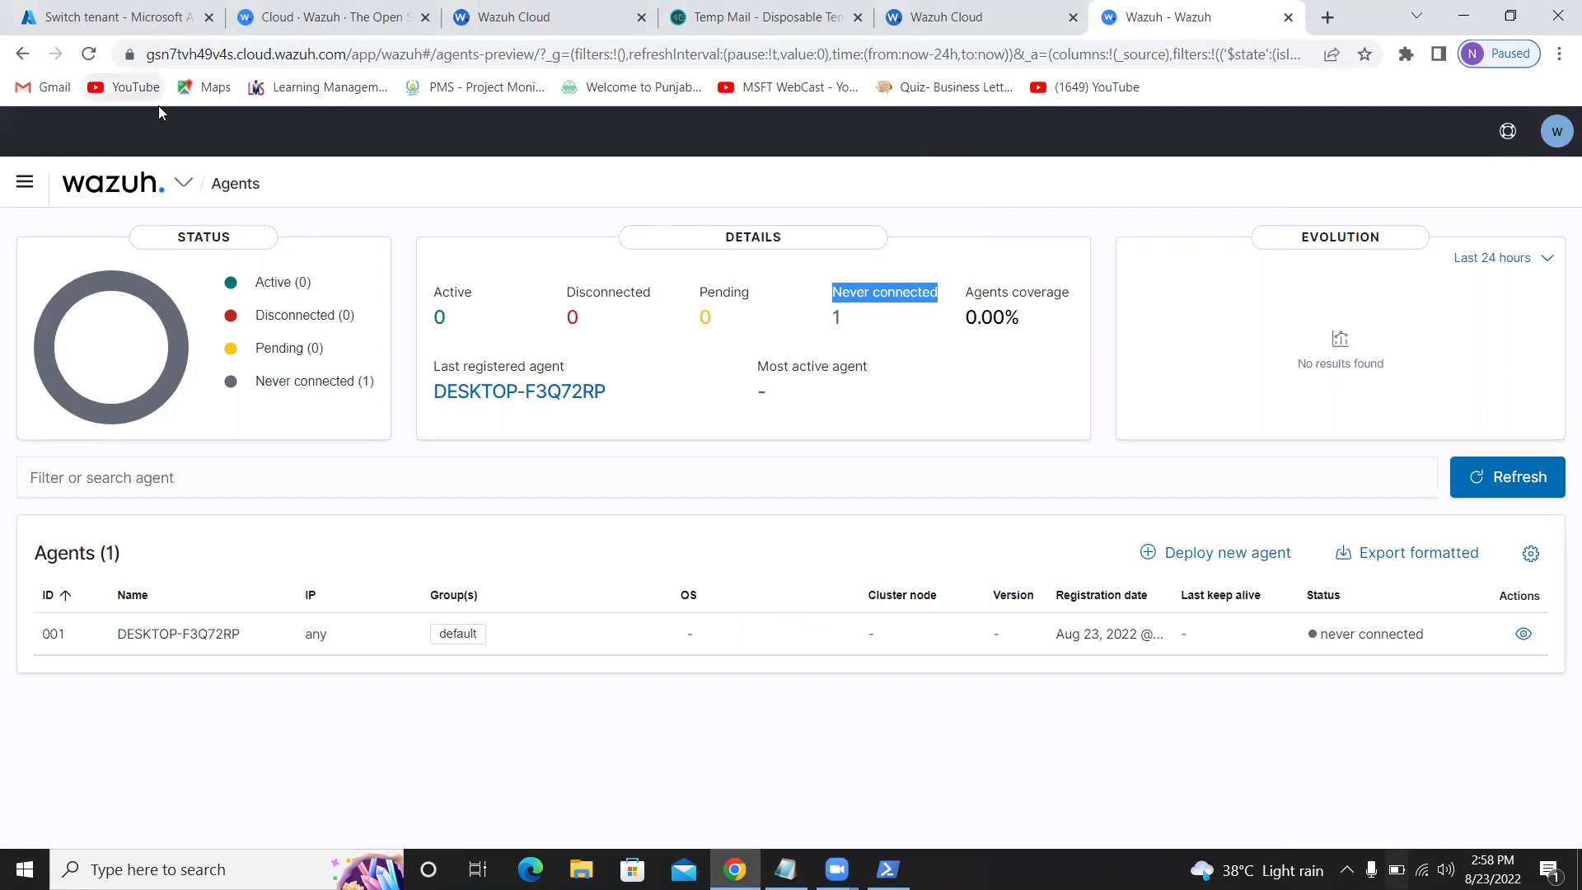
{"action": "left_click", "coordinate": [788, 414]}
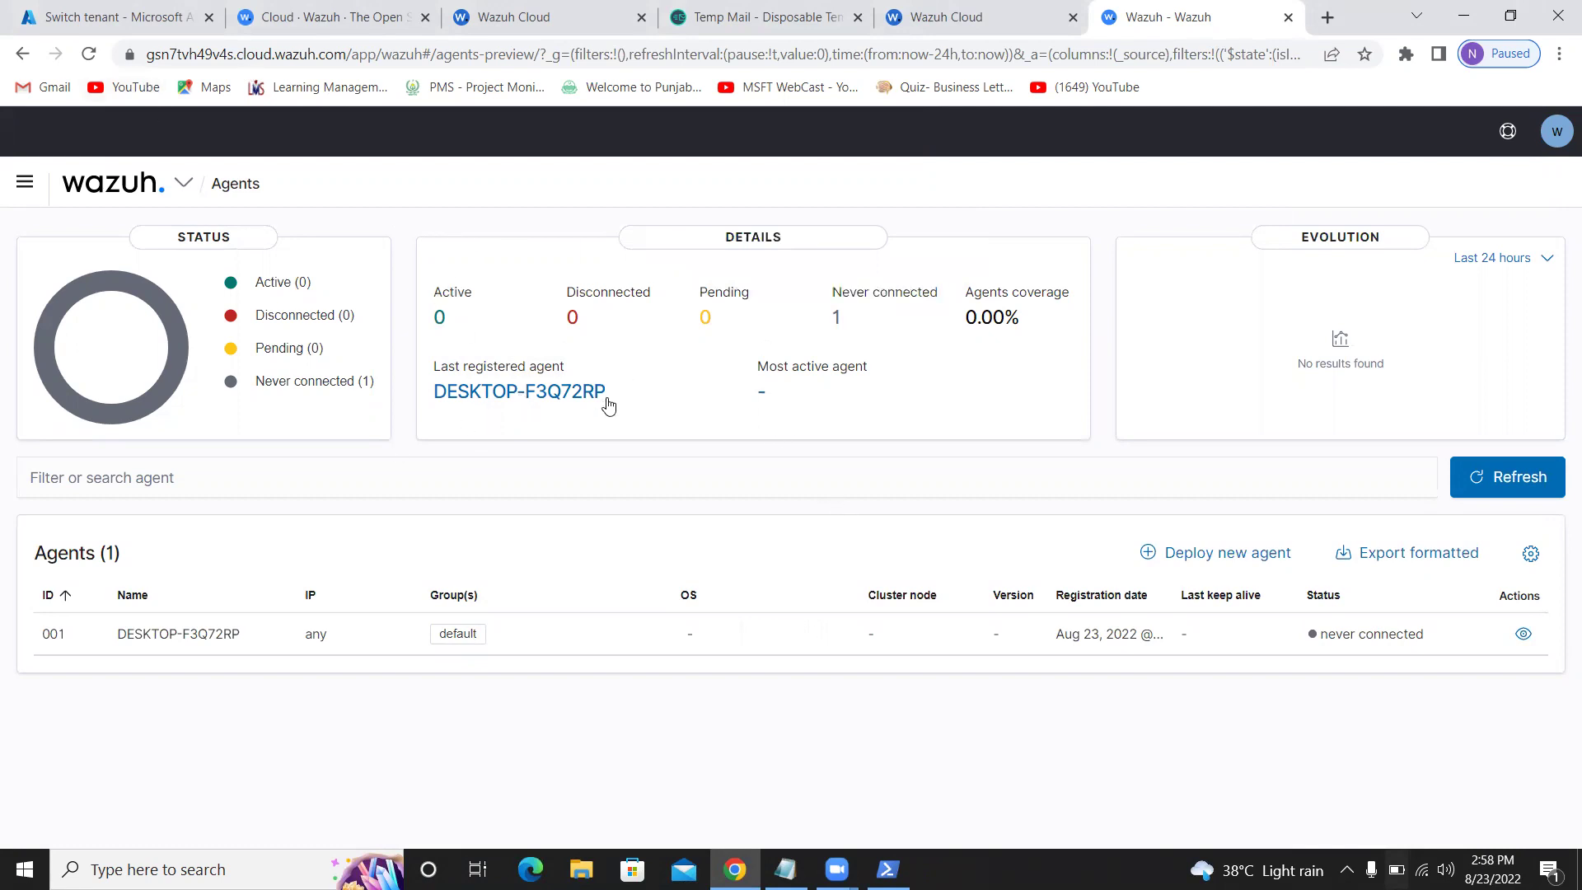
{"action": "left_click_drag", "start_coordinate": [606, 401], "coordinate": [437, 391]}
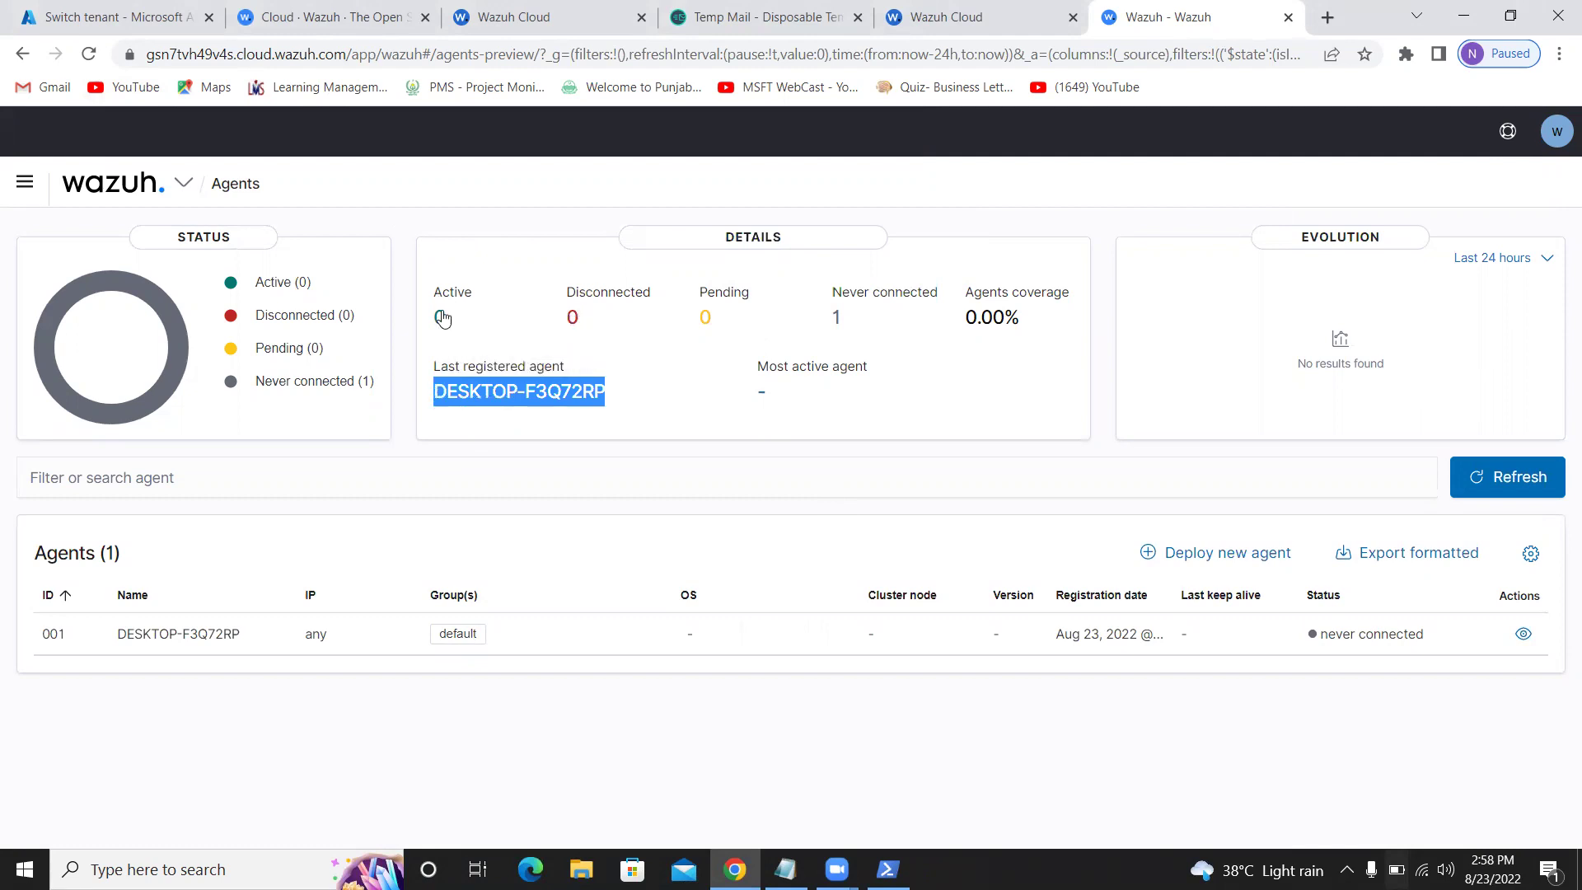
{"action": "left_click", "coordinate": [440, 318]}
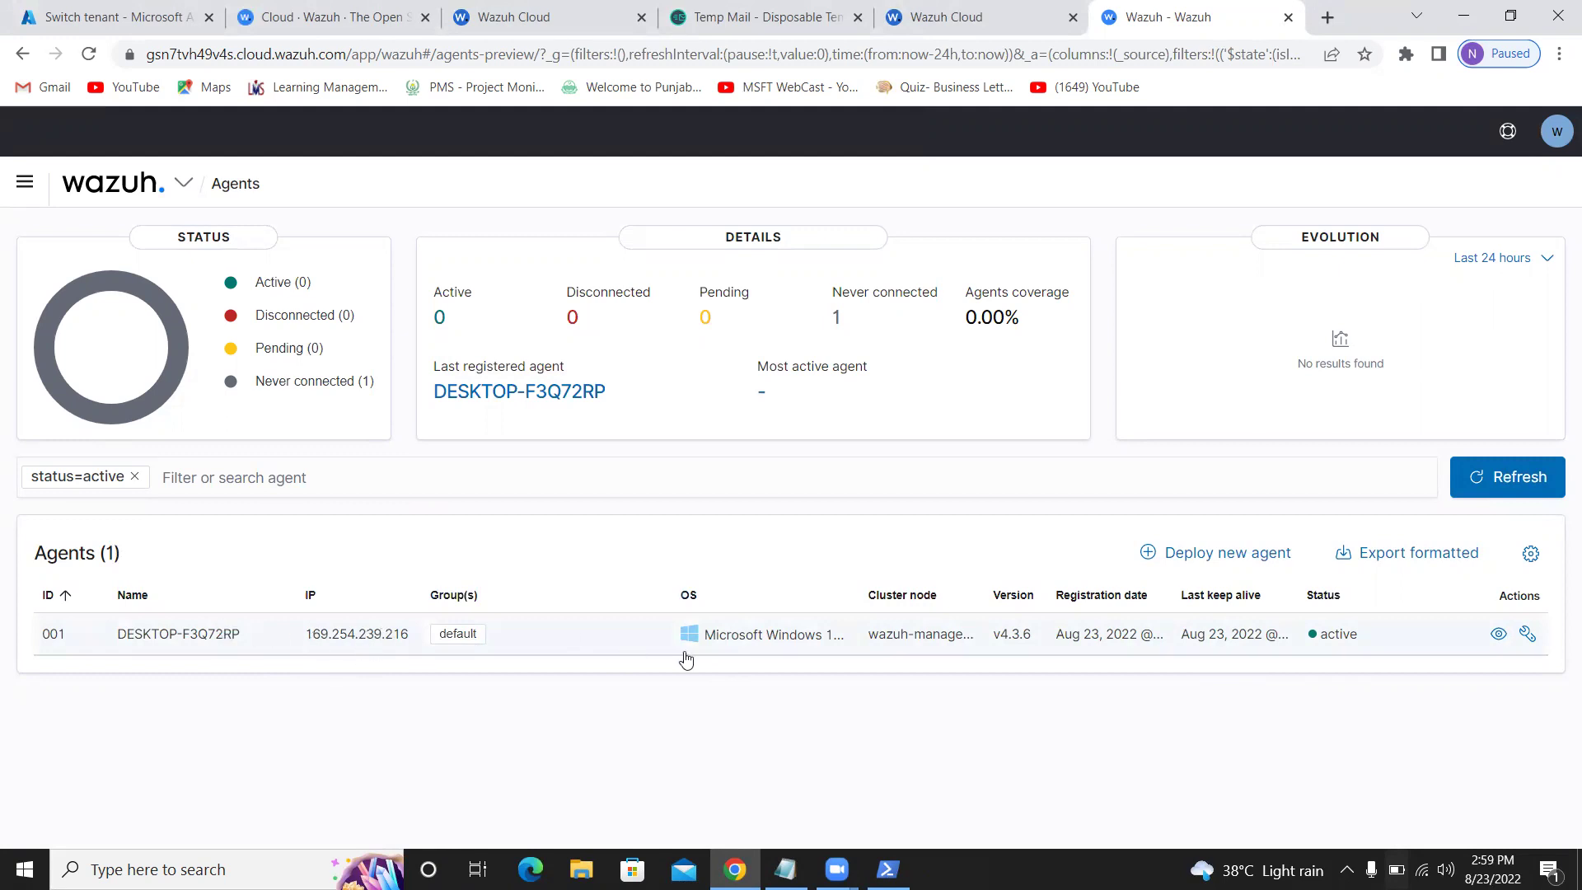
{"action": "left_click", "coordinate": [565, 640]}
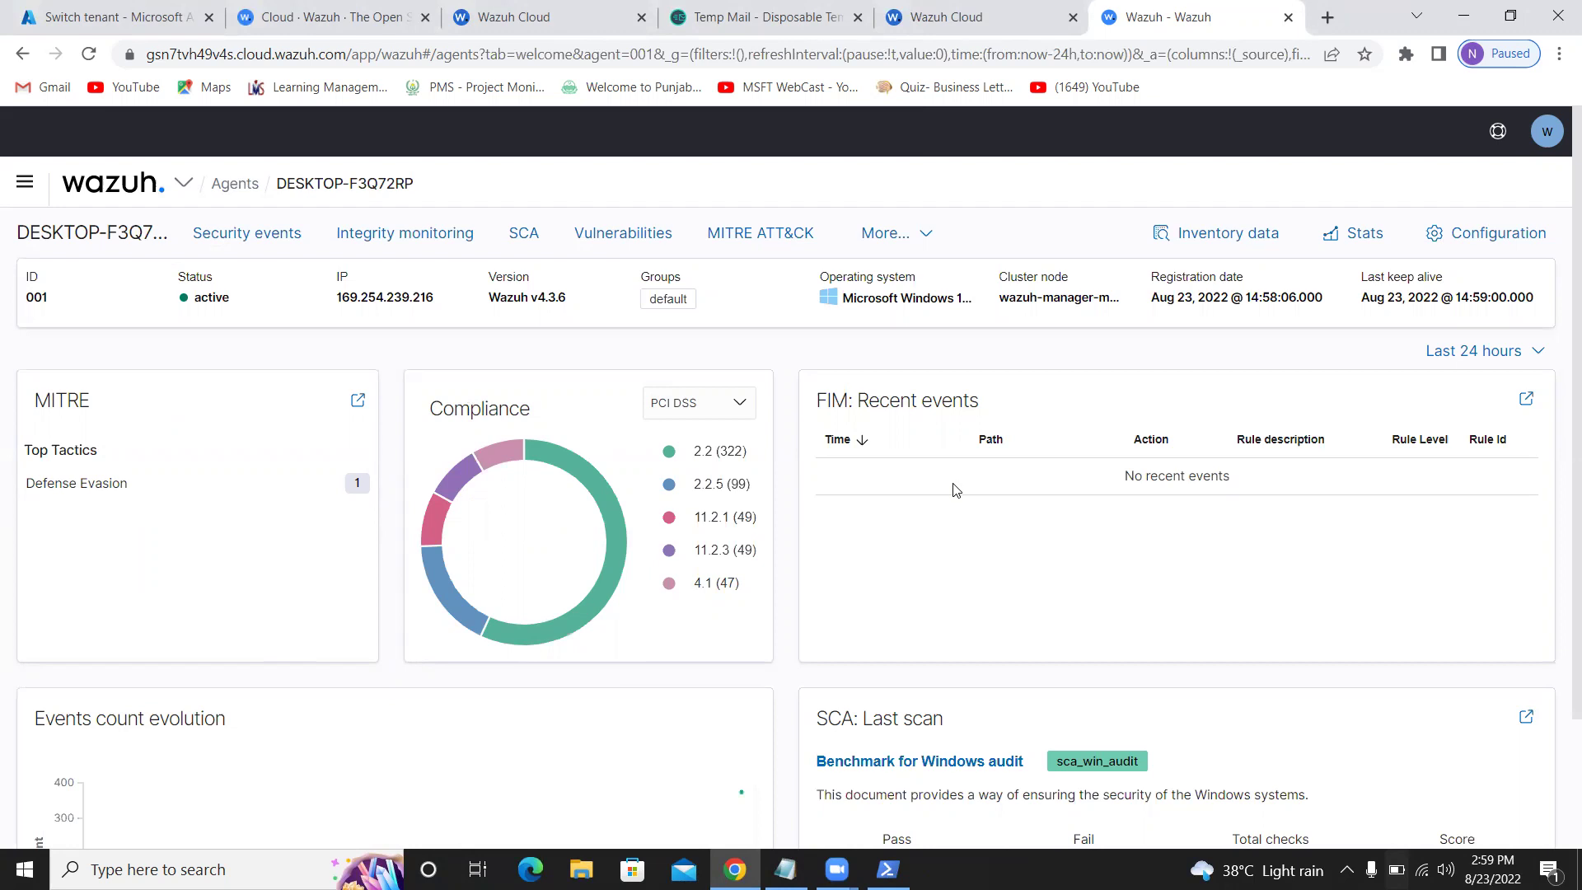
{"action": "left_click_drag", "start_coordinate": [854, 402], "coordinate": [814, 403]}
{"action": "left_click", "coordinate": [864, 555]}
{"action": "scroll", "coordinate": [908, 533], "scroll_direction": "down", "scroll_amount": 2}
{"action": "scroll", "coordinate": [561, 576], "scroll_direction": "up", "scroll_amount": 2}
{"action": "left_click", "coordinate": [247, 239]}
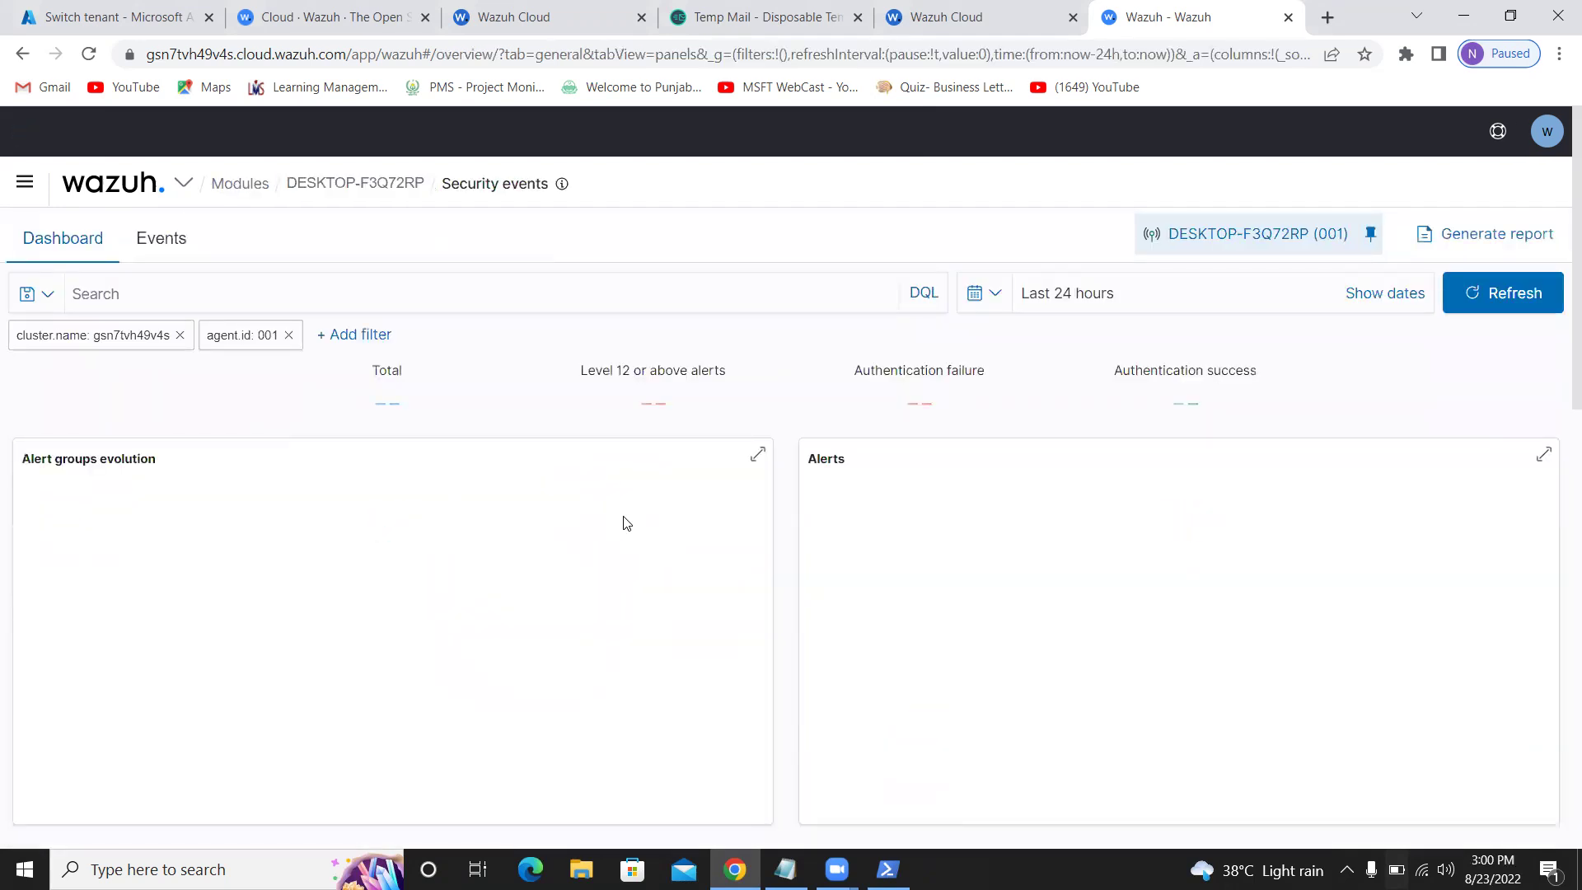
Sort the Security Alerts table by Description and expand the first alert's details
{"action": "scroll", "coordinate": [522, 539], "scroll_direction": "down", "scroll_amount": 3}
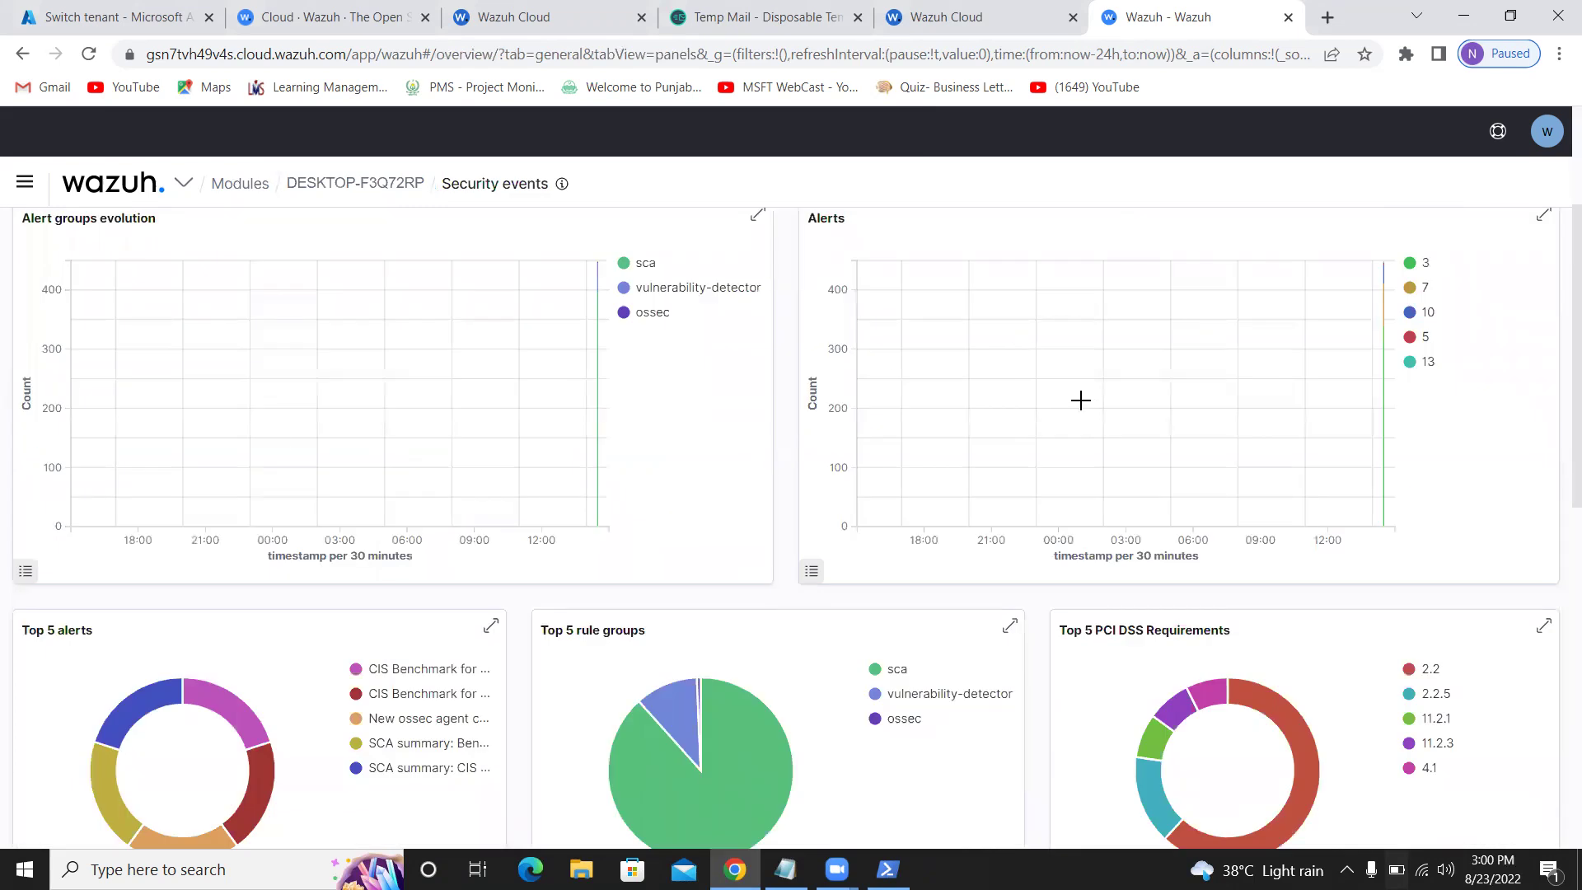
{"action": "scroll", "coordinate": [1080, 400], "scroll_direction": "down", "scroll_amount": 7}
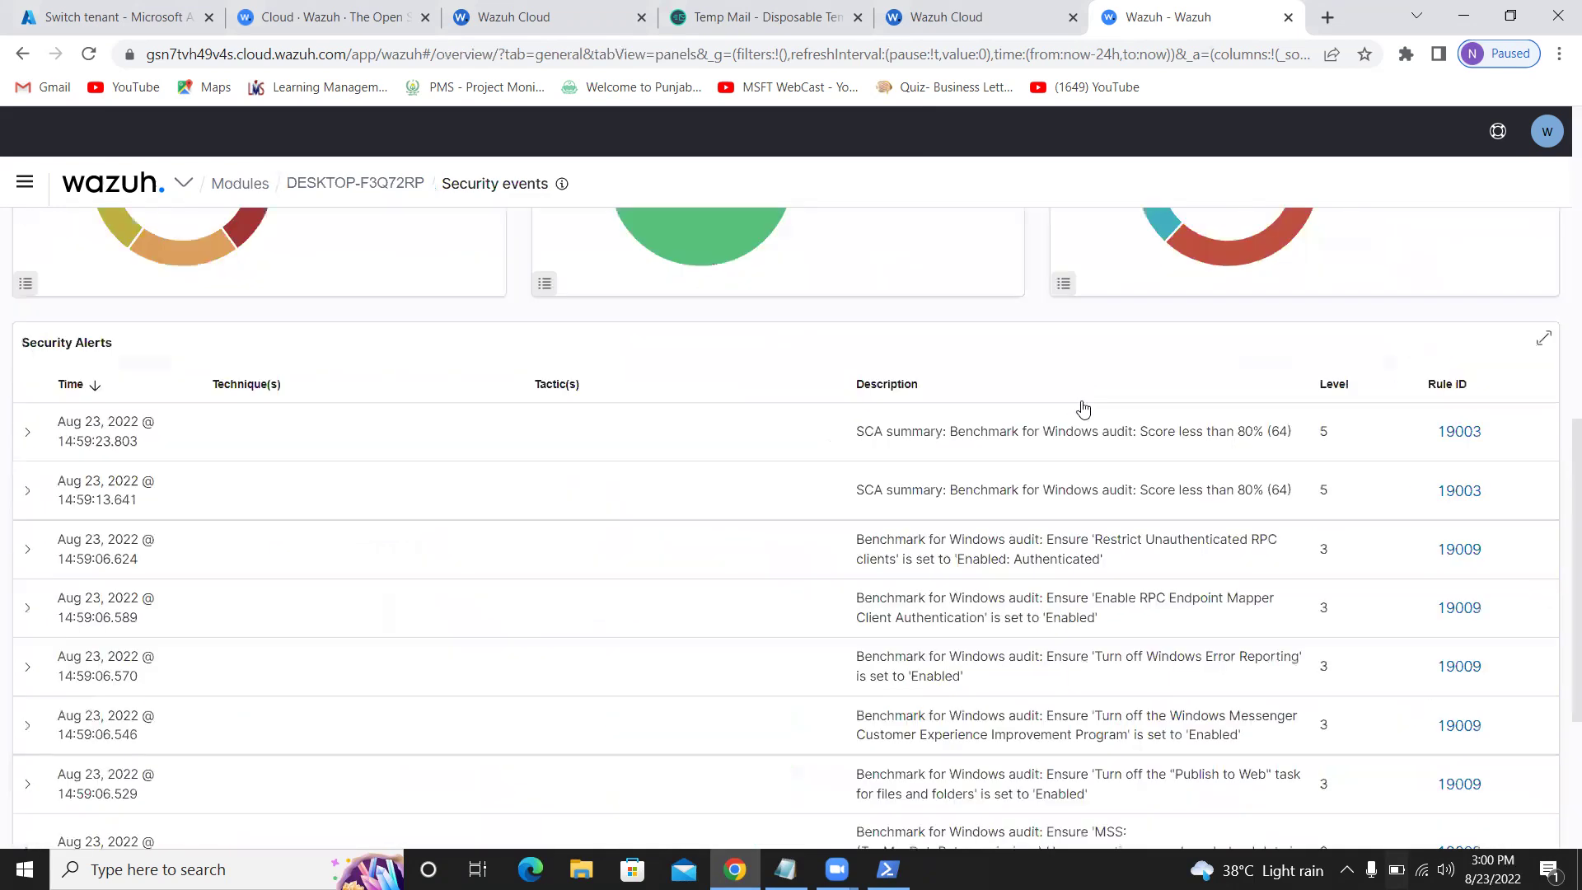
{"action": "scroll", "coordinate": [1083, 407], "scroll_direction": "up", "scroll_amount": 1}
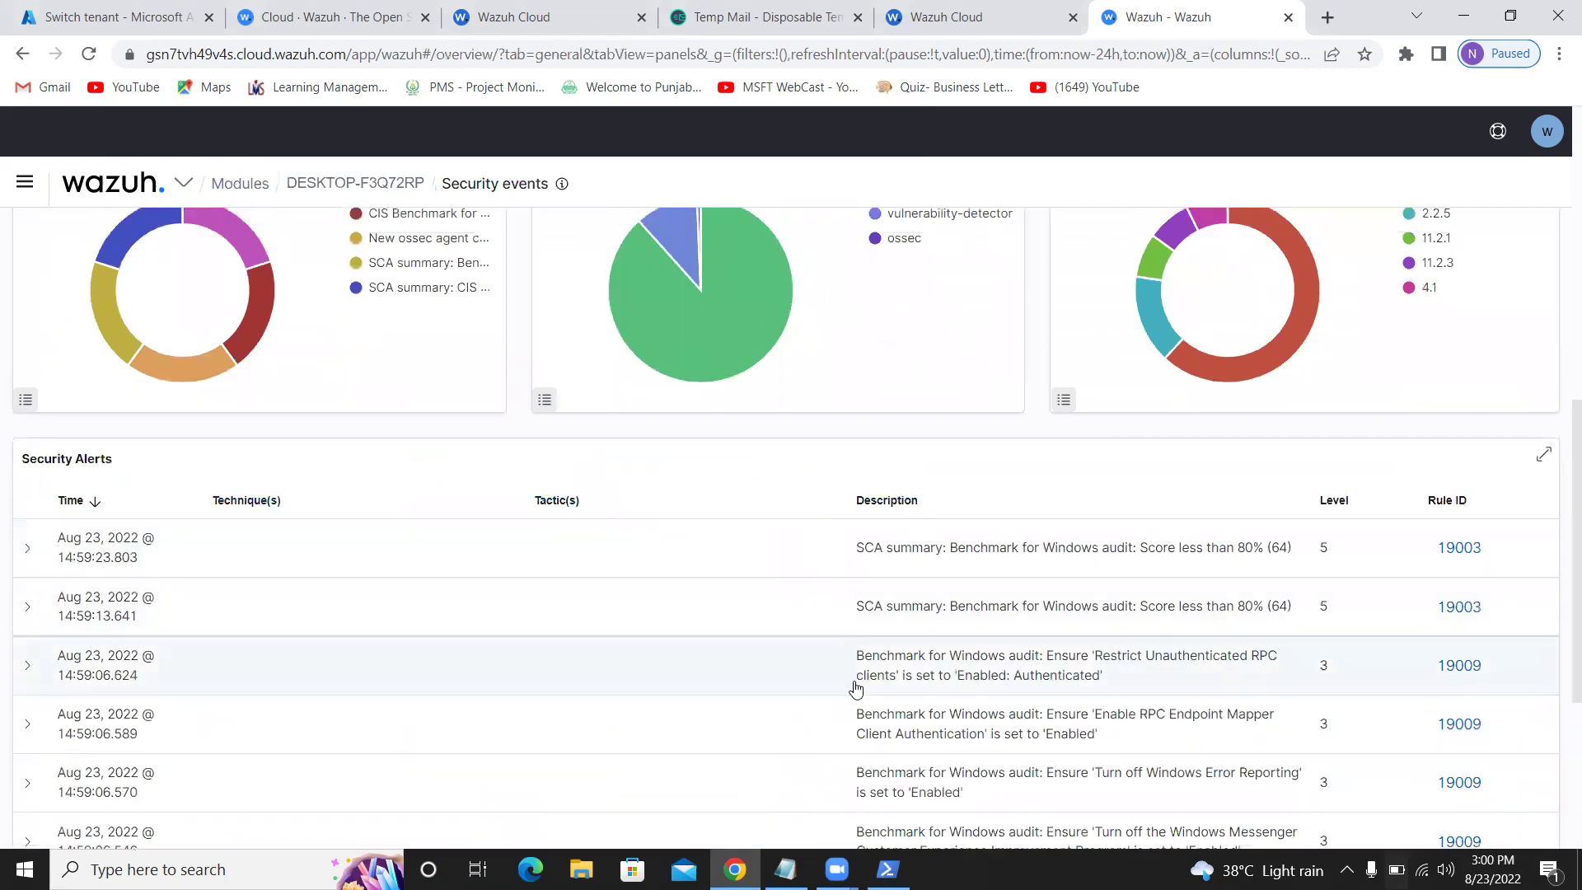
{"action": "scroll", "coordinate": [610, 742], "scroll_direction": "down", "scroll_amount": 2}
{"action": "scroll", "coordinate": [611, 720], "scroll_direction": "up", "scroll_amount": 2}
{"action": "left_click", "coordinate": [906, 500]}
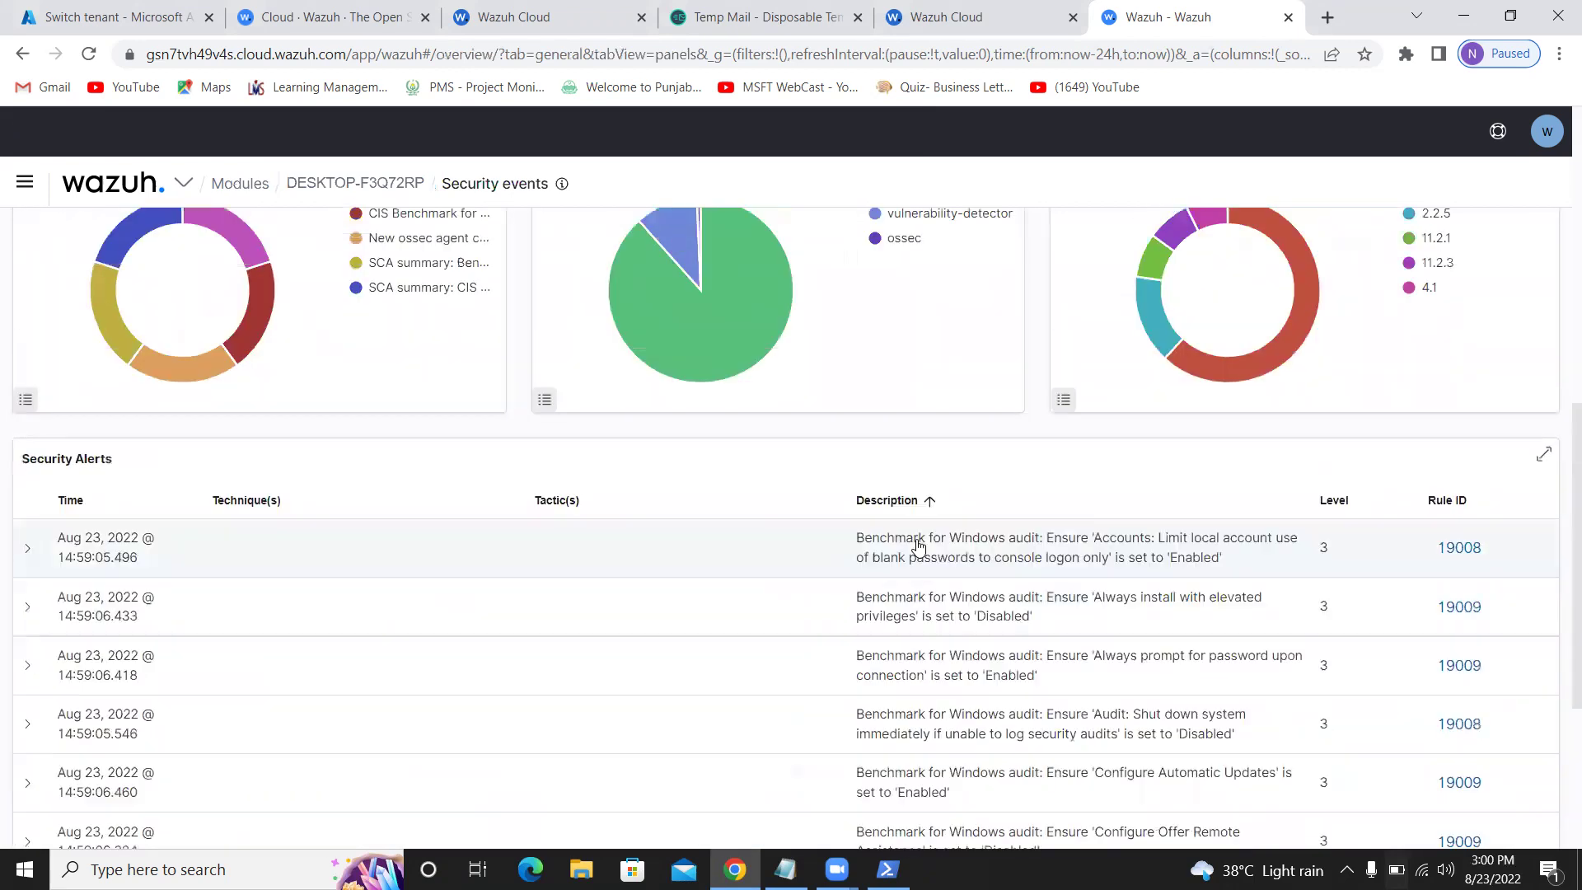
{"action": "left_click", "coordinate": [877, 552]}
Review the expanded alert, then switch to the Events list of DESKTOP-F3Q72RP's 448 hits
{"action": "scroll", "coordinate": [610, 612], "scroll_direction": "down", "scroll_amount": 1}
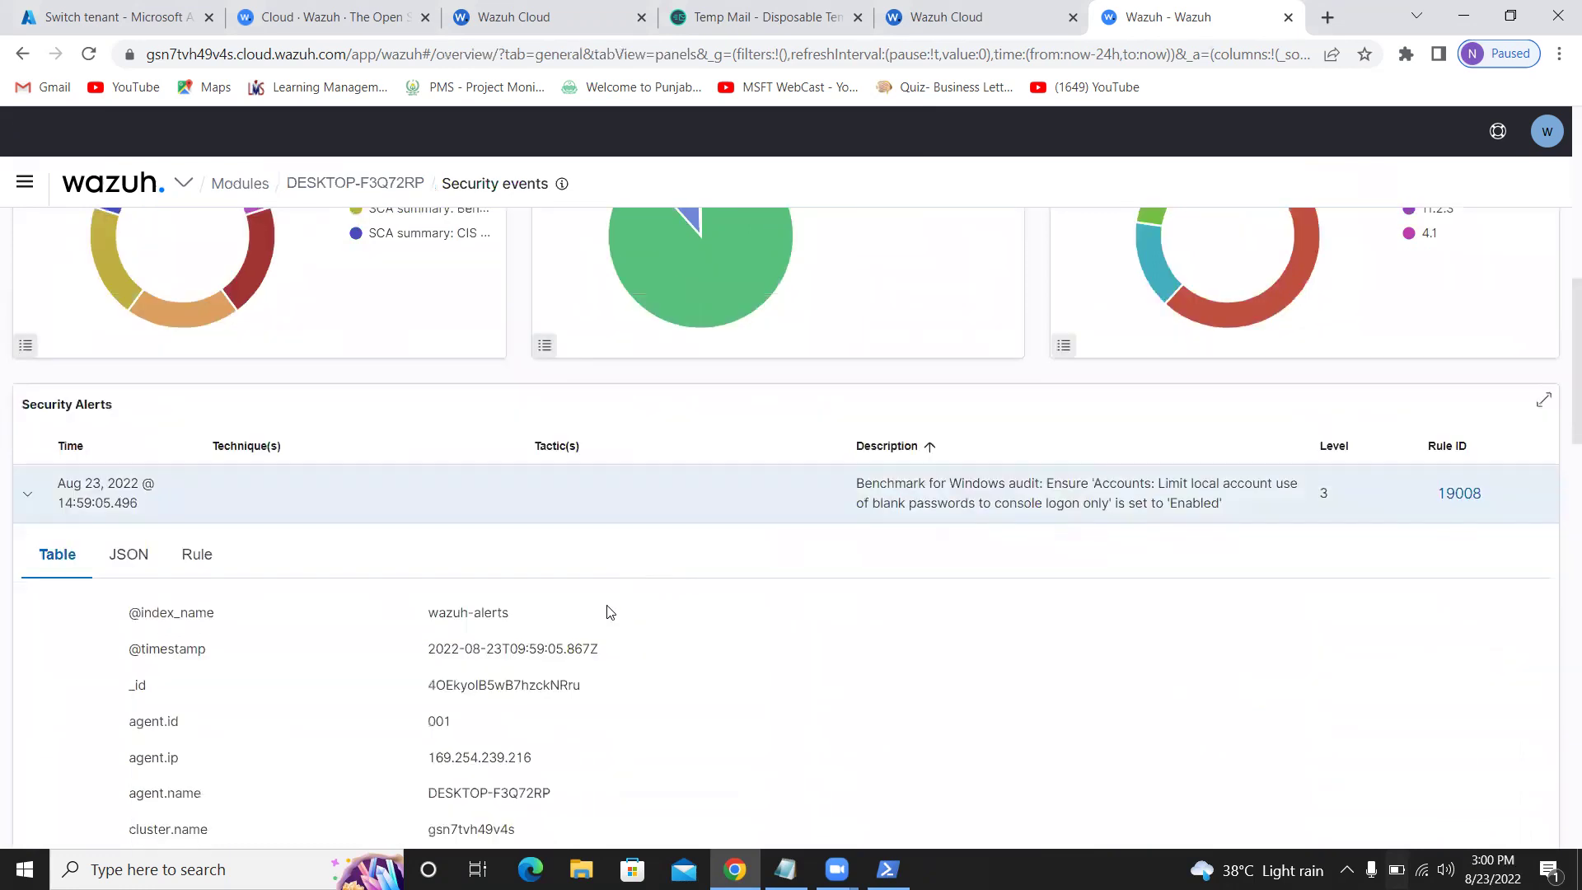
{"action": "scroll", "coordinate": [610, 612], "scroll_direction": "down", "scroll_amount": 2}
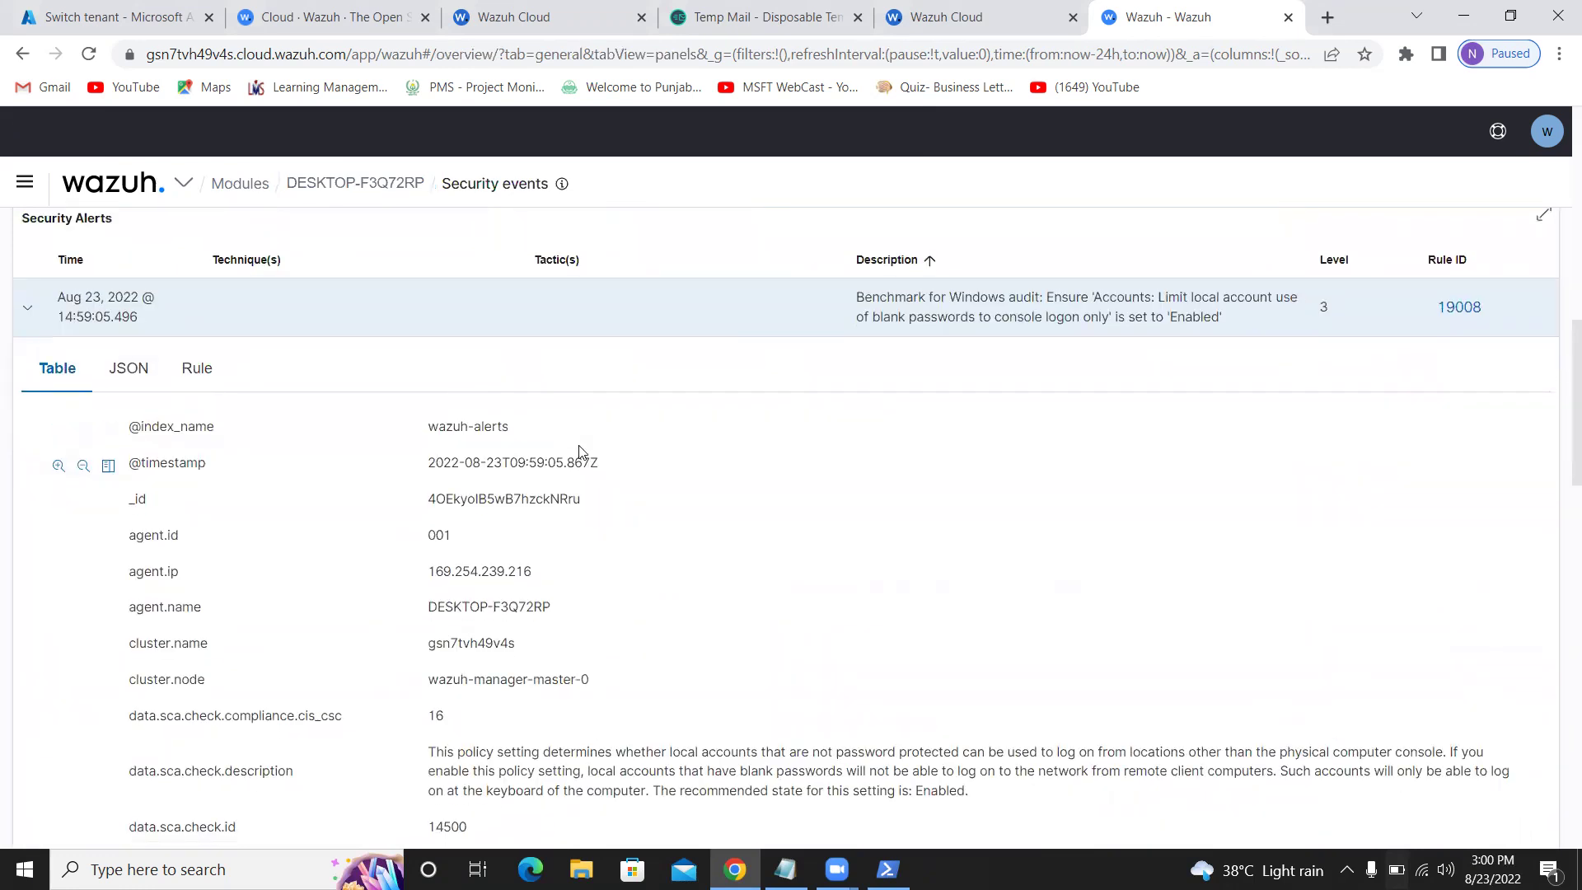
{"action": "scroll", "coordinate": [579, 451], "scroll_direction": "down", "scroll_amount": 2}
{"action": "scroll", "coordinate": [580, 445], "scroll_direction": "down", "scroll_amount": 1}
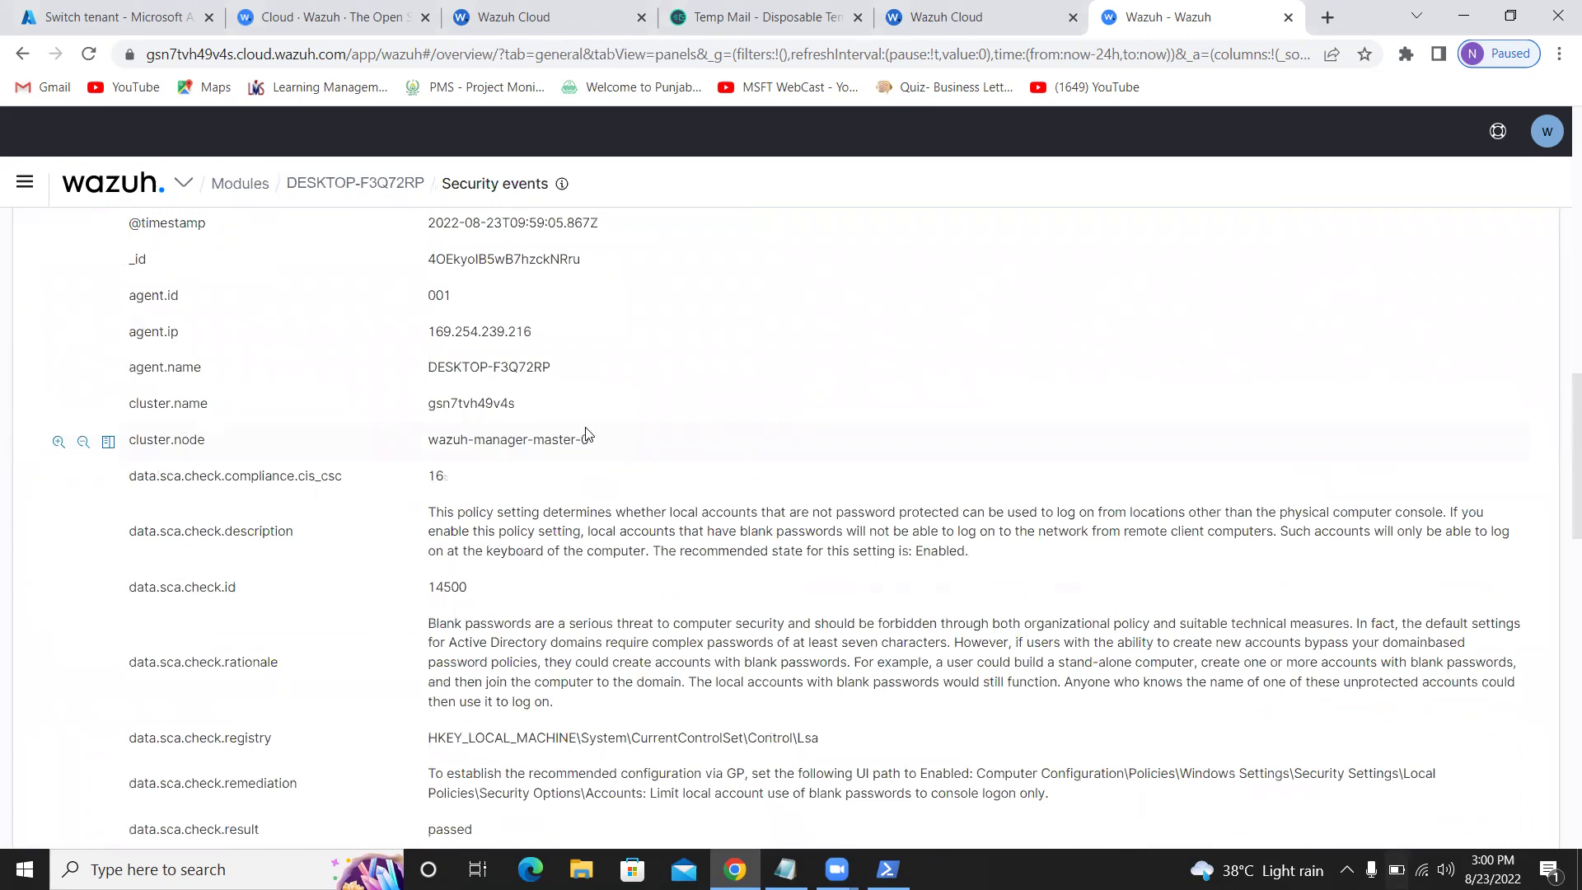
{"action": "scroll", "coordinate": [587, 434], "scroll_direction": "up", "scroll_amount": 2}
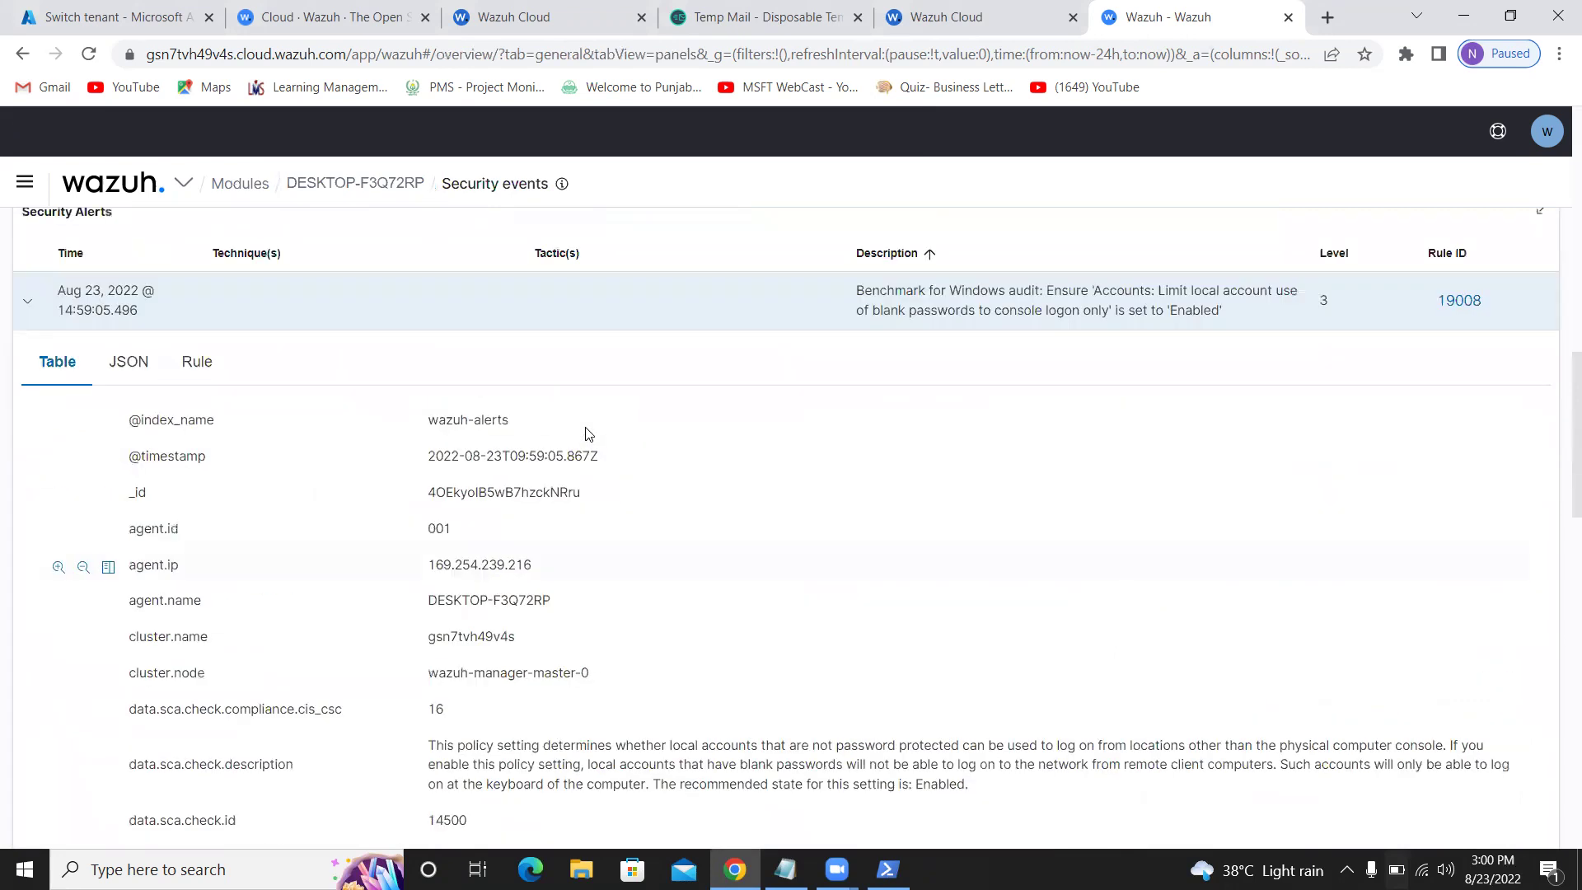
{"action": "scroll", "coordinate": [587, 435], "scroll_direction": "down", "scroll_amount": 10}
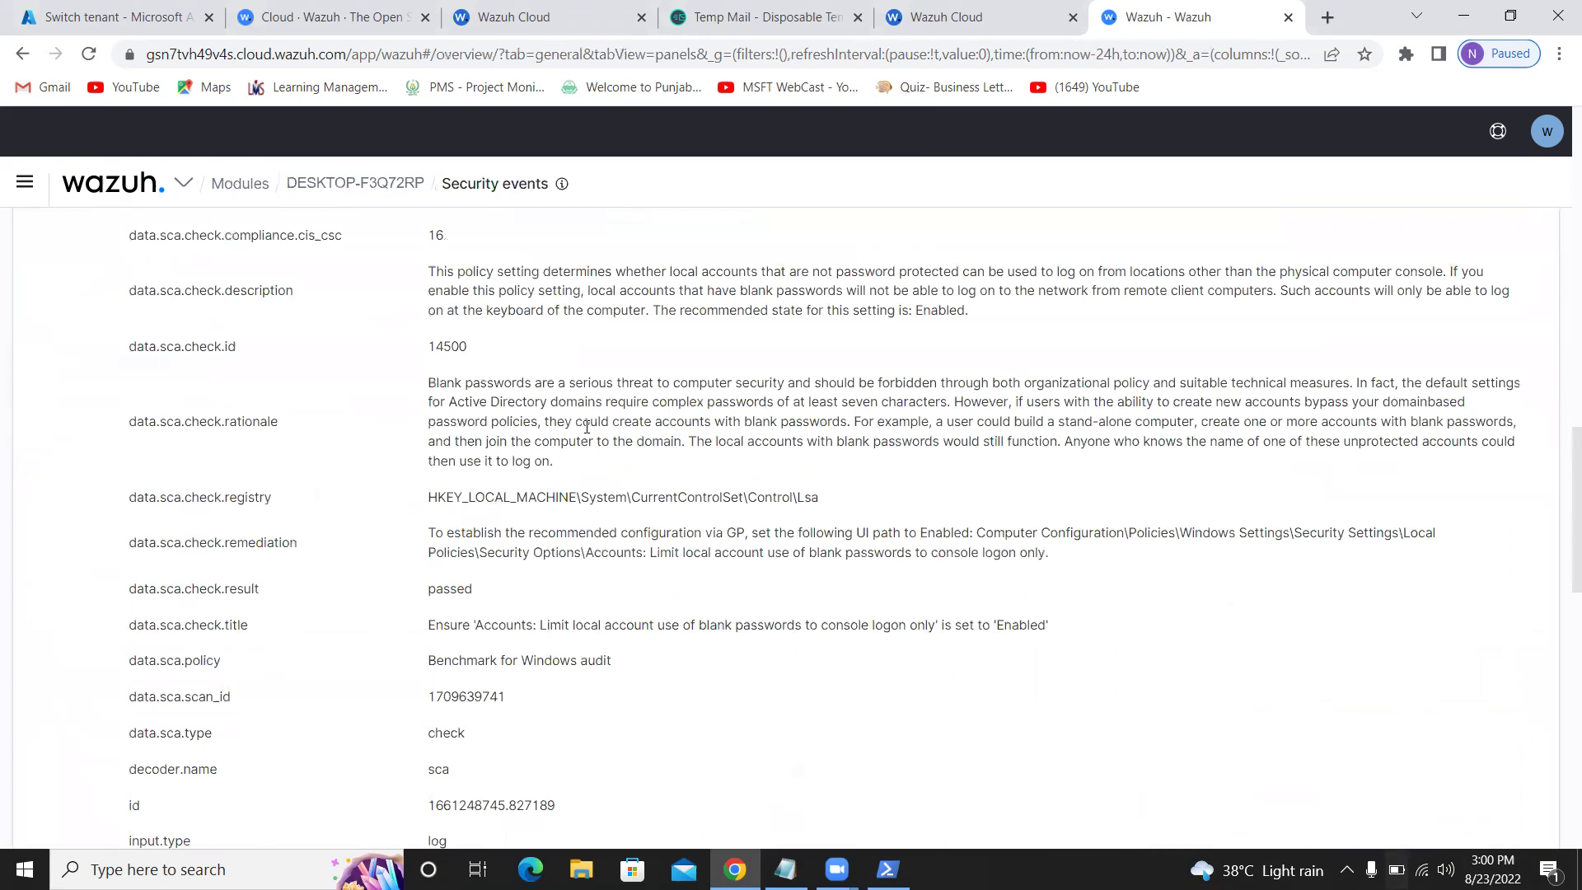
{"action": "scroll", "coordinate": [587, 431], "scroll_direction": "up", "scroll_amount": 20}
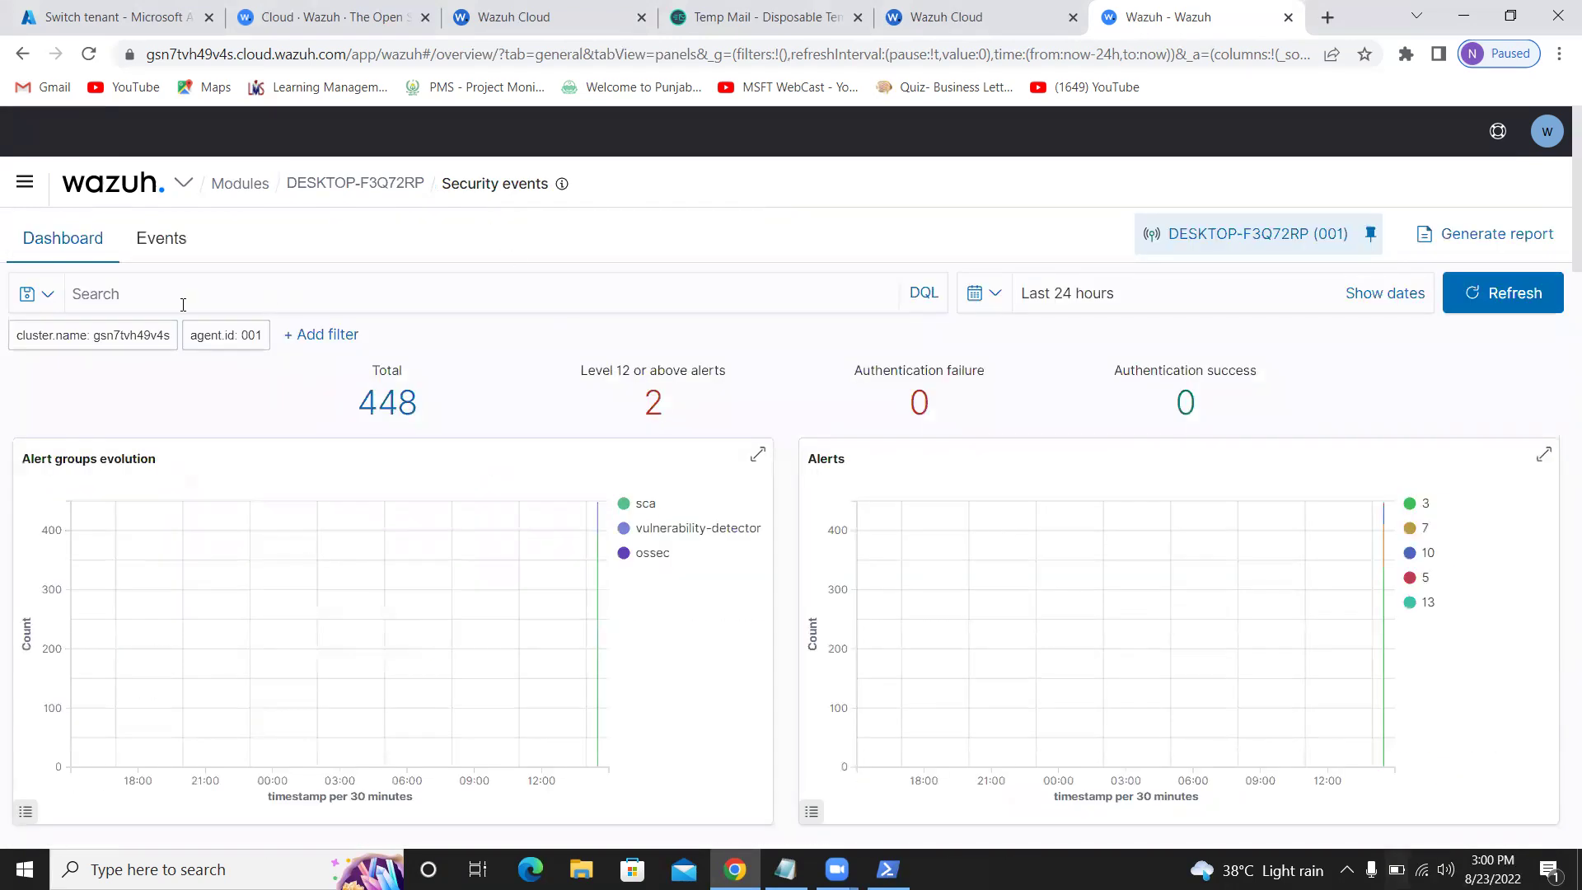
{"action": "left_click", "coordinate": [165, 243]}
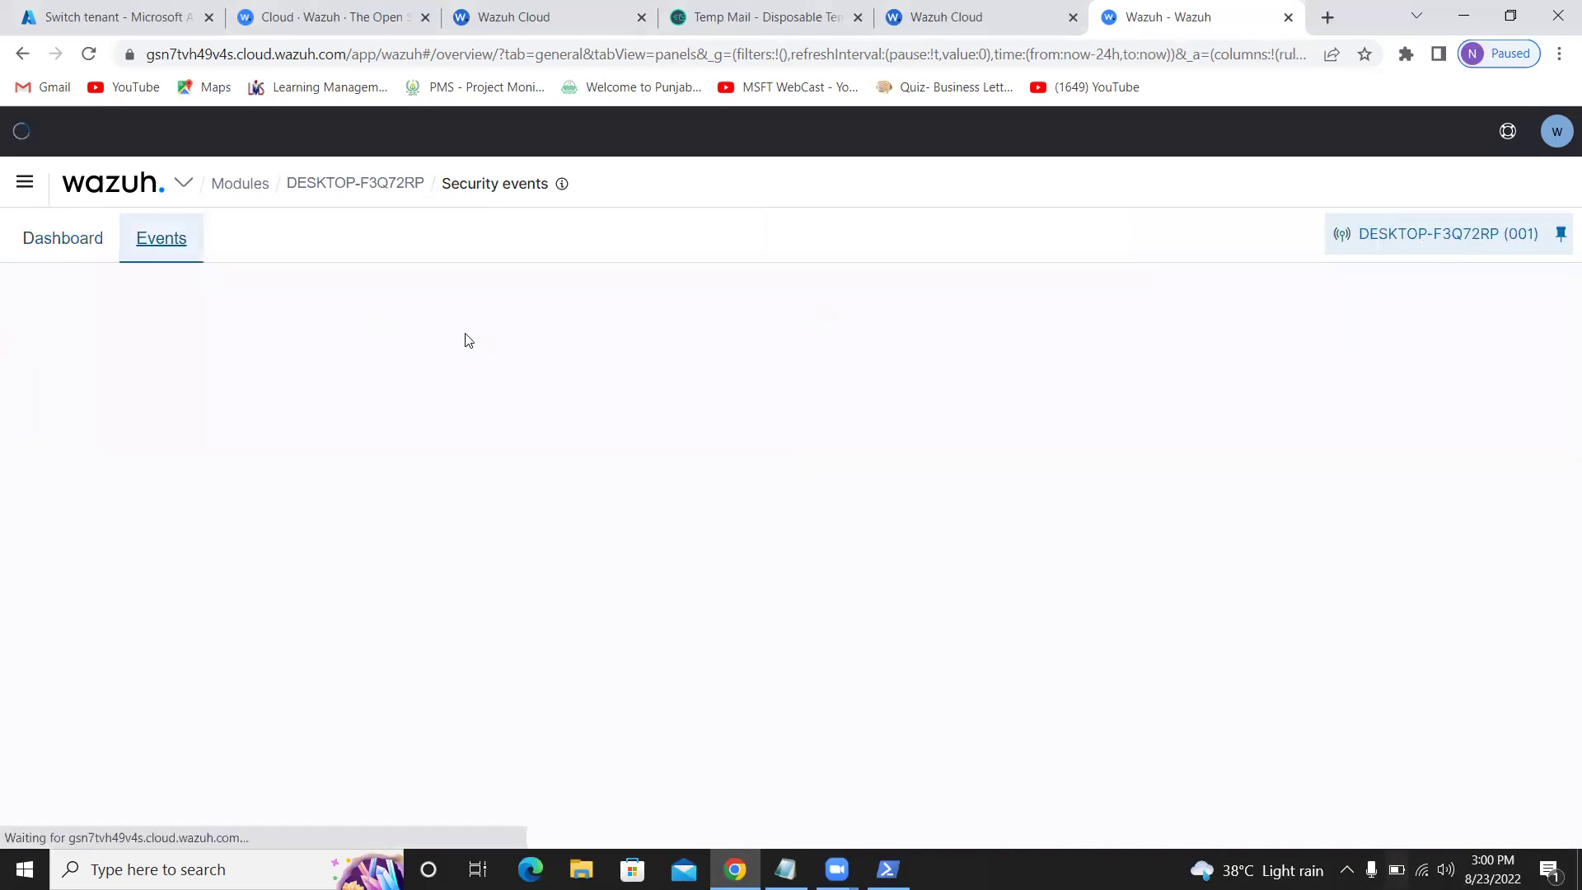